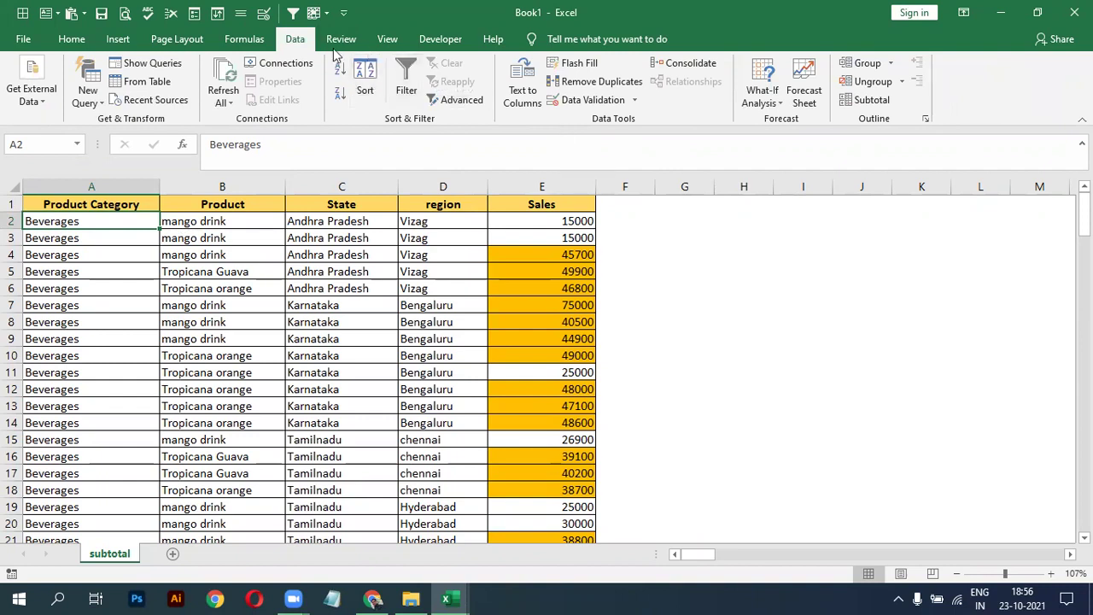
Add subtotals to the sales table that sum Sales at each change in Product Category
{"action": "left_click", "coordinate": [869, 101]}
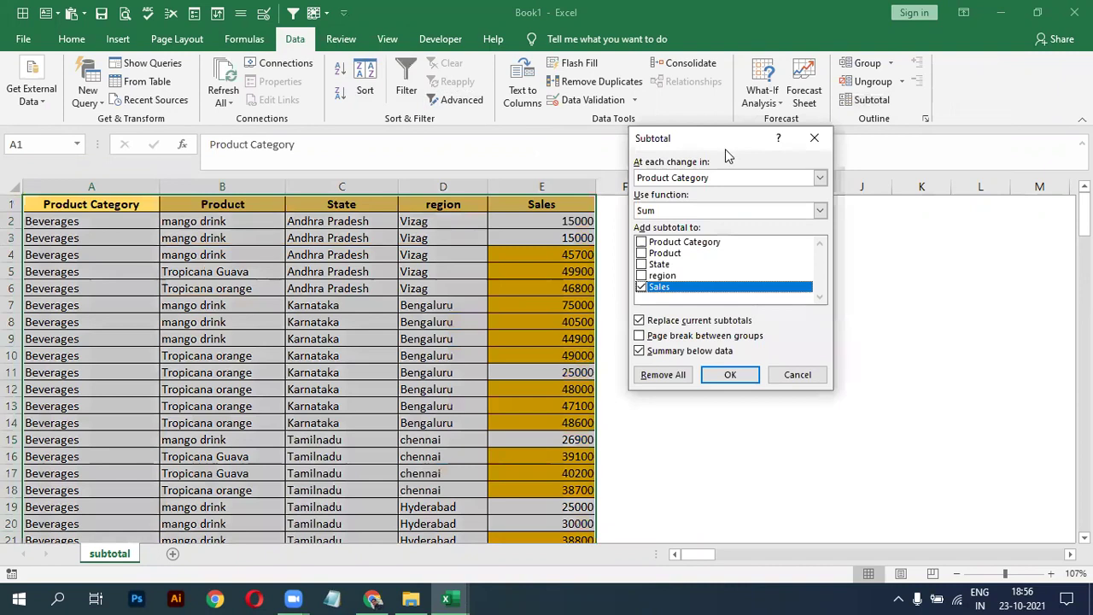
{"action": "left_click_drag", "start_coordinate": [725, 148], "coordinate": [705, 223]}
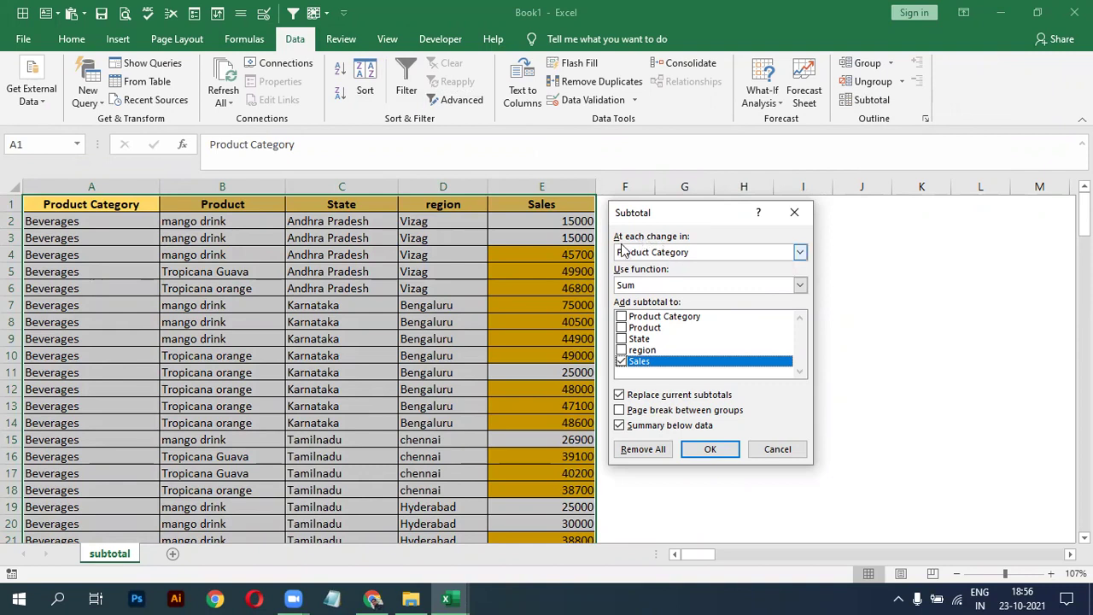
{"action": "left_click", "coordinate": [654, 253]}
{"action": "left_click", "coordinate": [654, 266]}
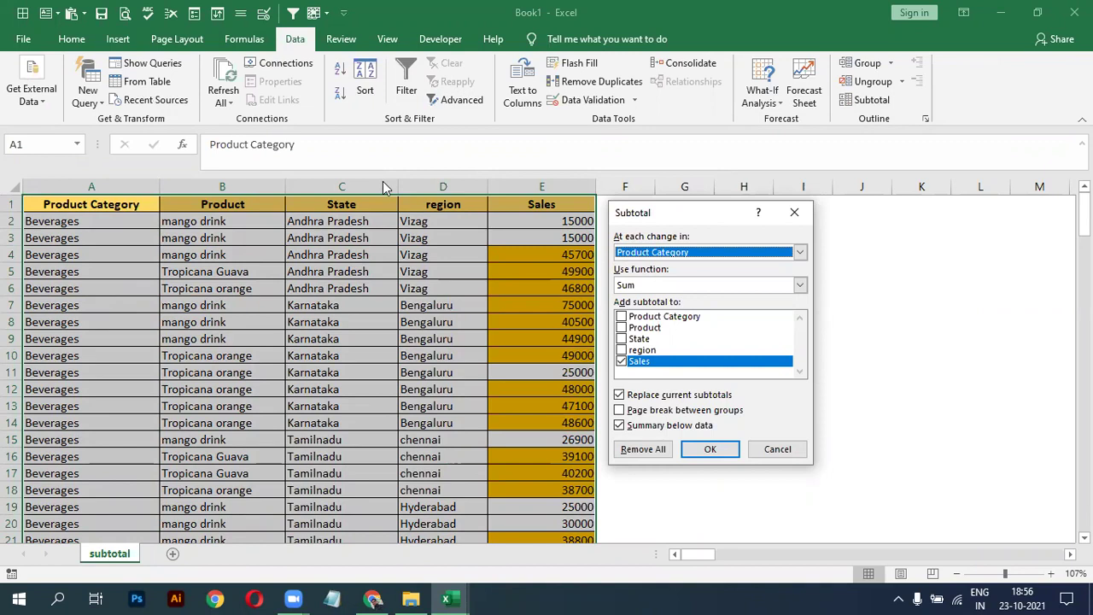
{"action": "left_click", "coordinate": [632, 286]}
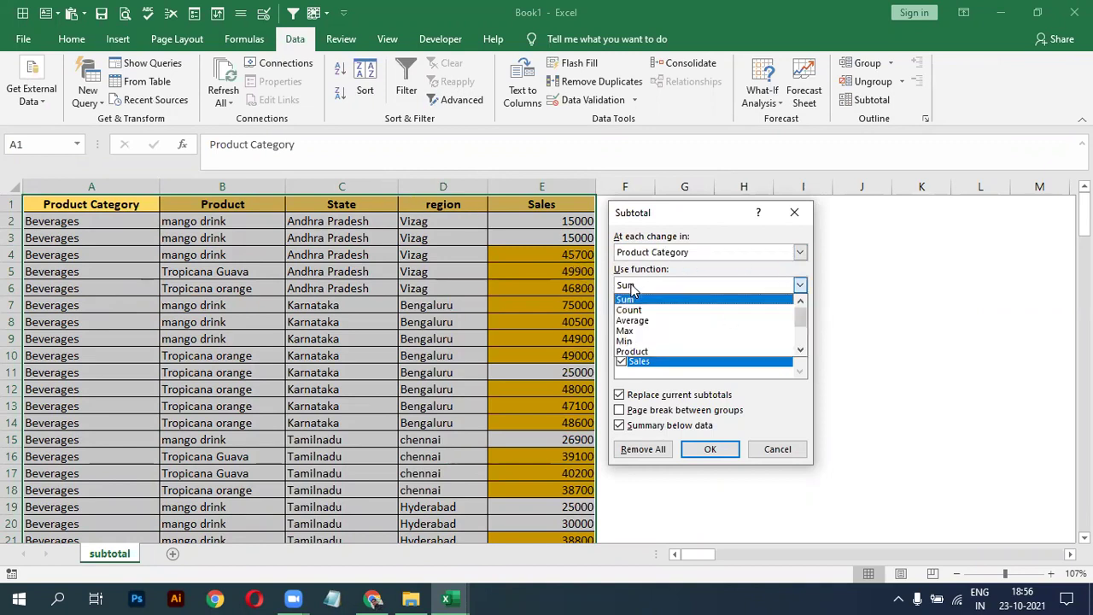
{"action": "left_click", "coordinate": [633, 288]}
{"action": "left_click", "coordinate": [632, 288]}
{"action": "left_click", "coordinate": [631, 301]}
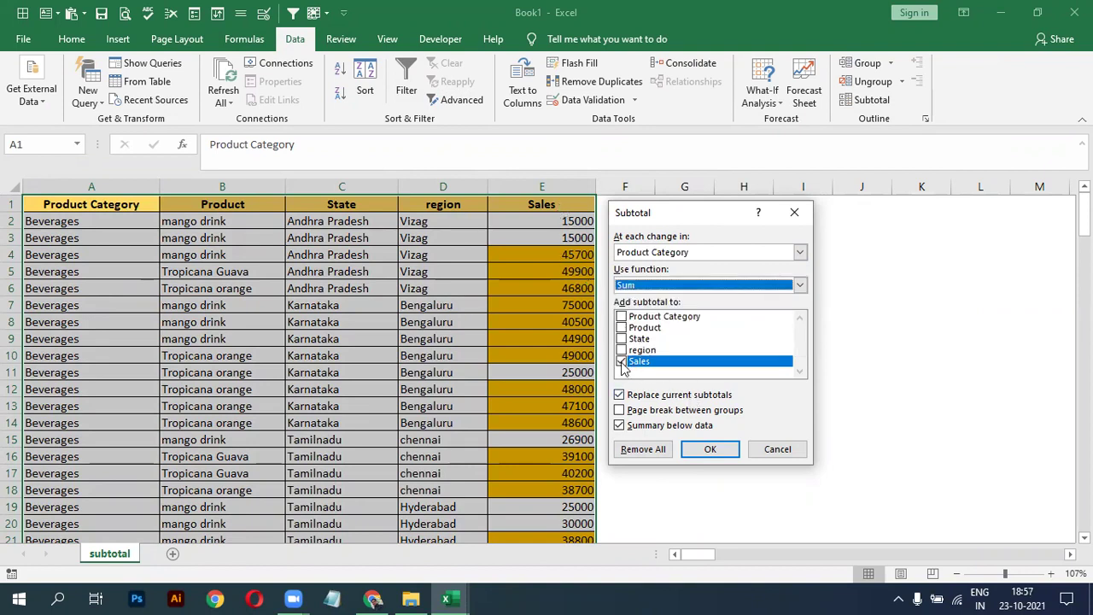
{"action": "left_click", "coordinate": [709, 449]}
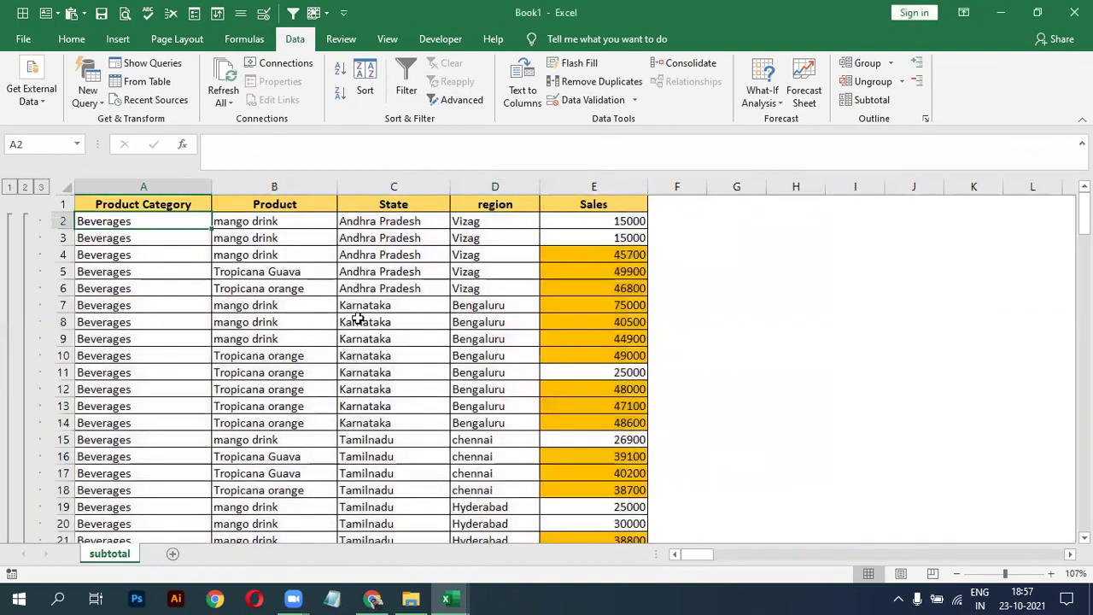
Examine the product category subtotals at outline levels 1, 2 and 3, including the total rows between the detailed records
{"action": "left_click", "coordinate": [9, 187]}
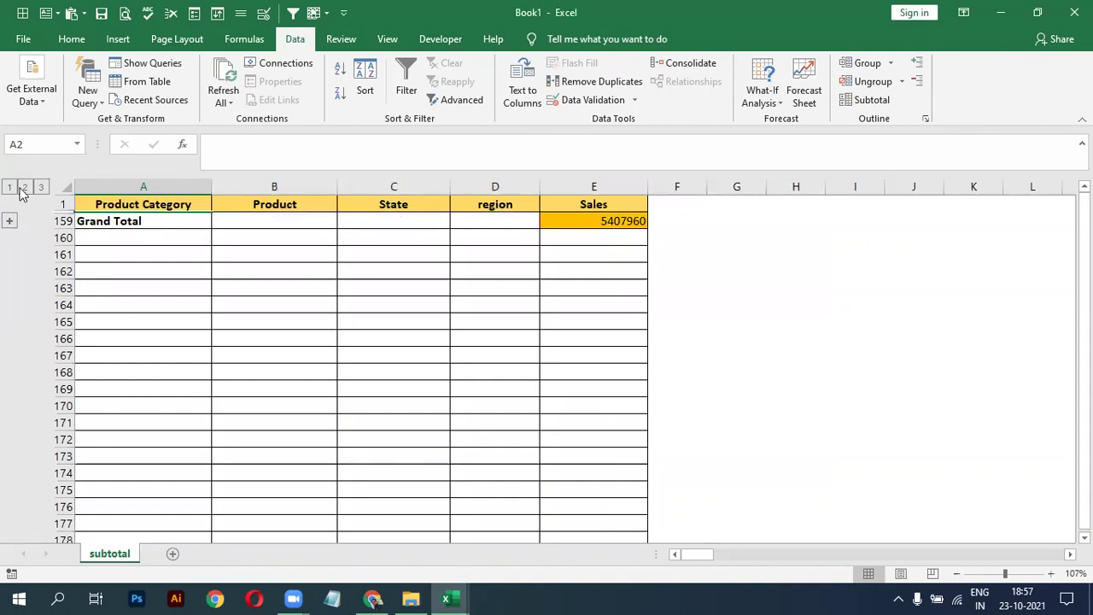
{"action": "left_click", "coordinate": [24, 187]}
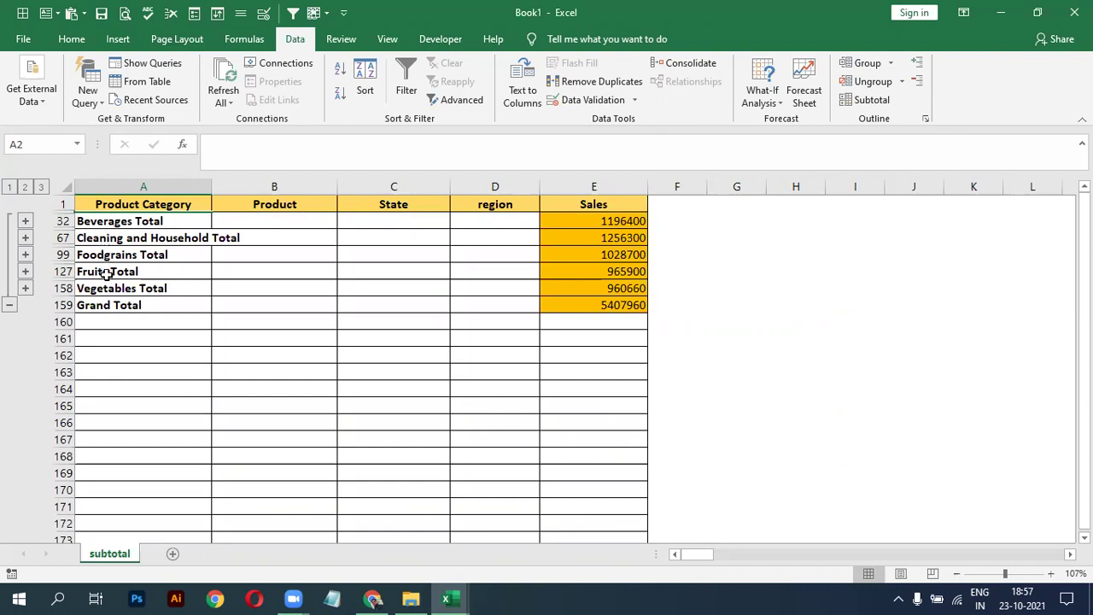
{"action": "left_click", "coordinate": [40, 187]}
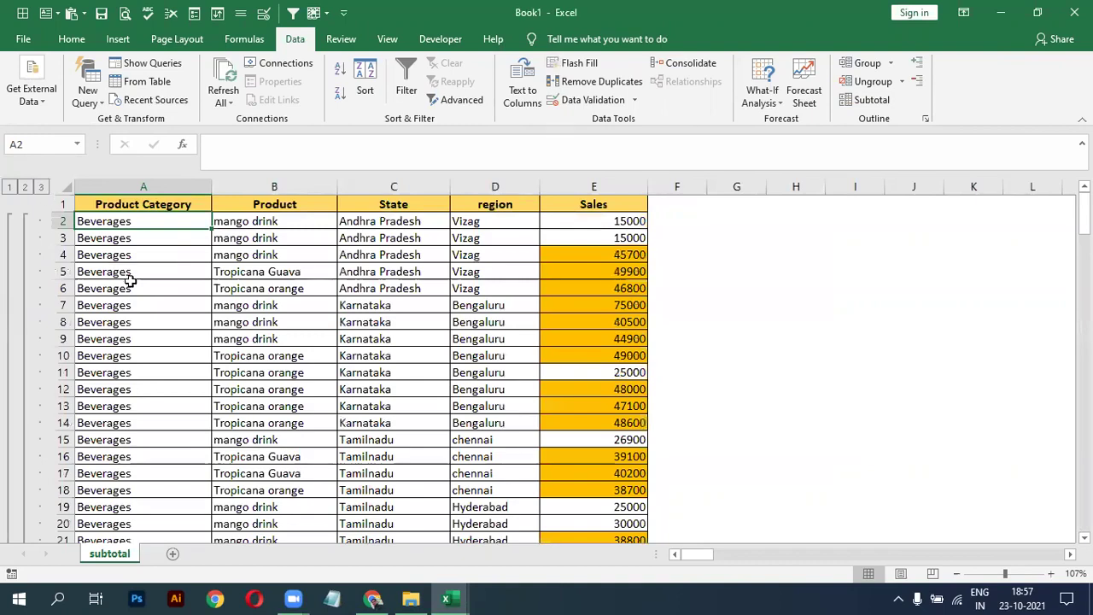
{"action": "scroll", "coordinate": [129, 287], "scroll_direction": "down", "scroll_amount": 6}
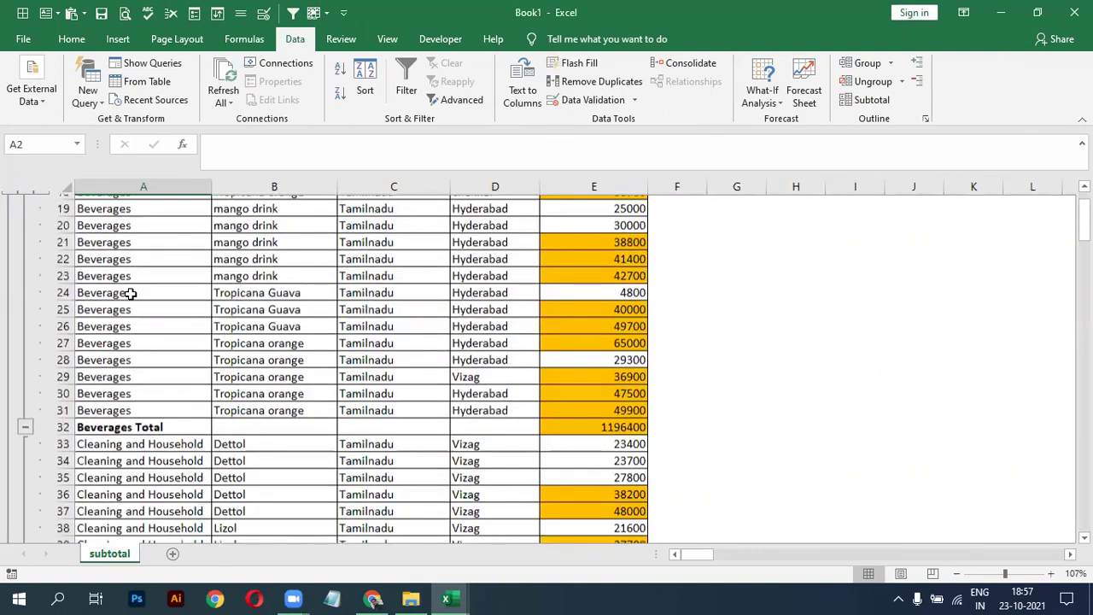
{"action": "scroll", "coordinate": [130, 293], "scroll_direction": "down", "scroll_amount": 8}
{"action": "scroll", "coordinate": [130, 293], "scroll_direction": "down", "scroll_amount": 15}
{"action": "scroll", "coordinate": [130, 294], "scroll_direction": "down", "scroll_amount": 13}
{"action": "scroll", "coordinate": [130, 293], "scroll_direction": "up", "scroll_amount": 12}
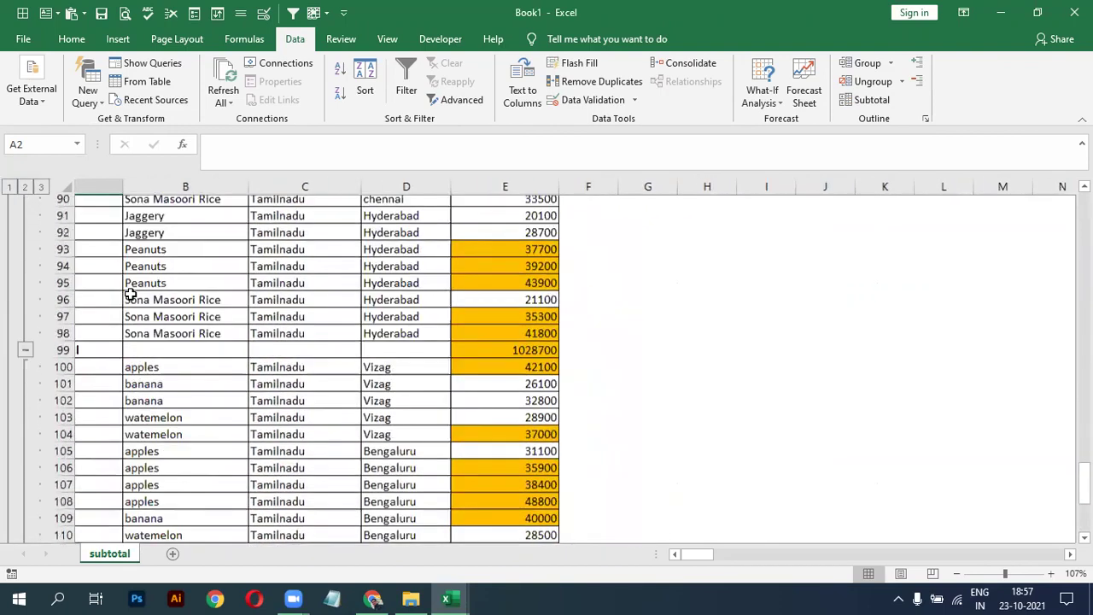
{"action": "scroll", "coordinate": [130, 293], "scroll_direction": "up", "scroll_amount": 20}
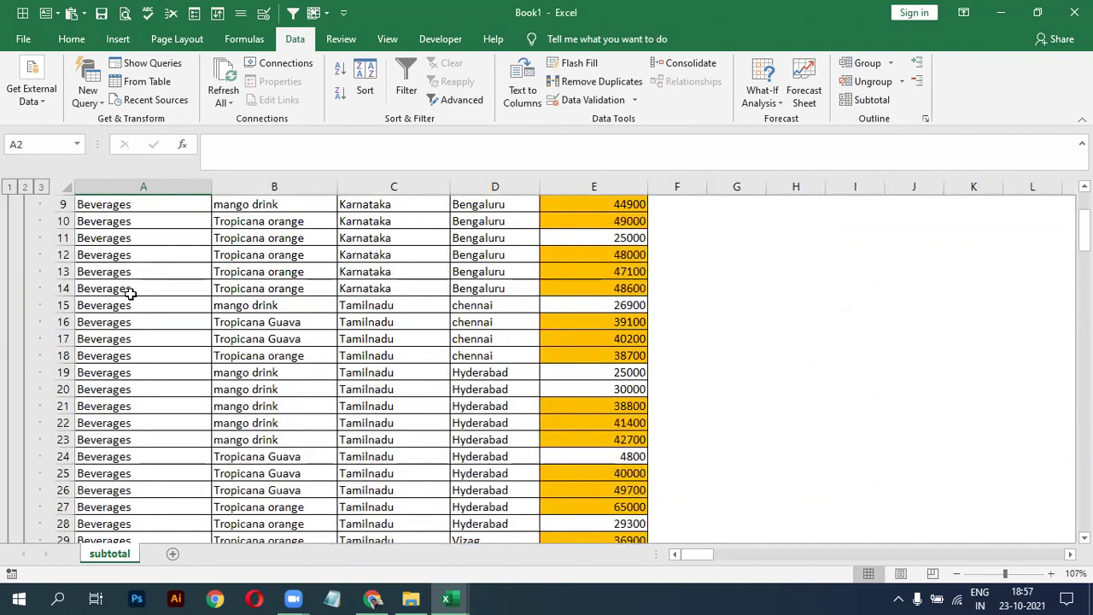
{"action": "scroll", "coordinate": [130, 292], "scroll_direction": "up", "scroll_amount": 3}
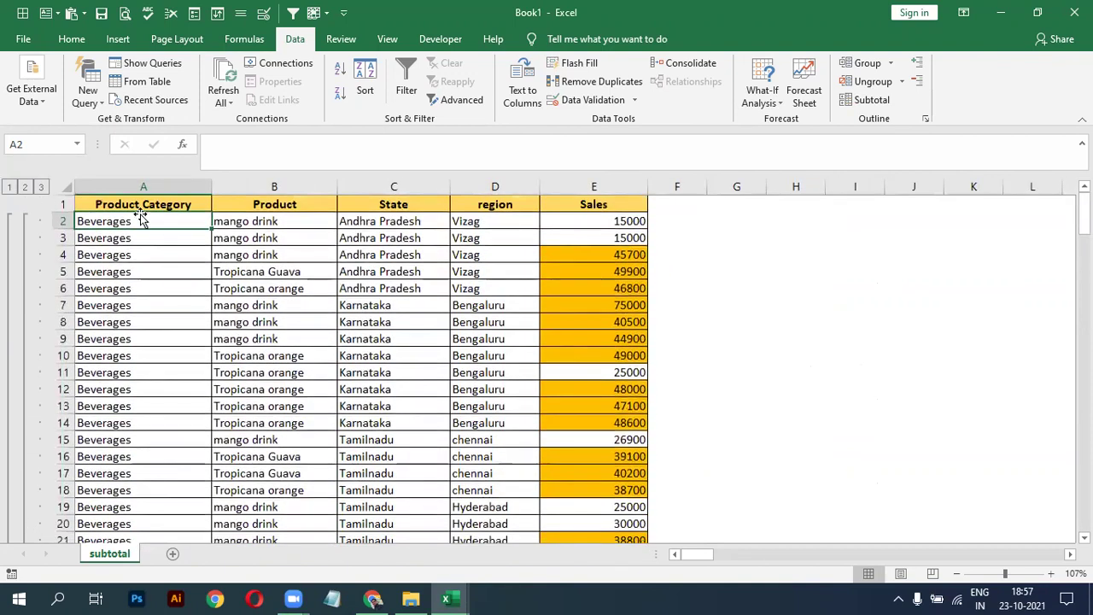
Remove all product category subtotals from the sales table
{"action": "left_click", "coordinate": [294, 256]}
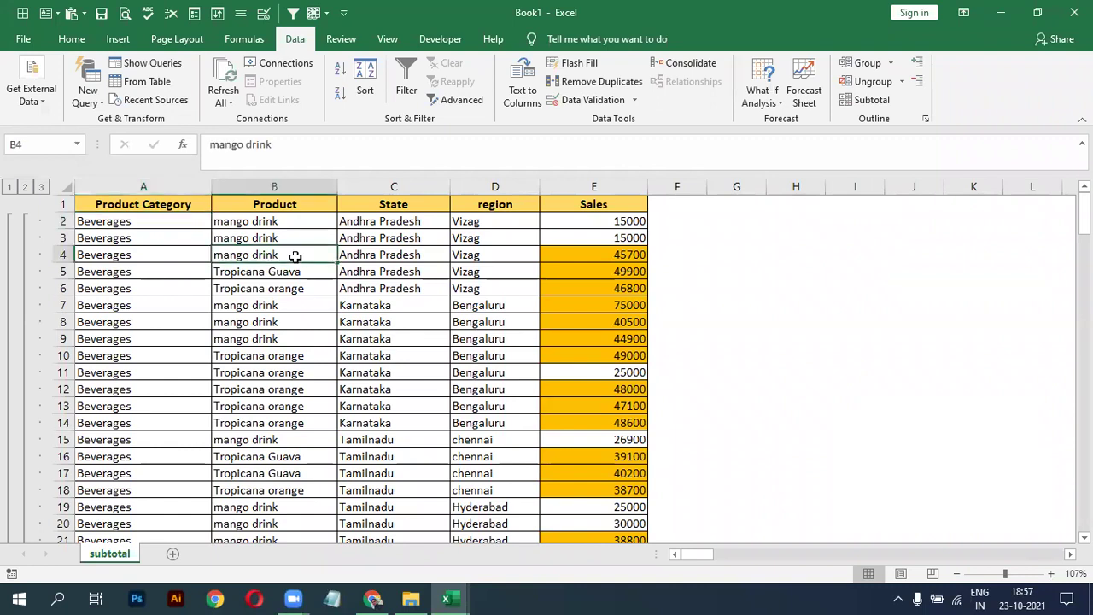
{"action": "left_click", "coordinate": [857, 99]}
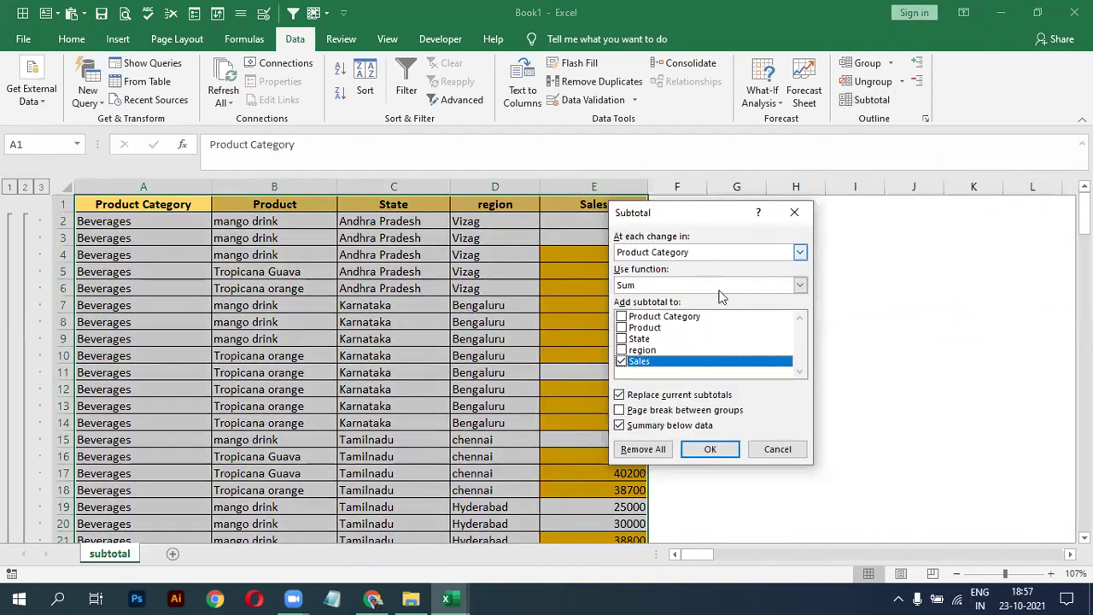
{"action": "left_click", "coordinate": [636, 445]}
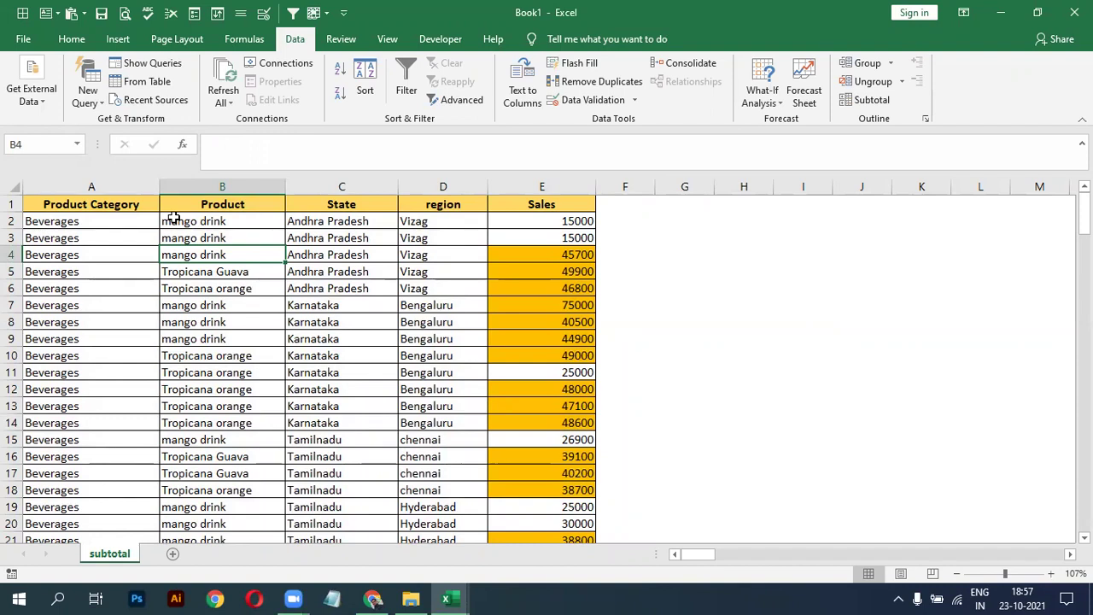
Add subtotals to the table that sum Sales at each change in State
{"action": "left_click", "coordinate": [329, 205]}
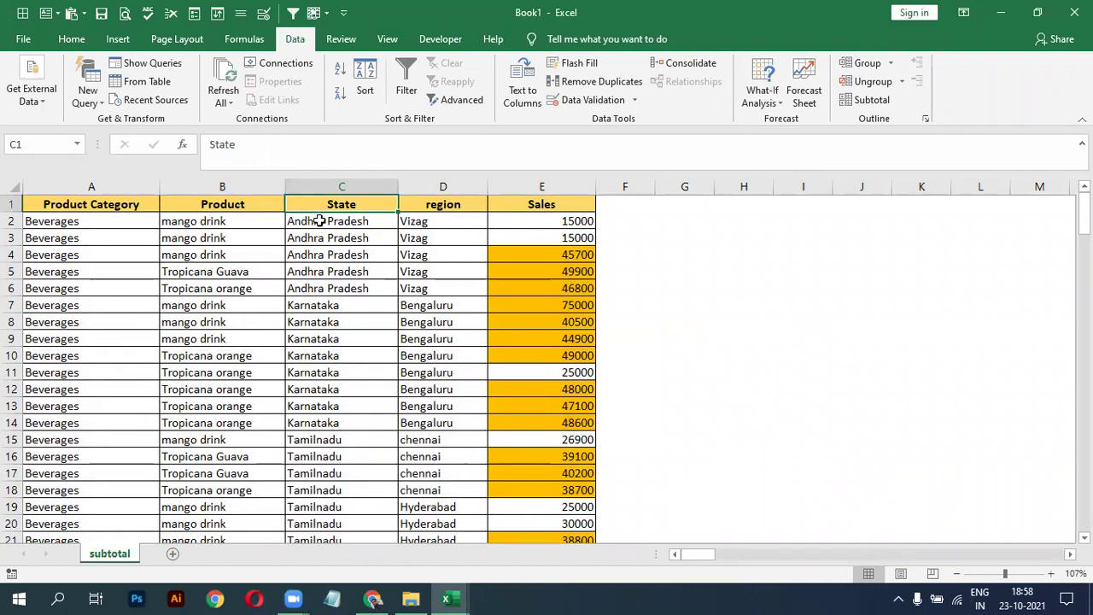
{"action": "left_click", "coordinate": [858, 100]}
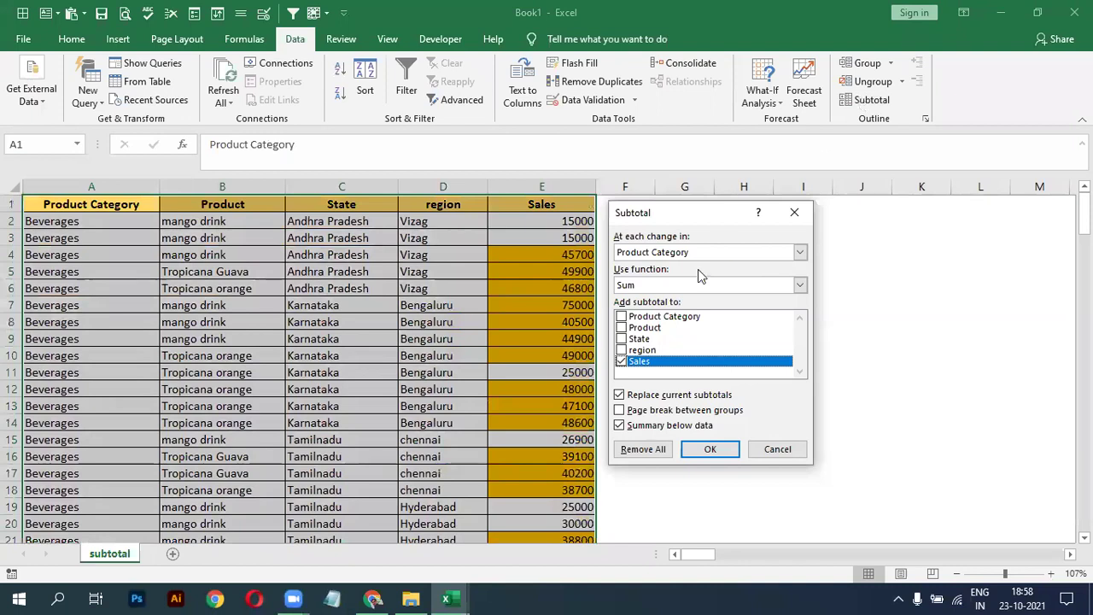
{"action": "left_click", "coordinate": [655, 252]}
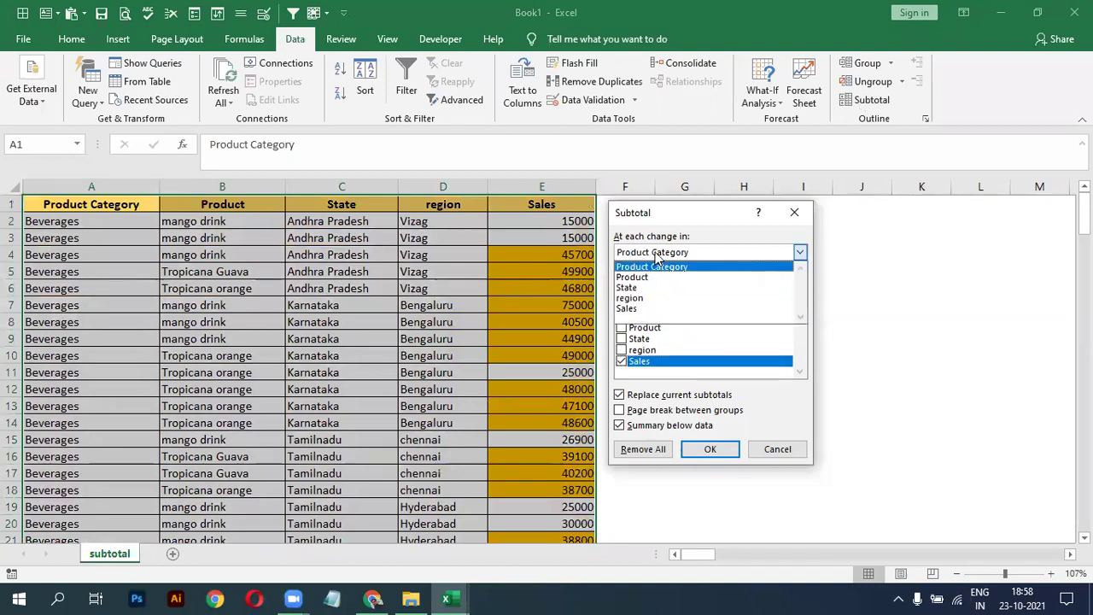
{"action": "left_click", "coordinate": [637, 288]}
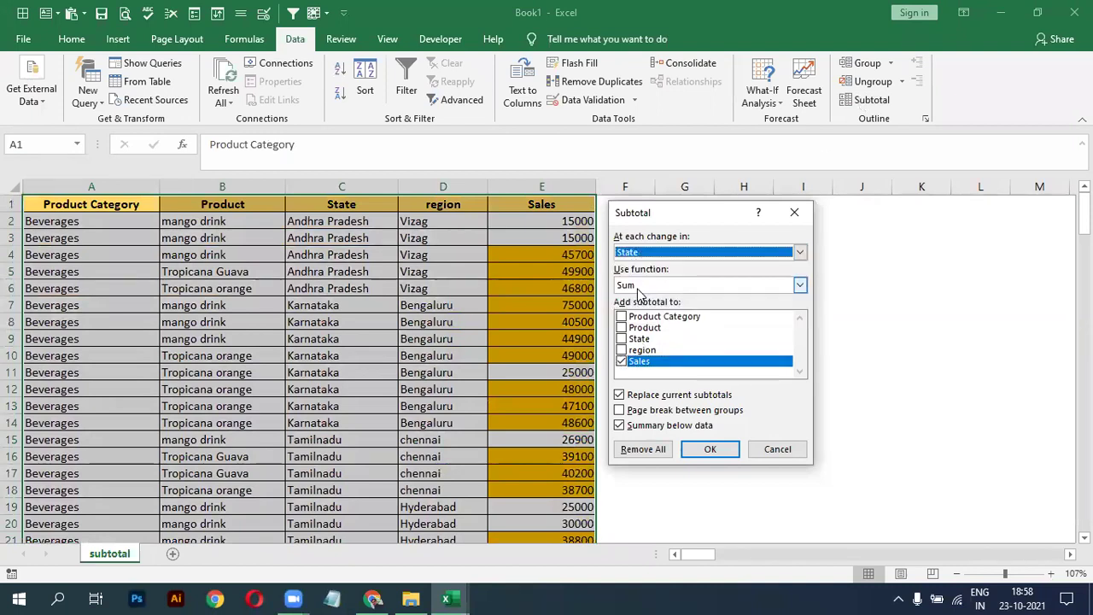
{"action": "left_click", "coordinate": [647, 252]}
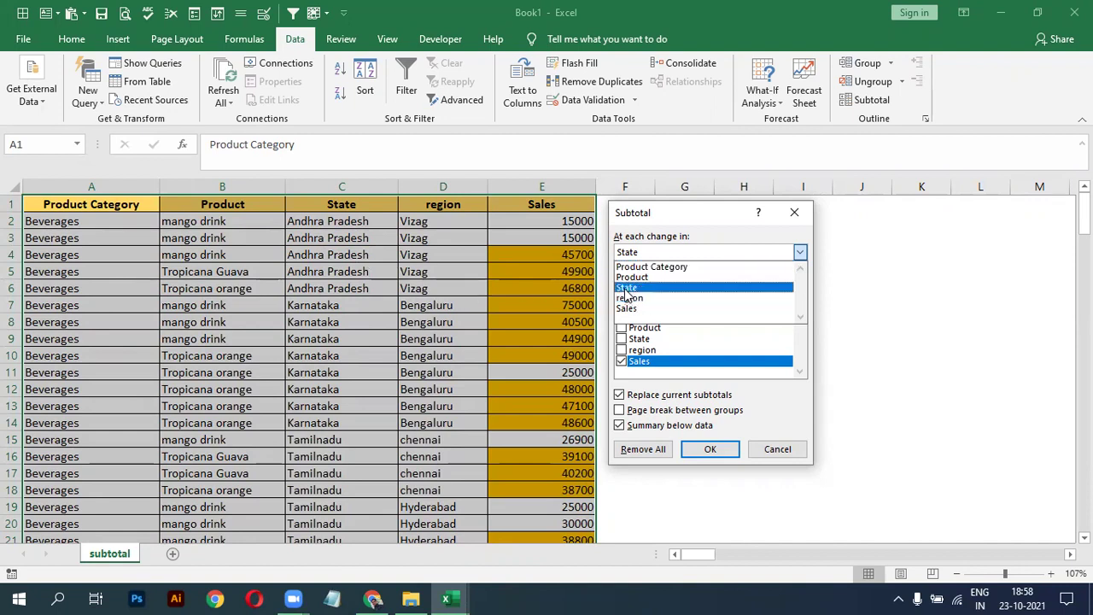
{"action": "left_click", "coordinate": [626, 289]}
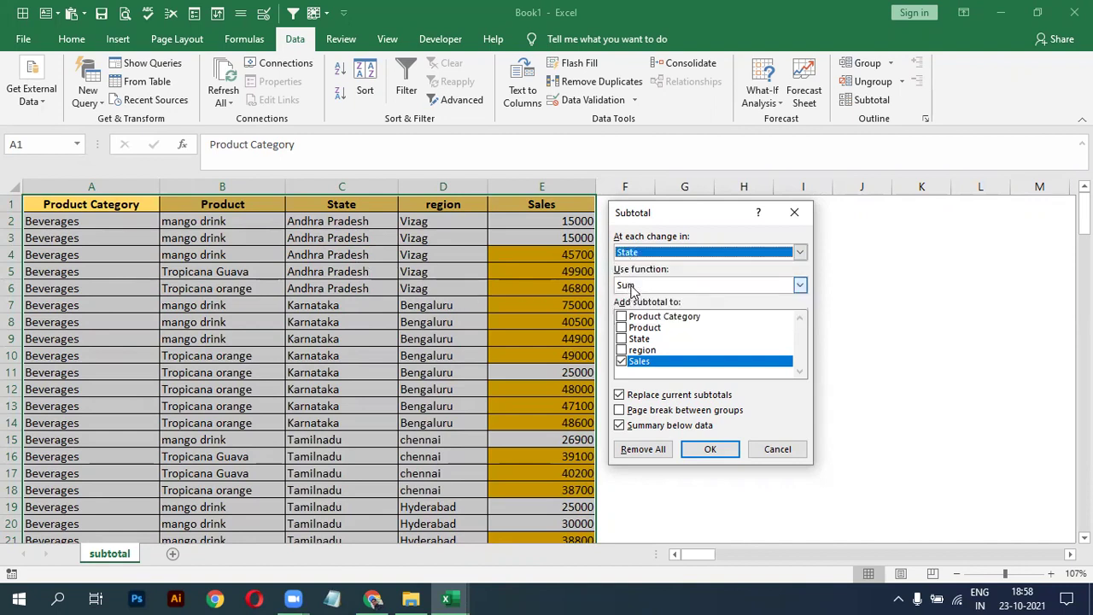
{"action": "left_click", "coordinate": [707, 449]}
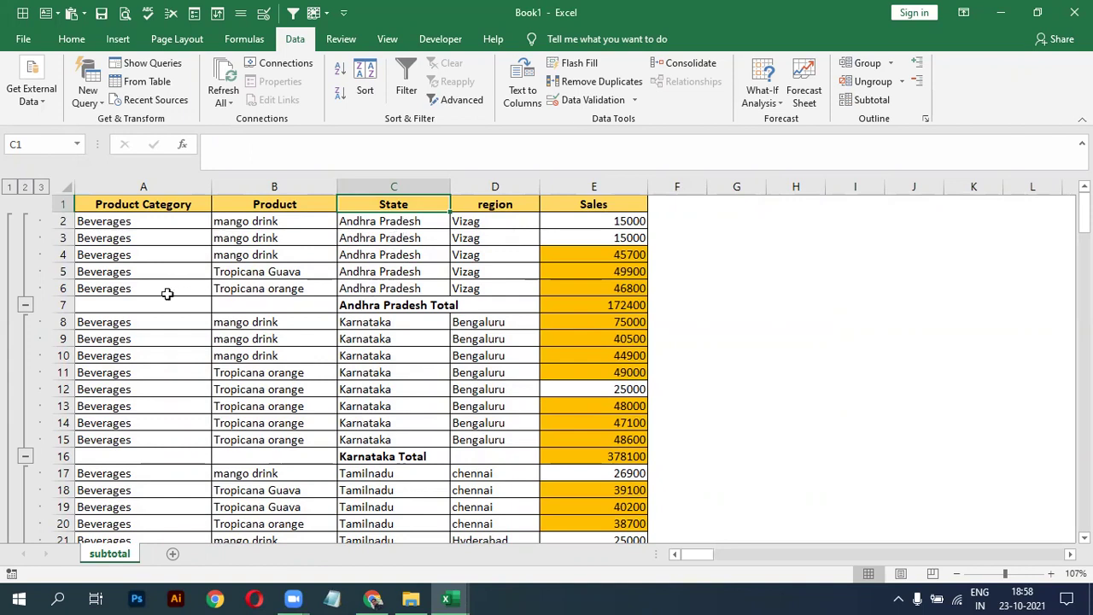
Collapse the Andhra Pradesh and Karnataka groups to their total rows and look over the Tamilnadu records
{"action": "left_click", "coordinate": [26, 310]}
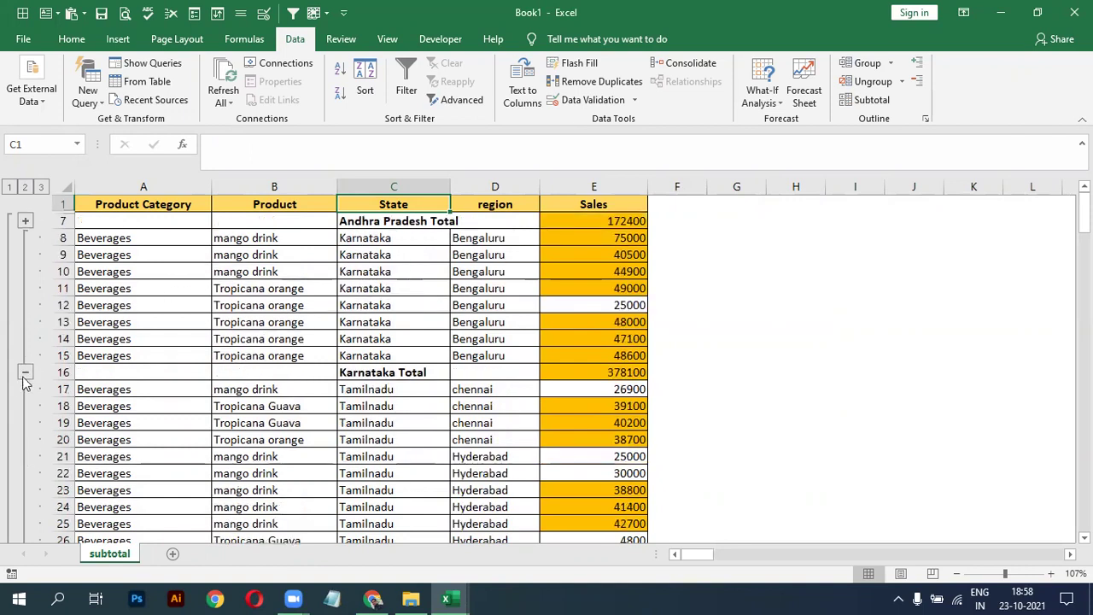
{"action": "left_click", "coordinate": [23, 374]}
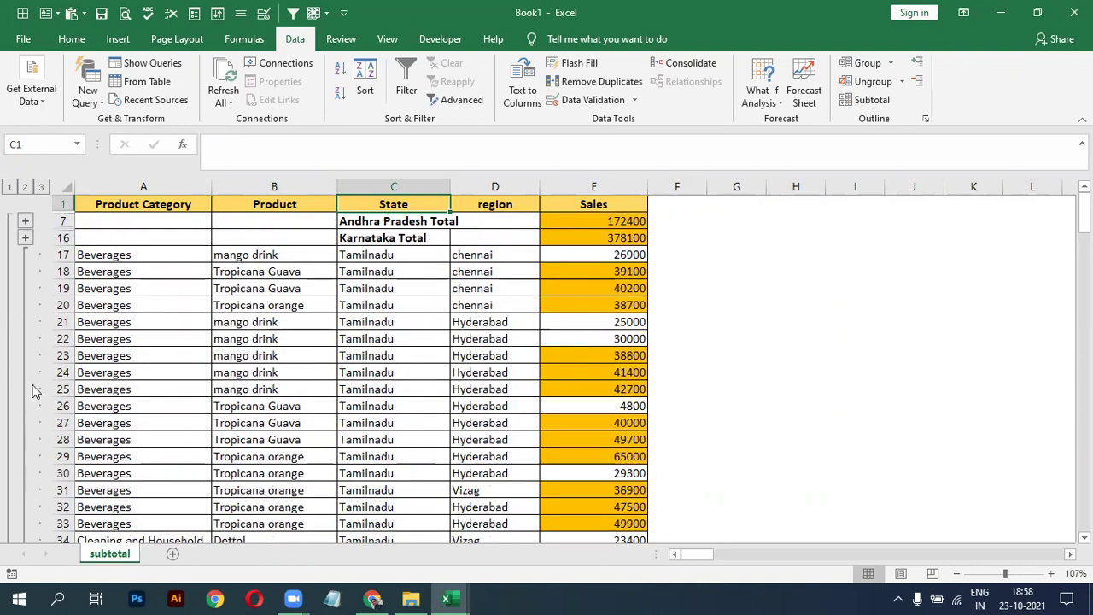
{"action": "scroll", "coordinate": [126, 382], "scroll_direction": "down", "scroll_amount": 5}
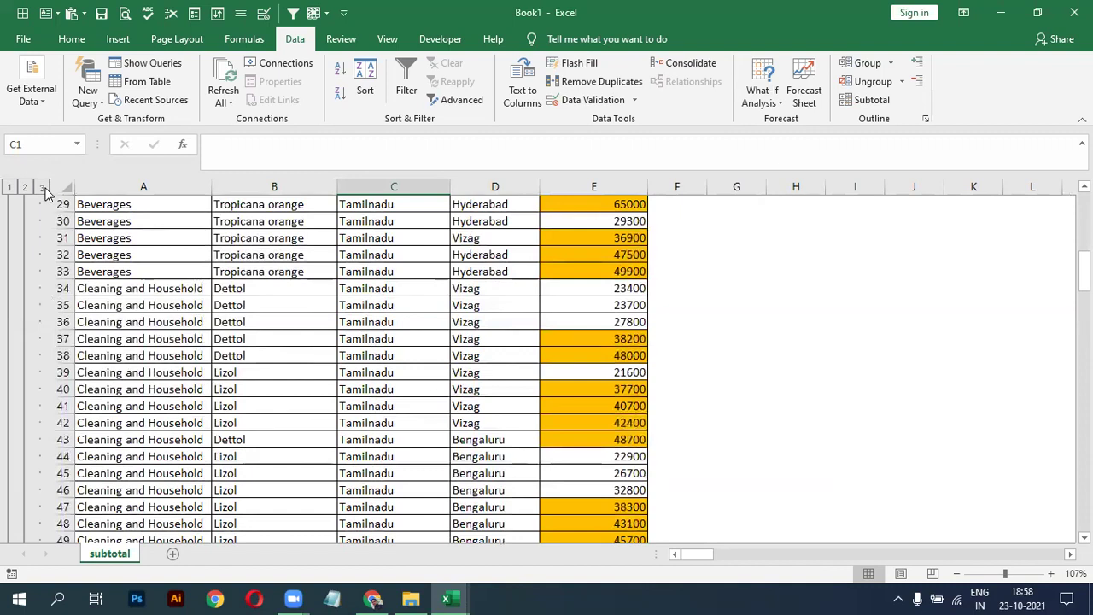
Switch the state outline through levels 1, 2 and 3 to view the grand total, state totals and full records
{"action": "left_click", "coordinate": [11, 187]}
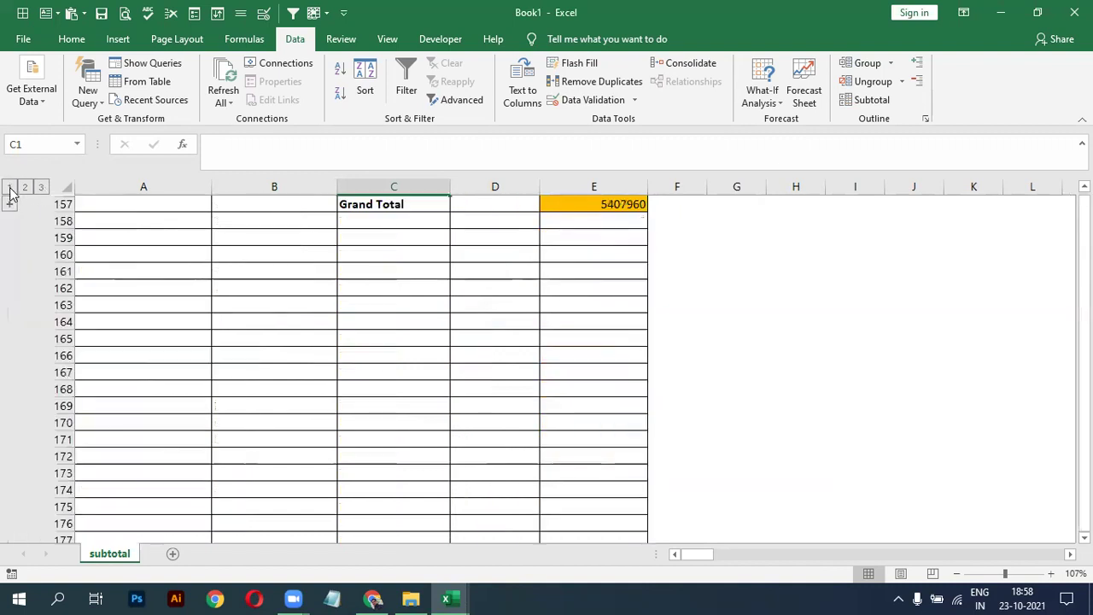
{"action": "scroll", "coordinate": [256, 268], "scroll_direction": "up", "scroll_amount": 1}
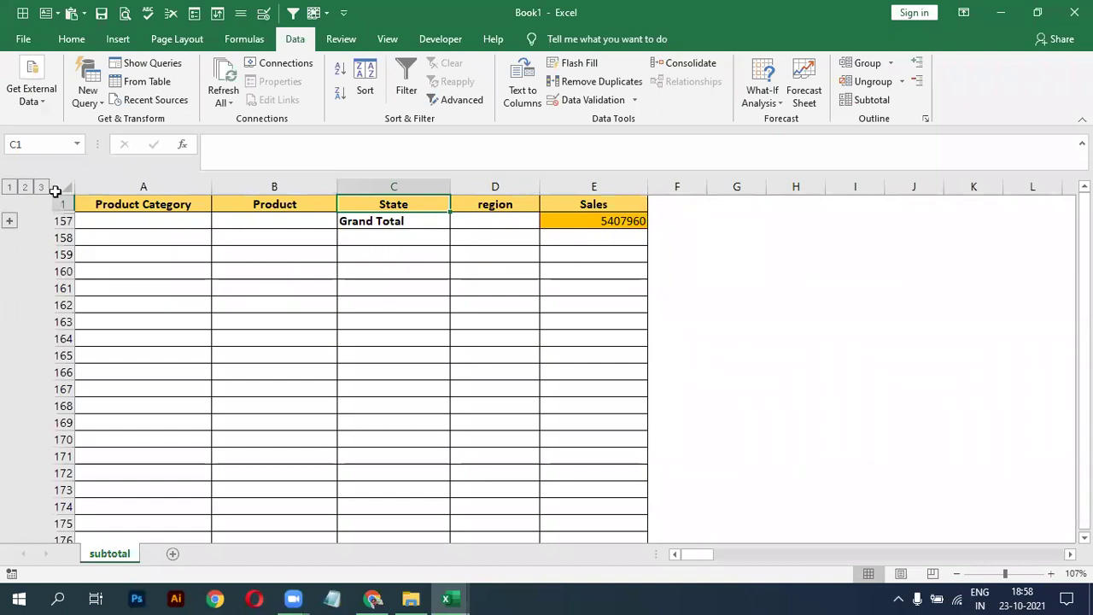
{"action": "left_click", "coordinate": [25, 187]}
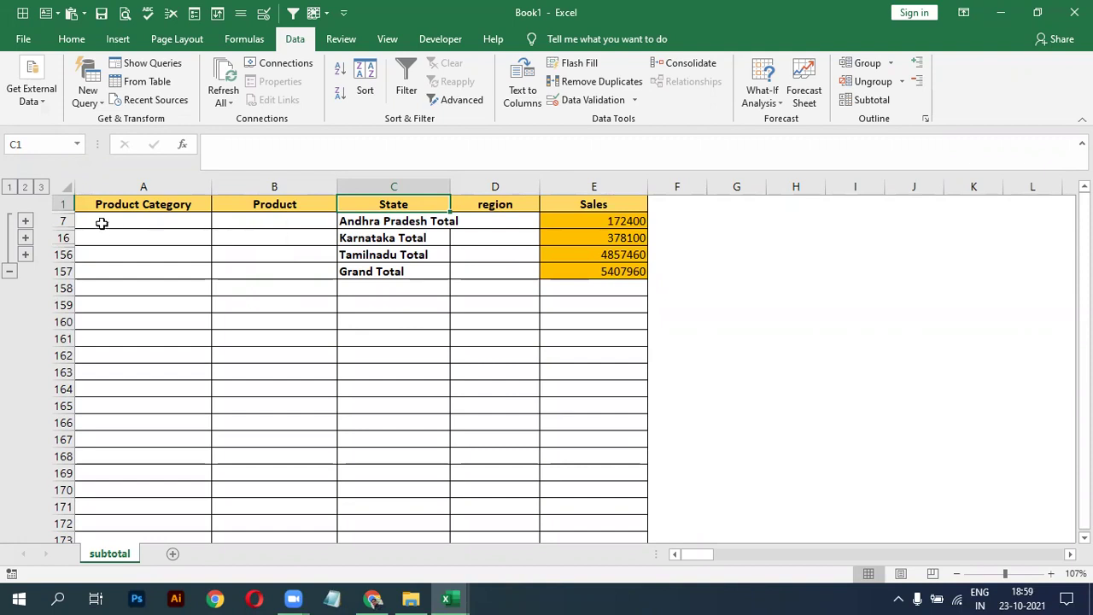
{"action": "left_click", "coordinate": [40, 187]}
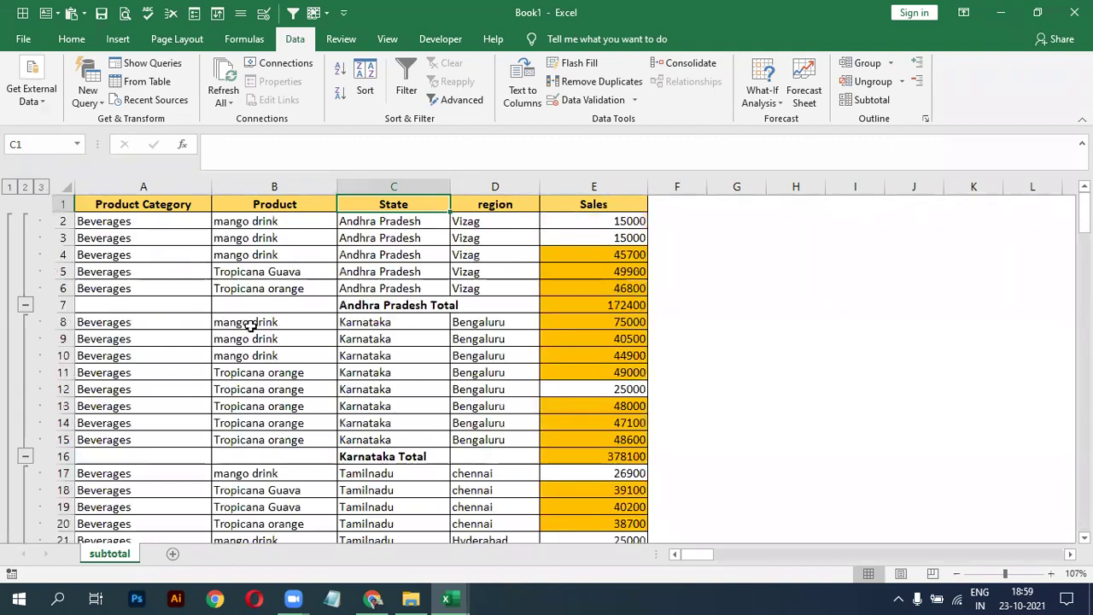
Remove all state subtotals from the sales table
{"action": "scroll", "coordinate": [249, 326], "scroll_direction": "down", "scroll_amount": 6}
{"action": "scroll", "coordinate": [249, 325], "scroll_direction": "up", "scroll_amount": 6}
{"action": "left_click", "coordinate": [872, 101]}
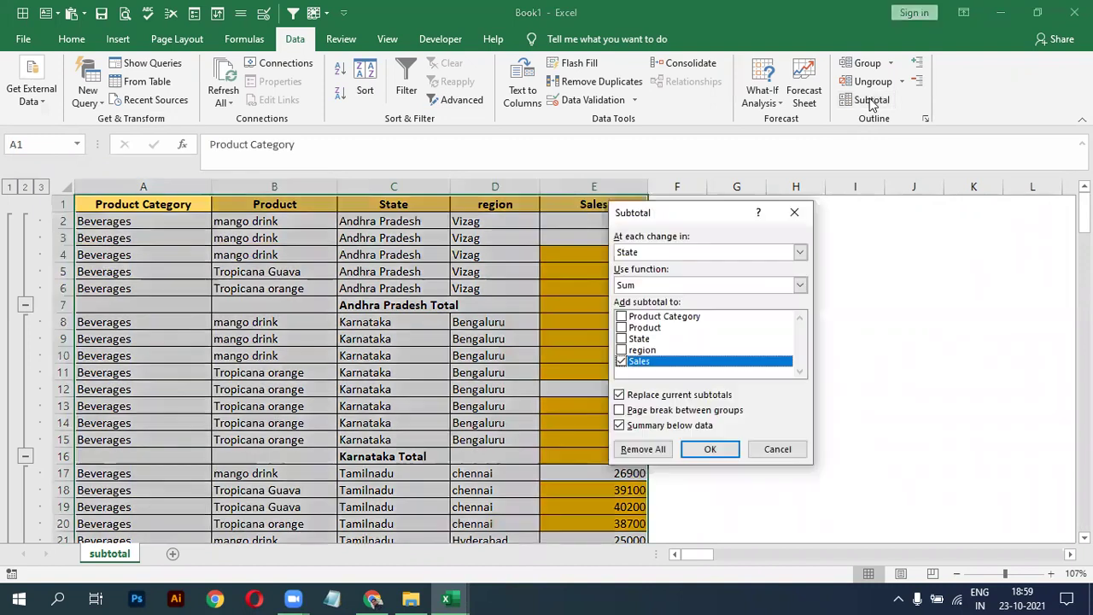
{"action": "left_click", "coordinate": [644, 449]}
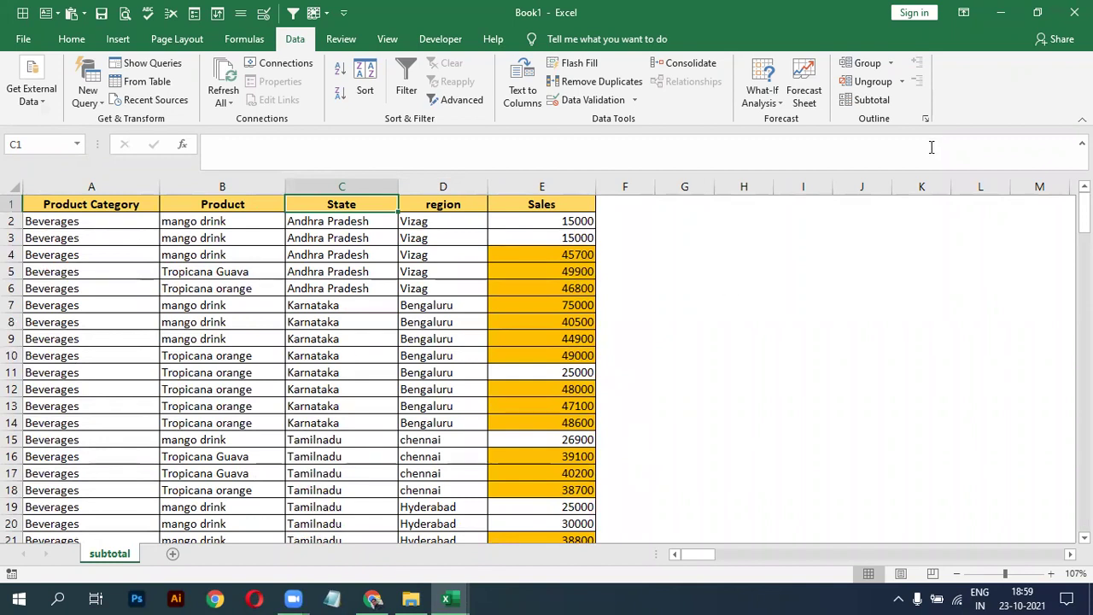
List the function names SUMIF, AVERAGEIF and COUNTIF in cells I5 to I7 beside the sales table
{"action": "left_click", "coordinate": [801, 270]}
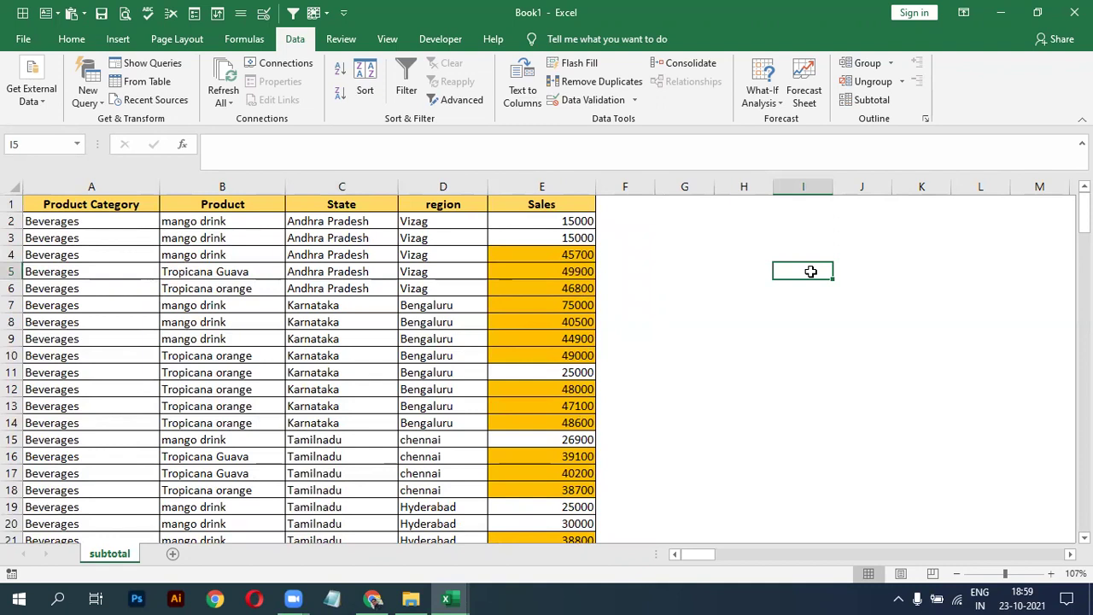
{"action": "type", "text": "s"}
{"action": "type", "text": "SUMIF"}
{"action": "key", "text": "Return"}
{"action": "type", "text": "AVER"}
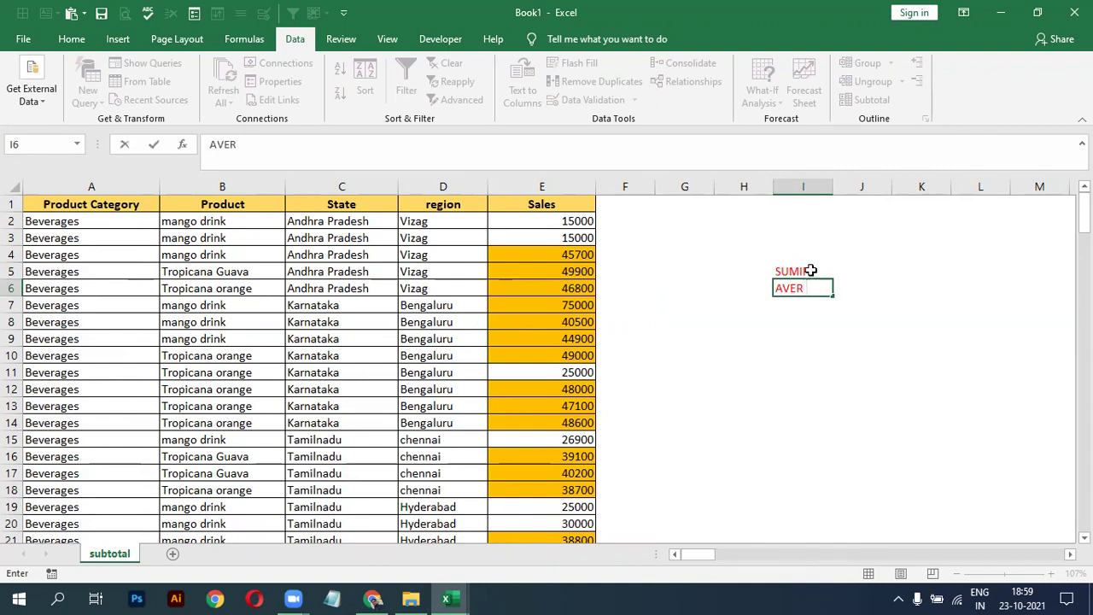
{"action": "type", "text": "AGEIF"}
{"action": "key", "text": "Return"}
{"action": "type", "text": "COUNTIF"}
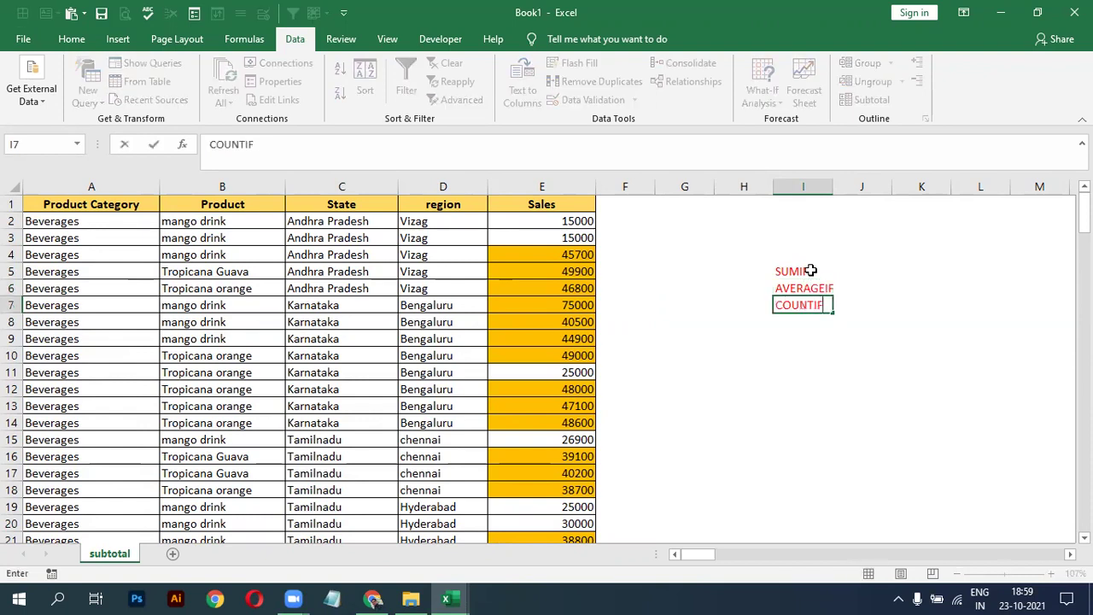
{"action": "key", "text": "Return"}
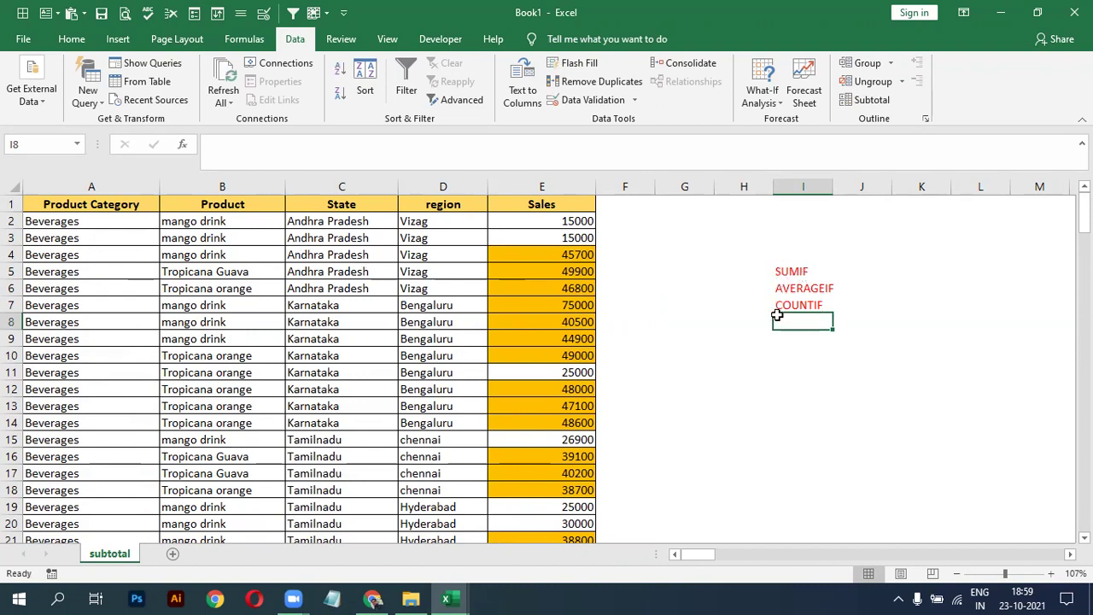
{"action": "left_click", "coordinate": [346, 292]}
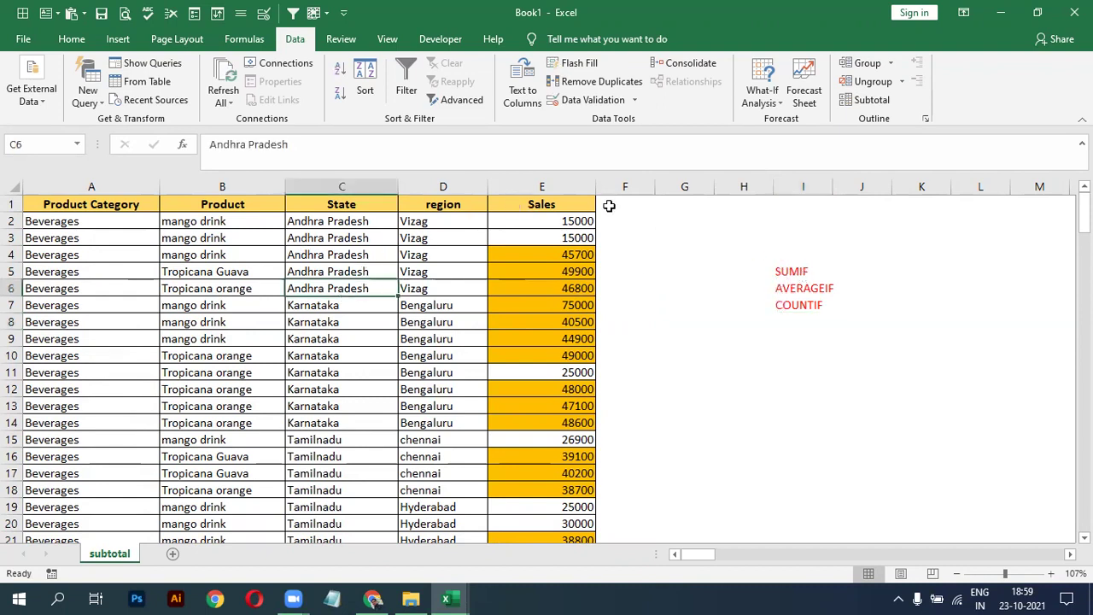
{"action": "left_click", "coordinate": [871, 101]}
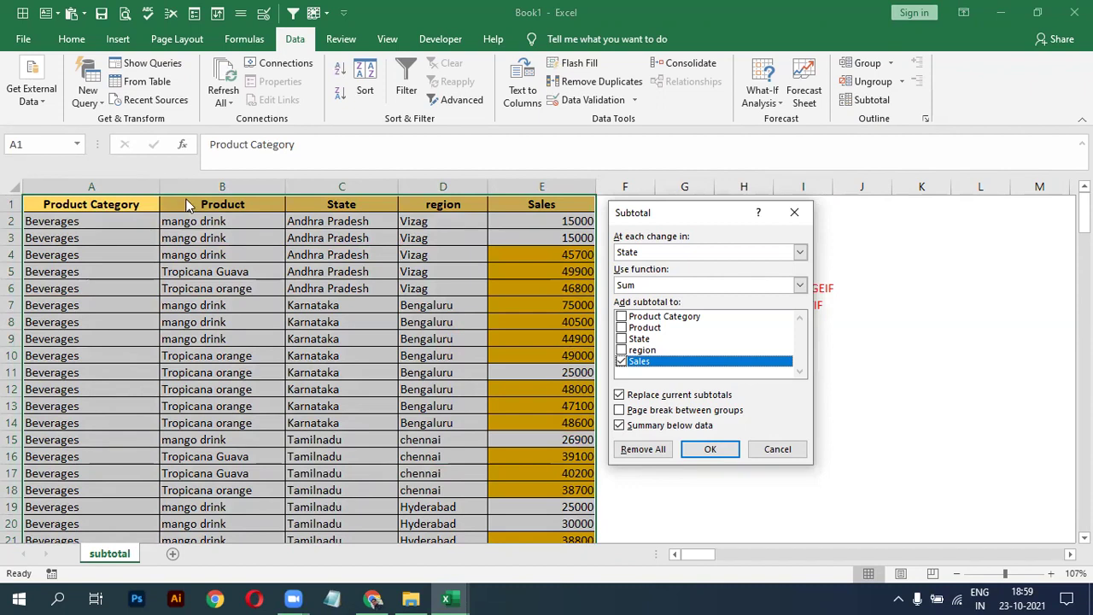
{"action": "left_click", "coordinate": [629, 258]}
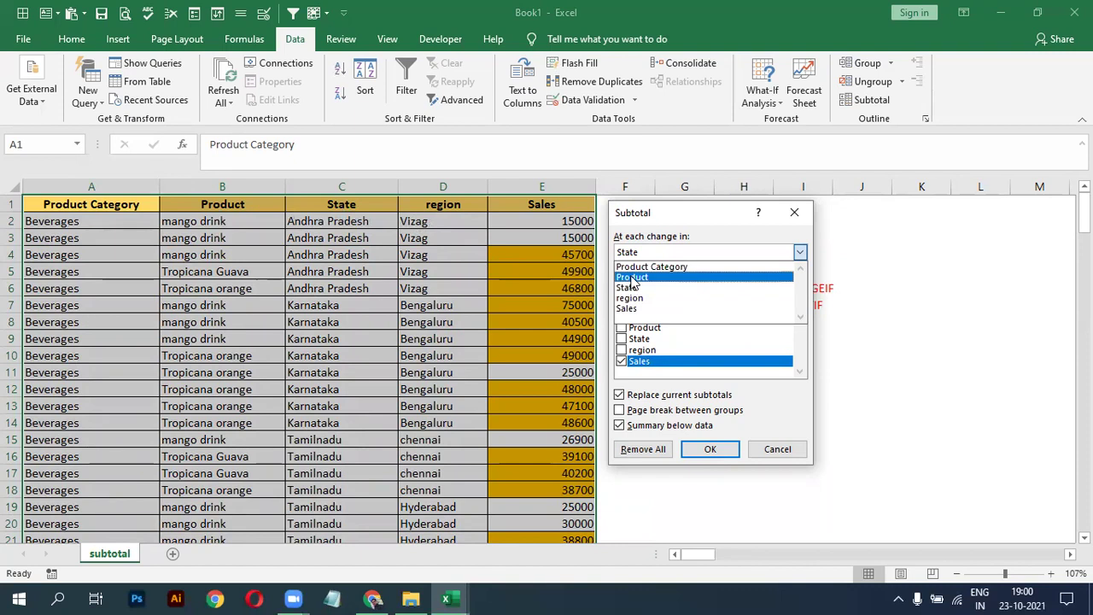
{"action": "left_click", "coordinate": [777, 449]}
{"action": "left_click", "coordinate": [363, 239]}
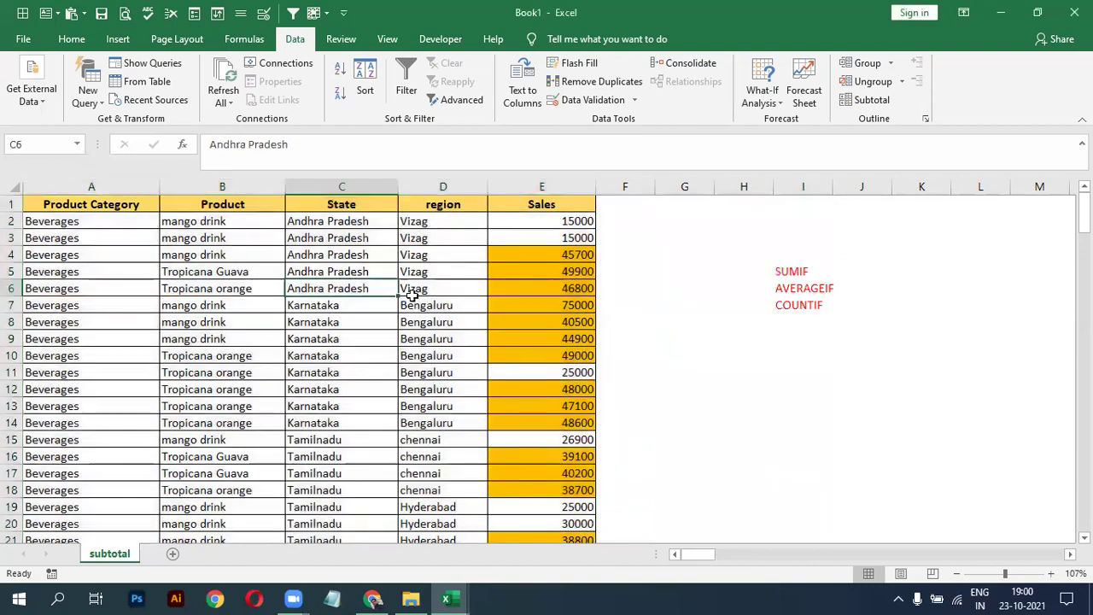
{"action": "left_click", "coordinate": [444, 251]}
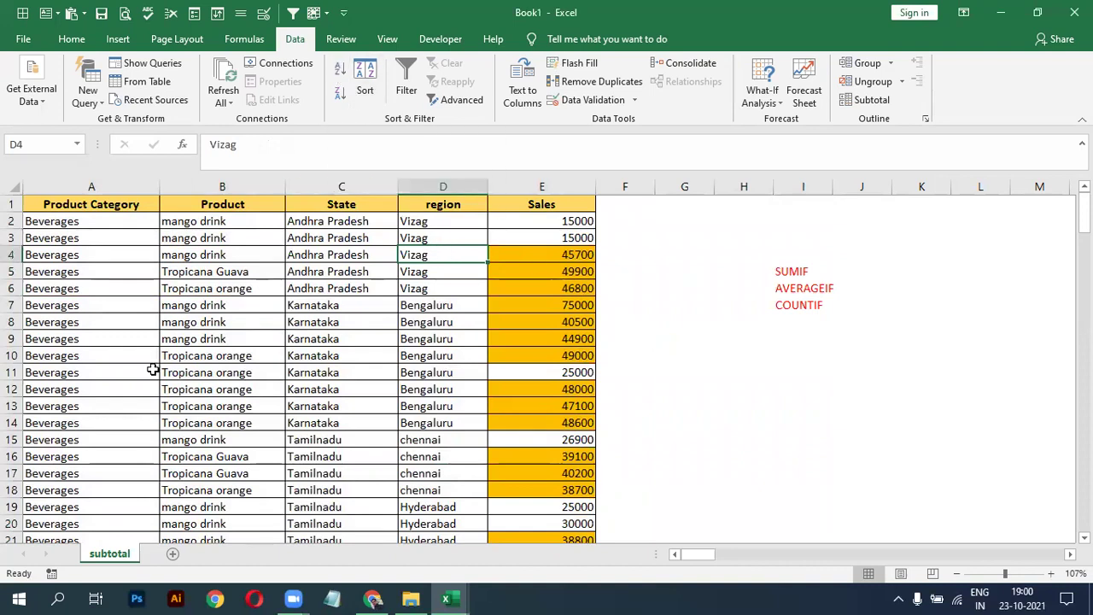
{"action": "left_click", "coordinate": [252, 289]}
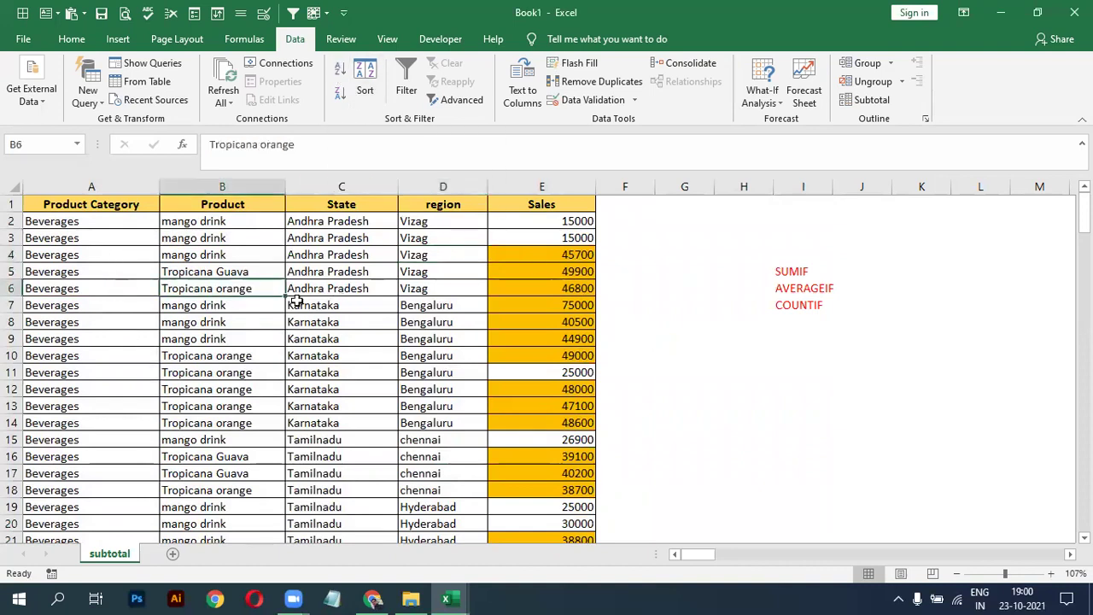
{"action": "left_click", "coordinate": [368, 350]}
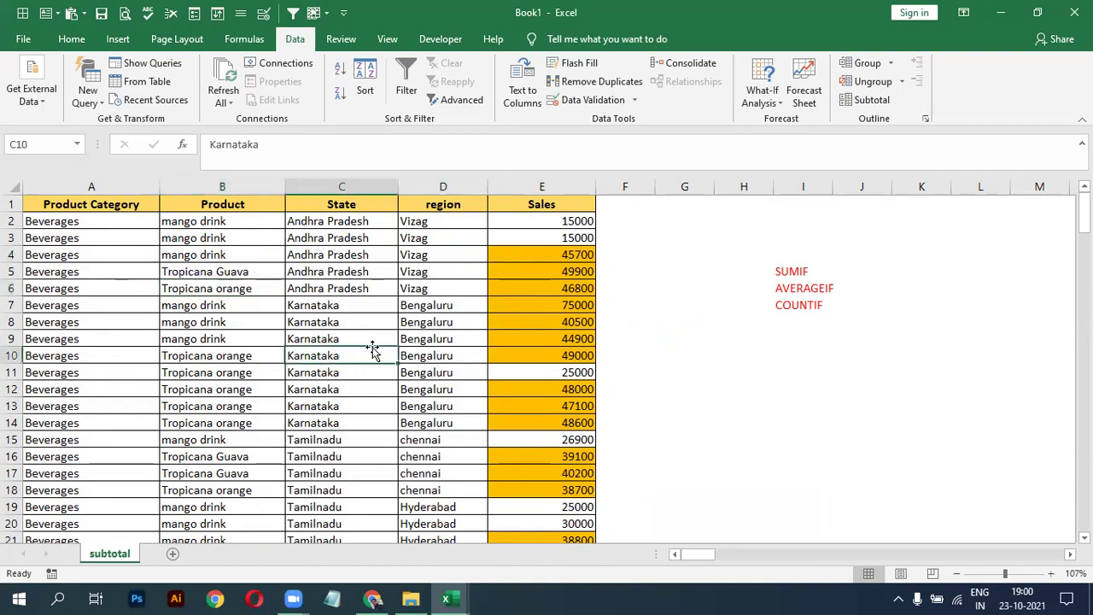
Add subtotals to the sales table that sum Sales at each change in region
{"action": "left_click", "coordinate": [481, 285]}
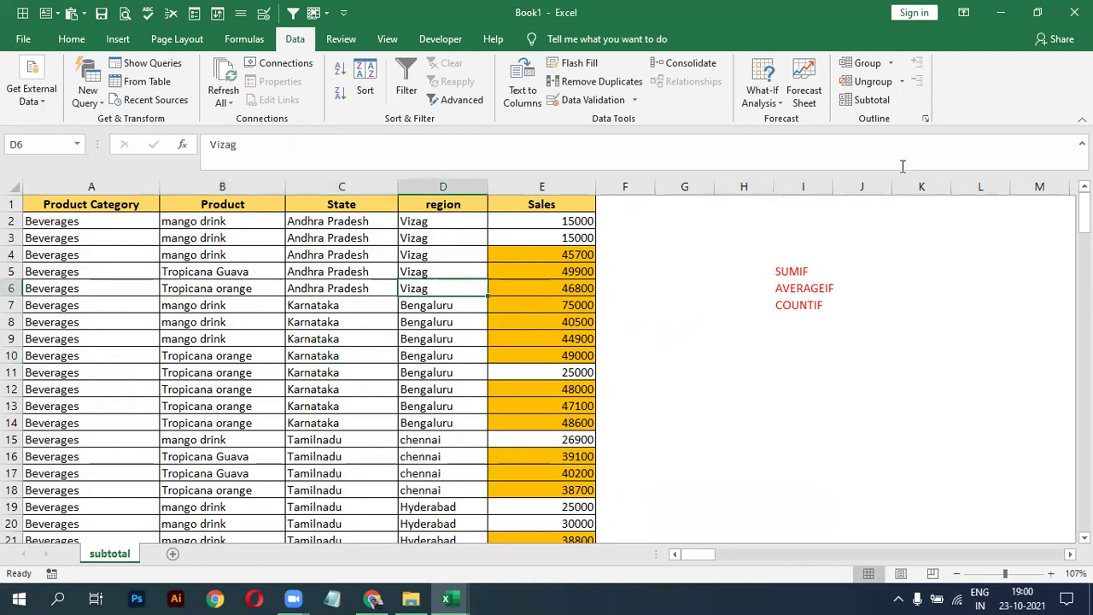
{"action": "left_click", "coordinate": [855, 99]}
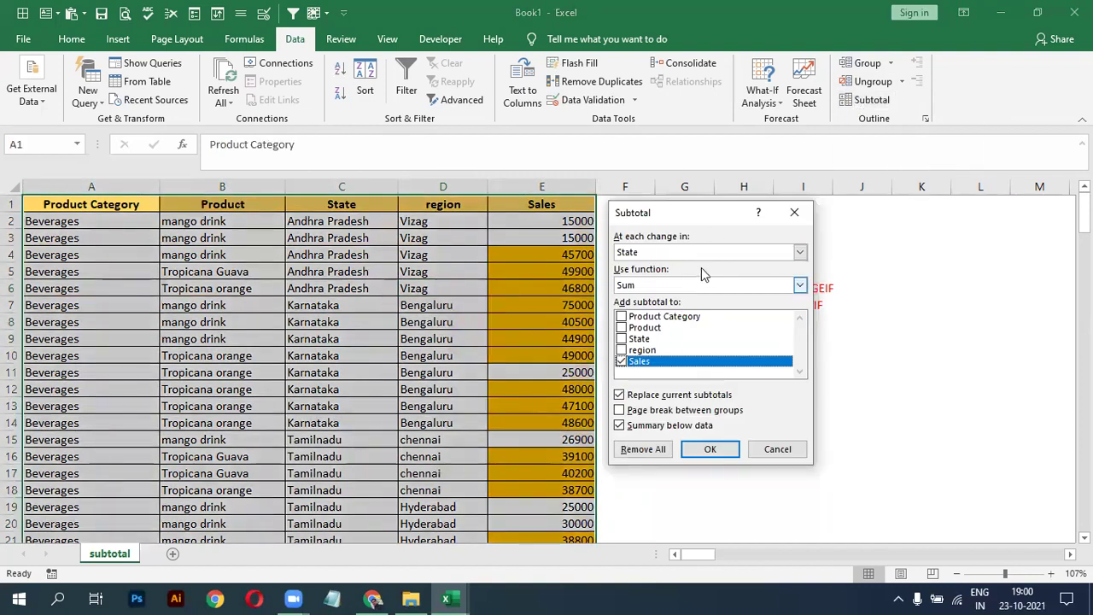
{"action": "left_click", "coordinate": [646, 254]}
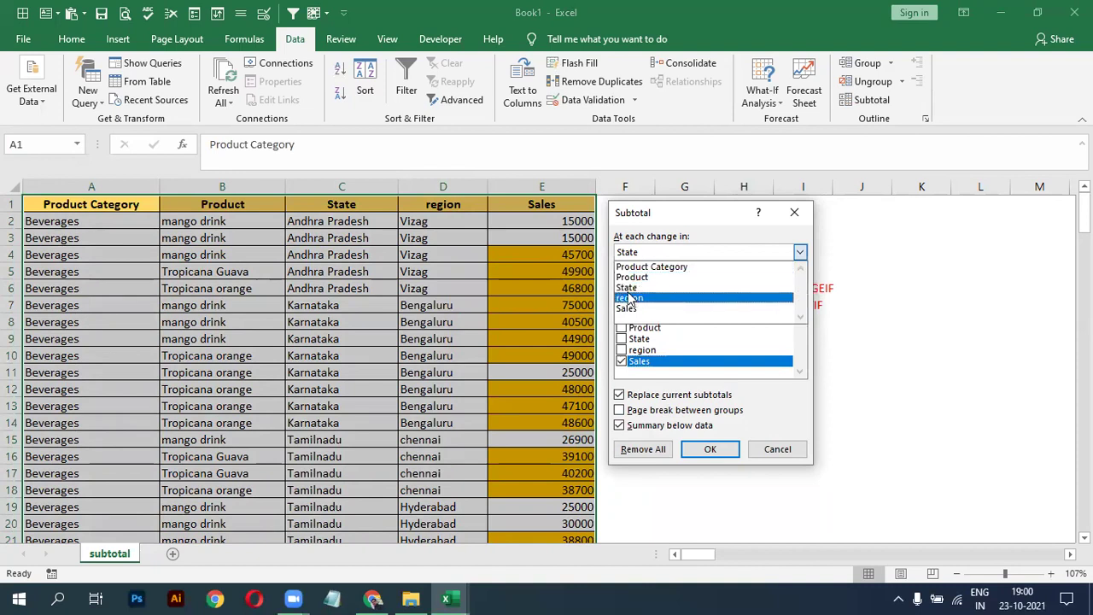
{"action": "left_click", "coordinate": [632, 298]}
{"action": "left_click", "coordinate": [706, 451]}
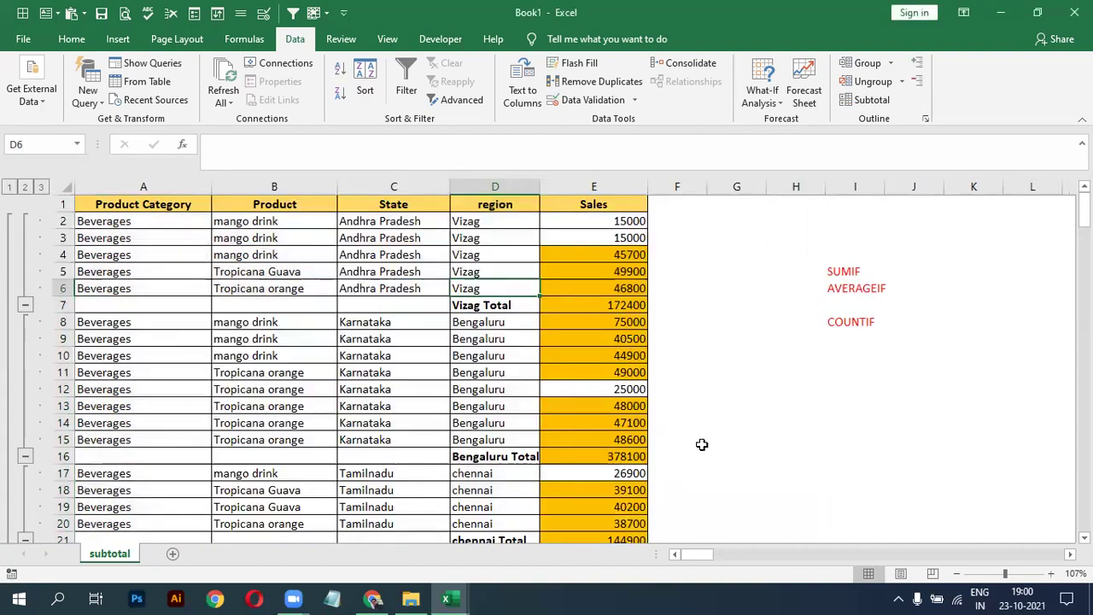
Examine the region total rows and compare them with the product category and state groupings of the records
{"action": "left_click", "coordinate": [473, 307]}
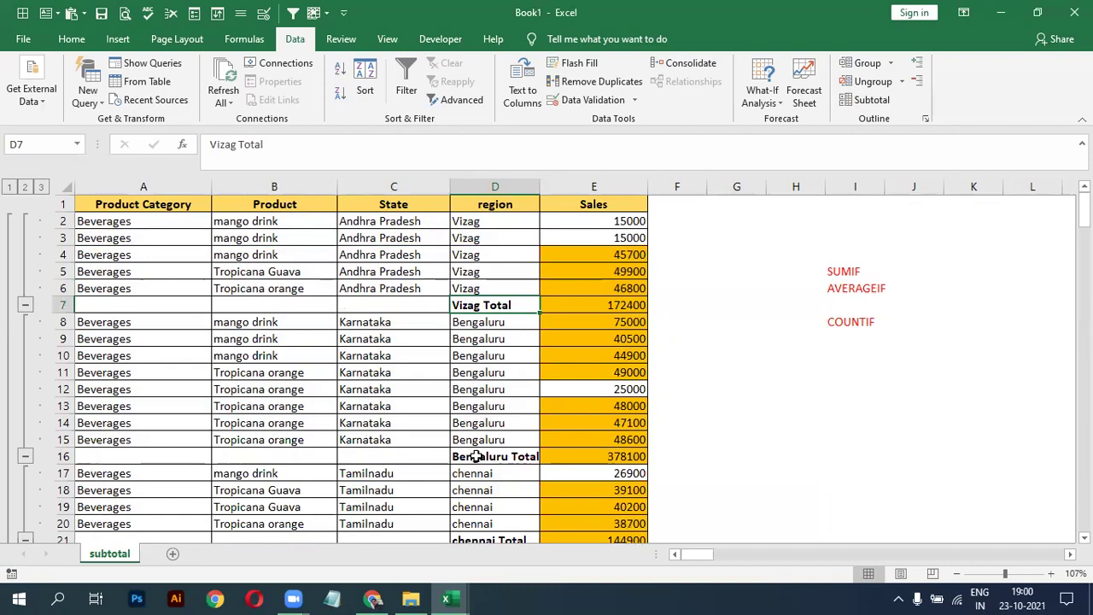
{"action": "scroll", "coordinate": [475, 456], "scroll_direction": "down", "scroll_amount": 7}
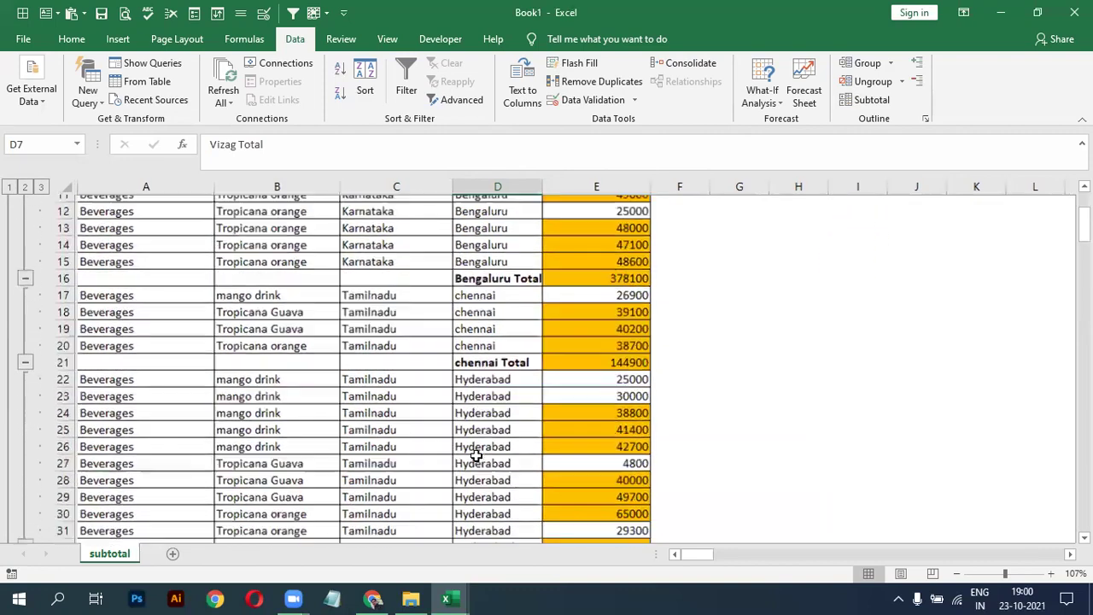
{"action": "scroll", "coordinate": [476, 457], "scroll_direction": "up", "scroll_amount": 7}
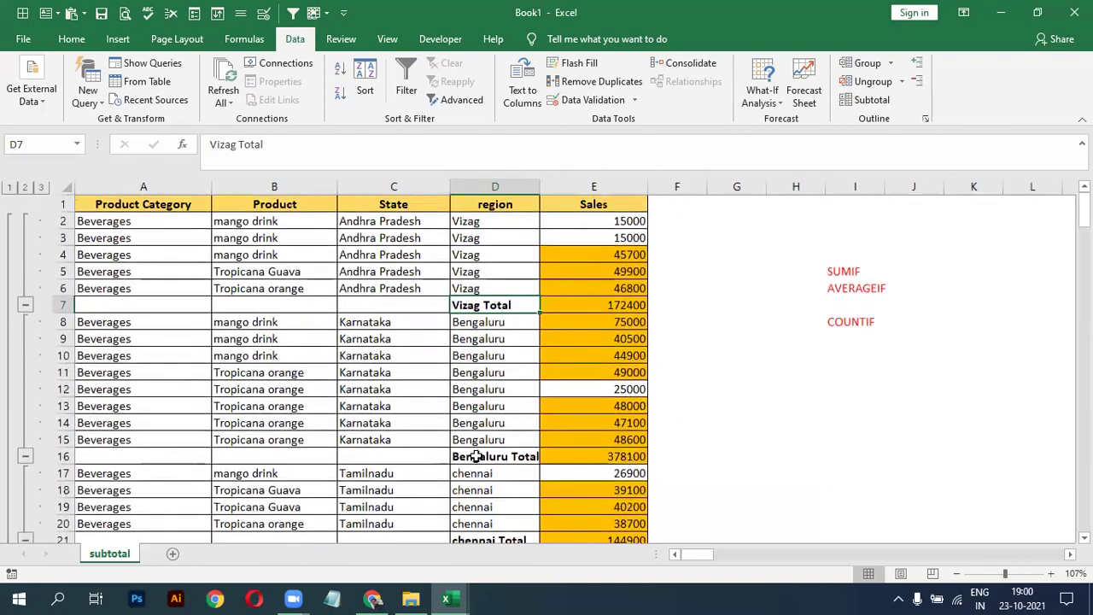
{"action": "left_click", "coordinate": [403, 258]}
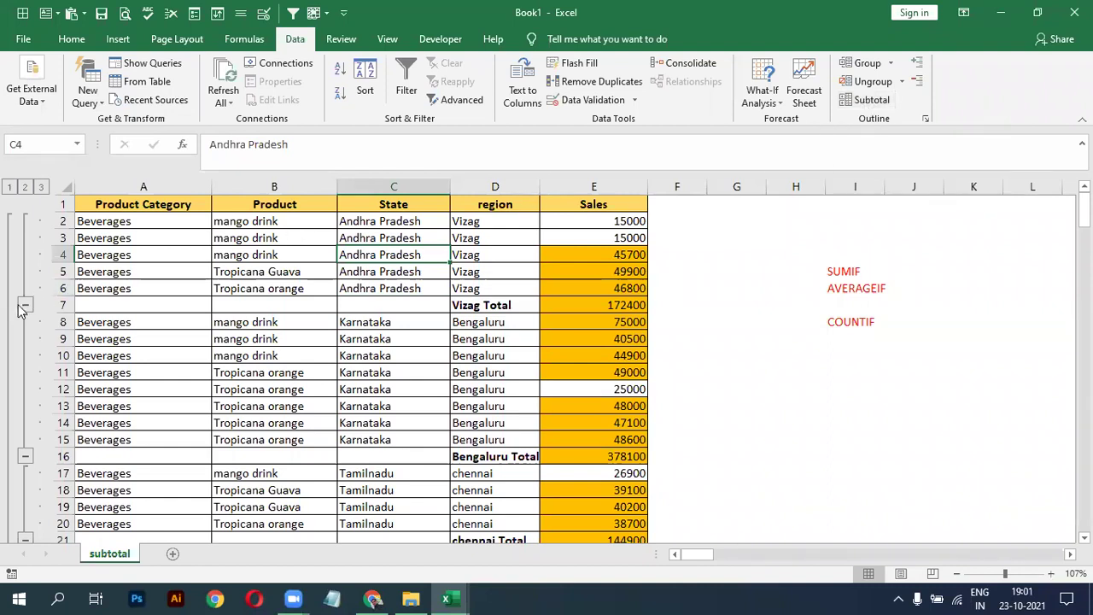
{"action": "left_click_drag", "start_coordinate": [134, 254], "coordinate": [180, 466]}
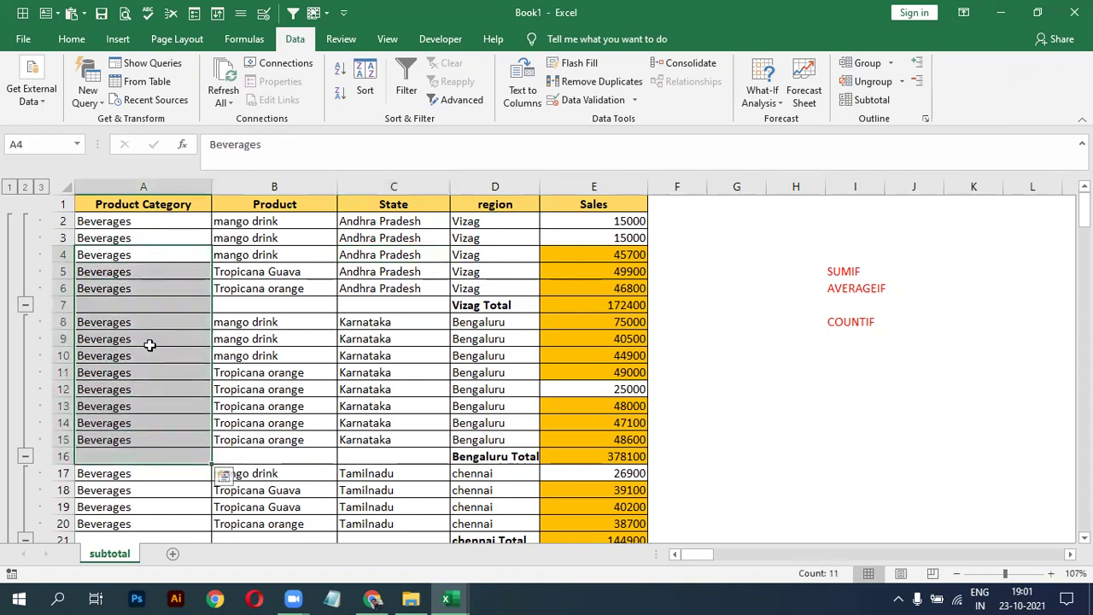
{"action": "left_click", "coordinate": [150, 344]}
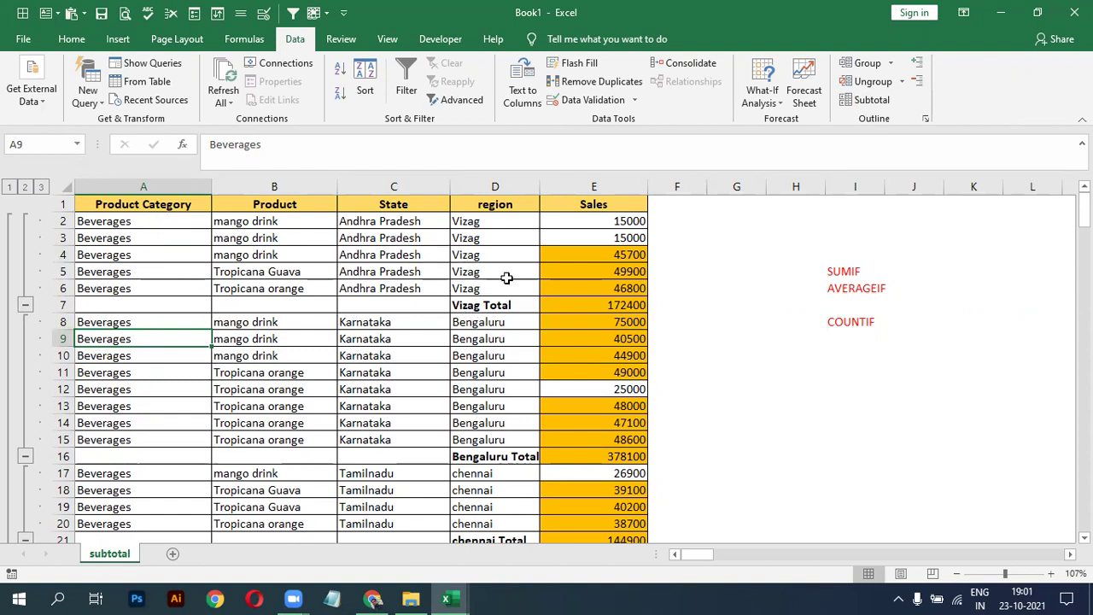
{"action": "left_click_drag", "start_coordinate": [378, 224], "coordinate": [378, 290]}
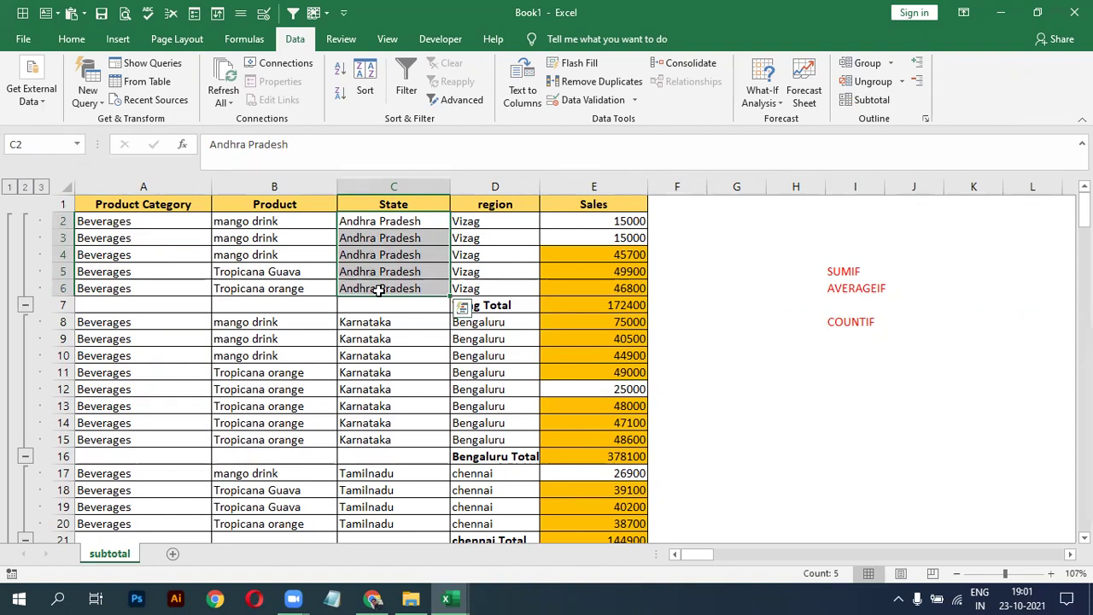
{"action": "left_click", "coordinate": [359, 318]}
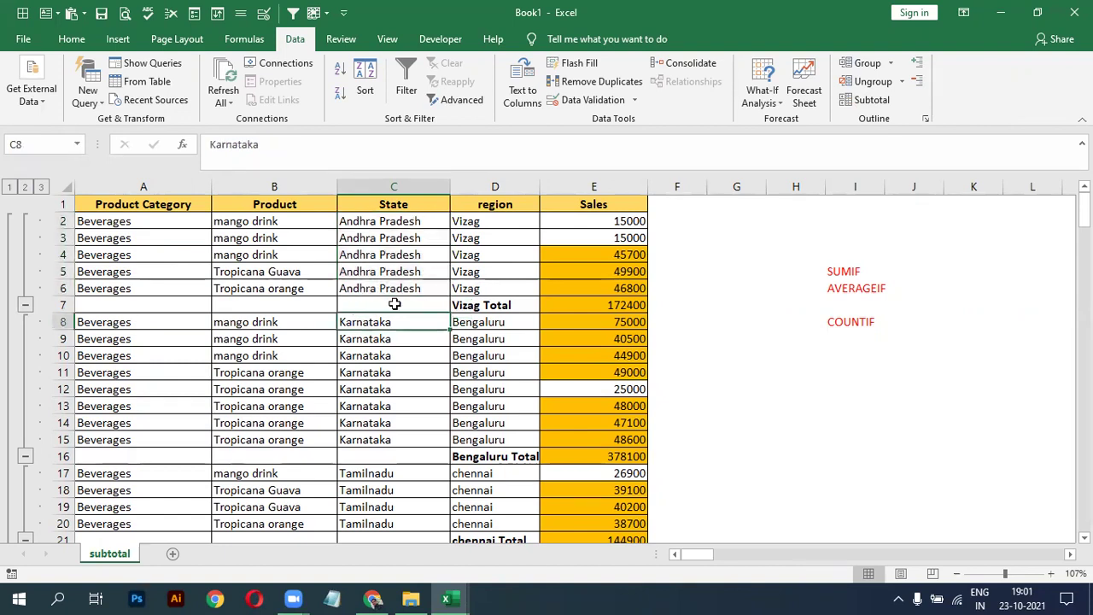
{"action": "left_click_drag", "start_coordinate": [373, 221], "coordinate": [361, 286]}
Remove all region subtotals from the sales table
{"action": "left_click", "coordinate": [362, 286]}
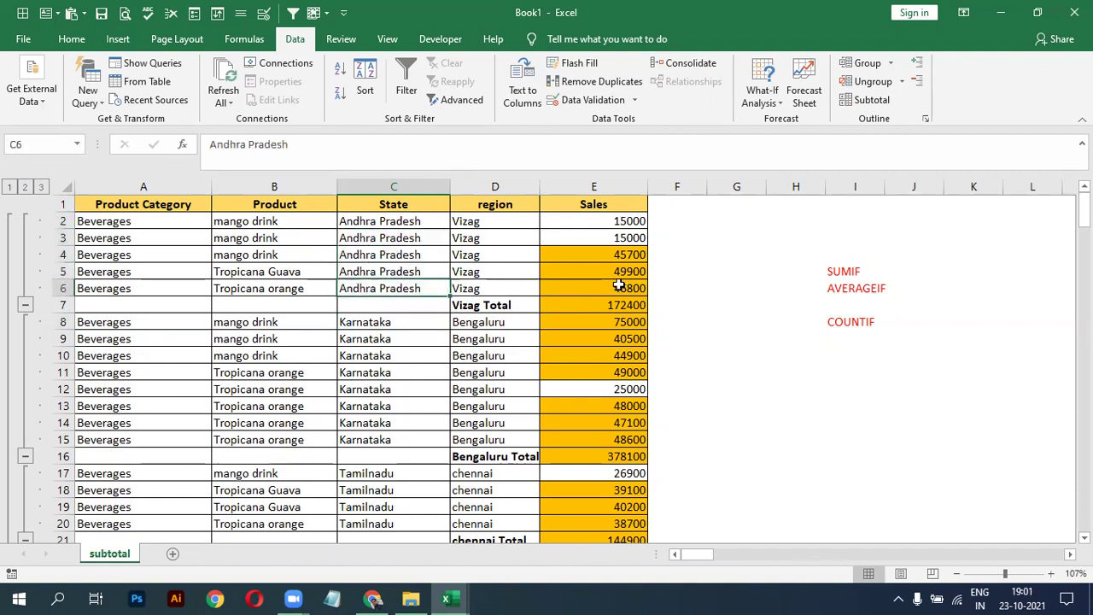
{"action": "left_click", "coordinate": [870, 102]}
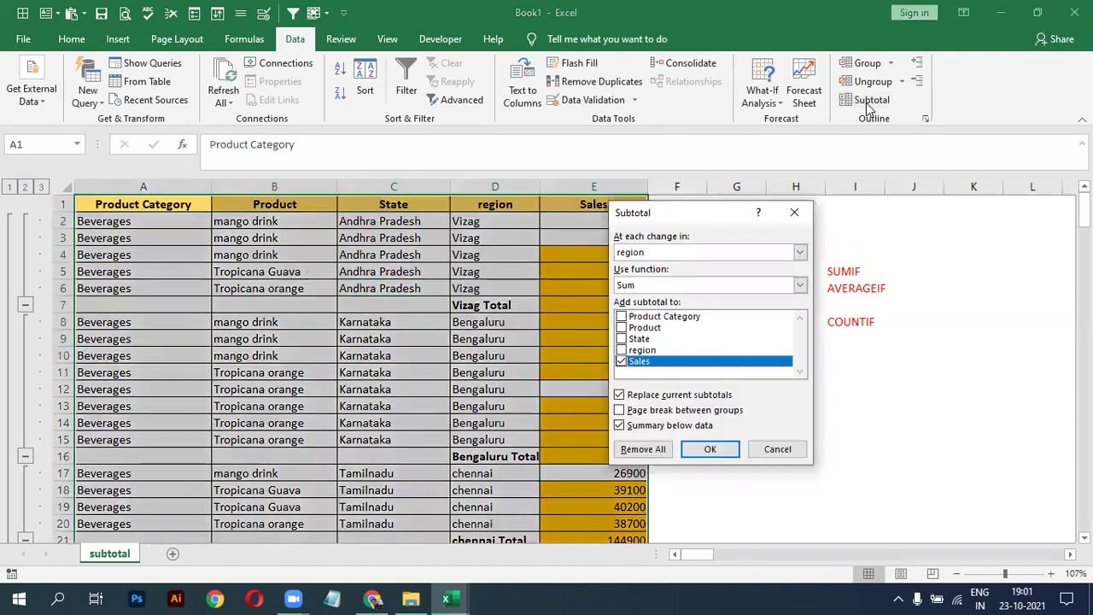
{"action": "left_click", "coordinate": [642, 449]}
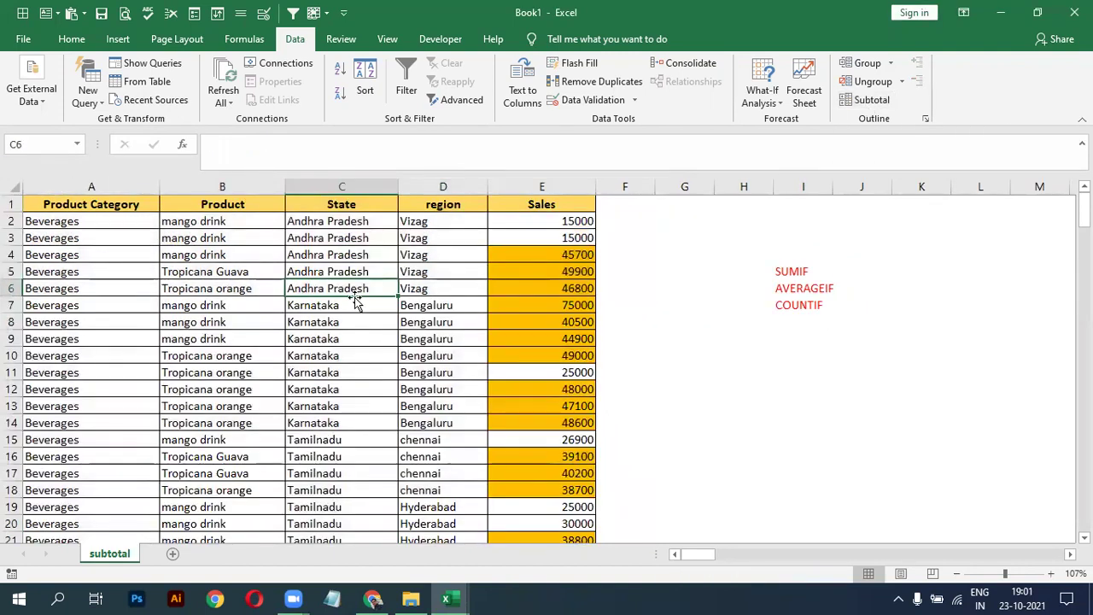
{"action": "left_click", "coordinate": [292, 340]}
{"action": "left_click", "coordinate": [331, 374]}
{"action": "left_click", "coordinate": [403, 240]}
{"action": "left_click", "coordinate": [314, 316]}
{"action": "key", "text": "ctrl+Up"}
{"action": "left_click", "coordinate": [176, 291]}
{"action": "left_click", "coordinate": [392, 310]}
{"action": "left_click", "coordinate": [272, 267]}
{"action": "left_click", "coordinate": [156, 268]}
{"action": "left_click", "coordinate": [275, 275]}
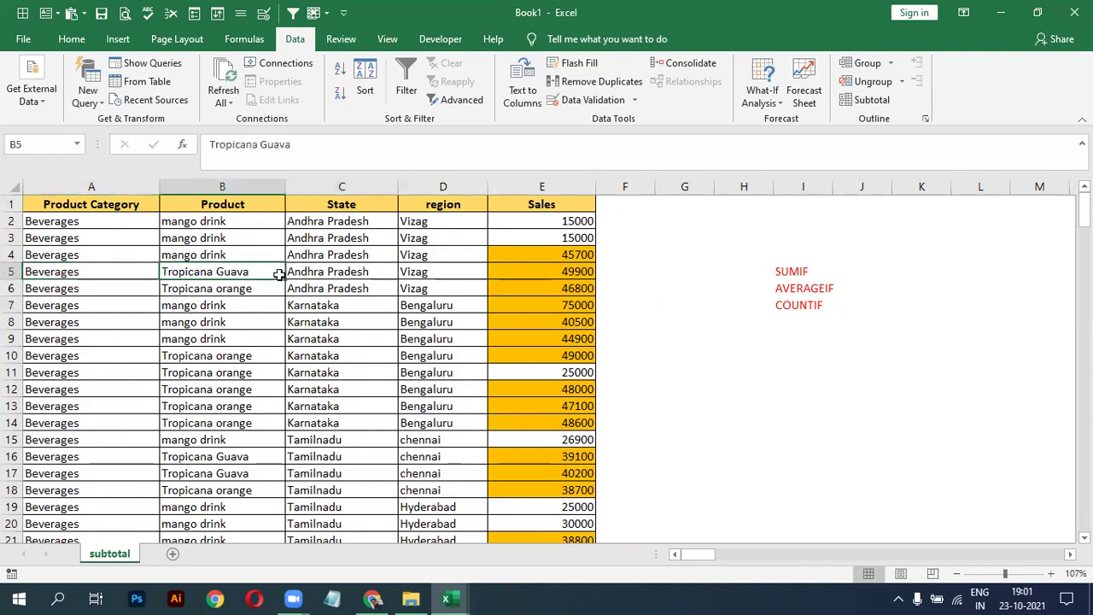
{"action": "left_click", "coordinate": [73, 41]}
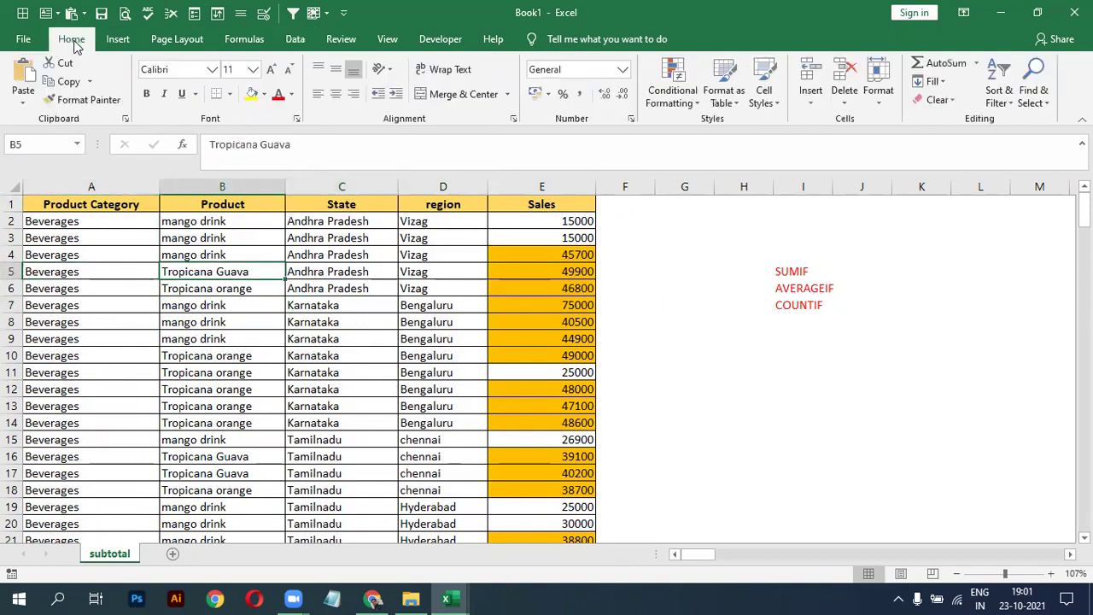
{"action": "left_click", "coordinate": [401, 270]}
{"action": "left_click", "coordinate": [365, 287]}
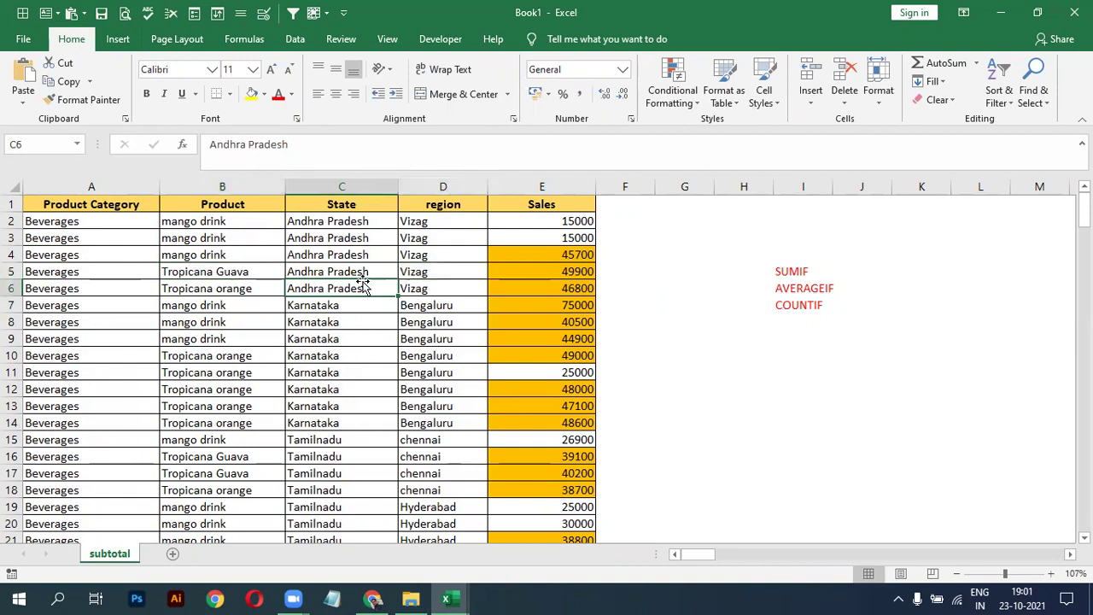
Insert Sum subtotals of Sales for each region again, keeping the summary below the data
{"action": "left_click", "coordinate": [356, 322]}
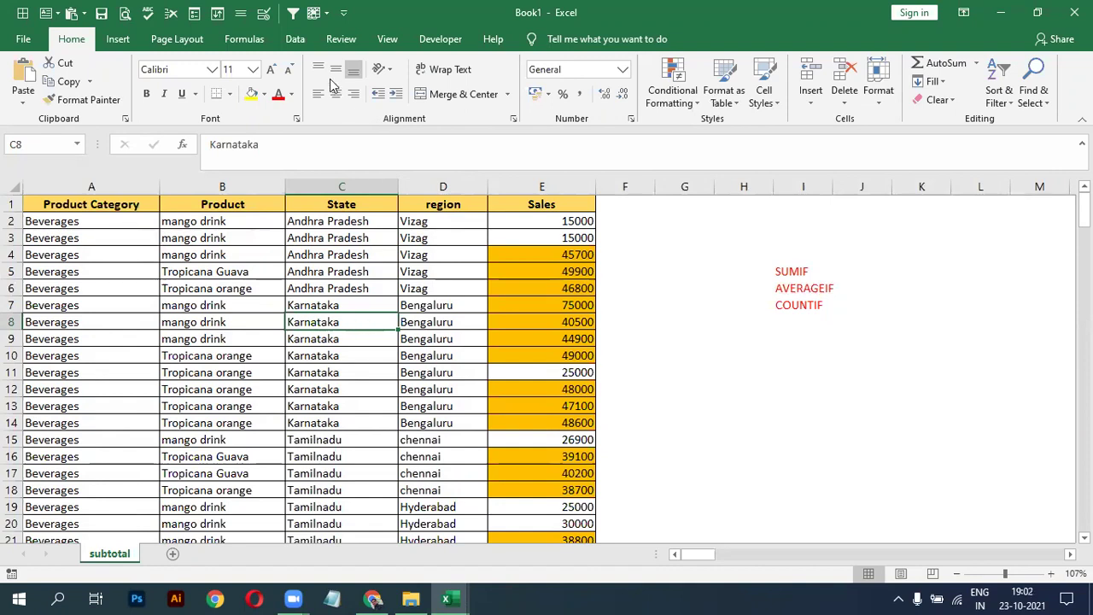
{"action": "left_click", "coordinate": [295, 39]}
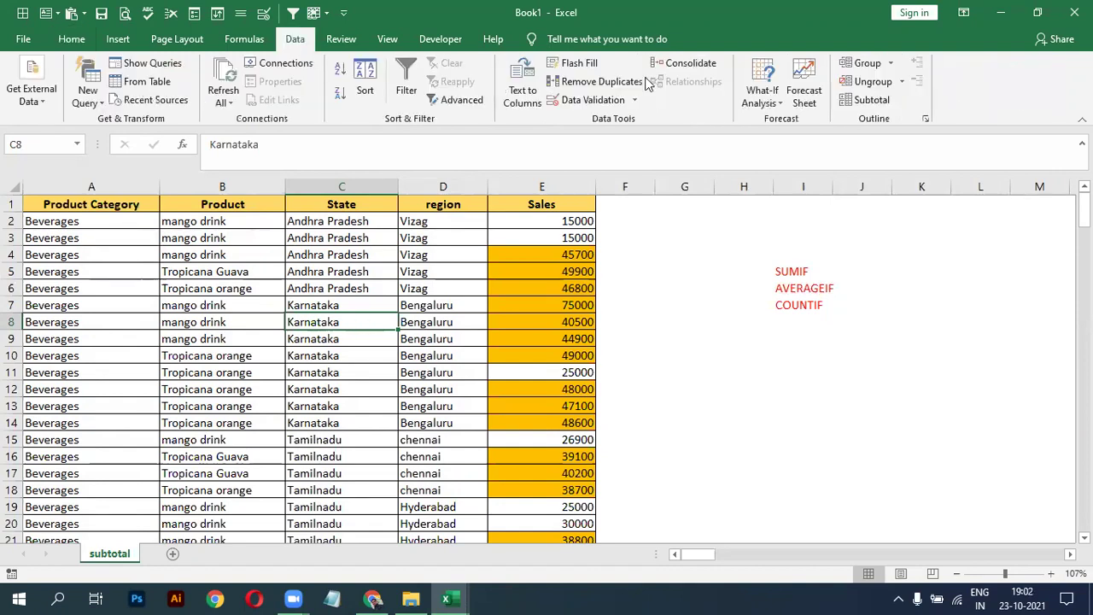
{"action": "left_click", "coordinate": [871, 100]}
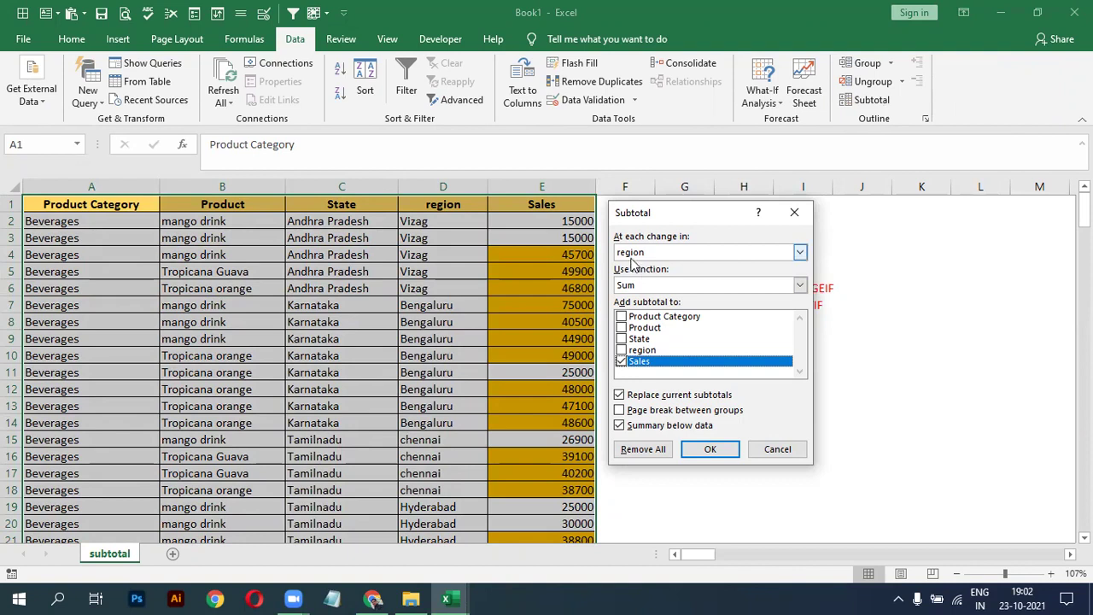
{"action": "left_click", "coordinate": [706, 452]}
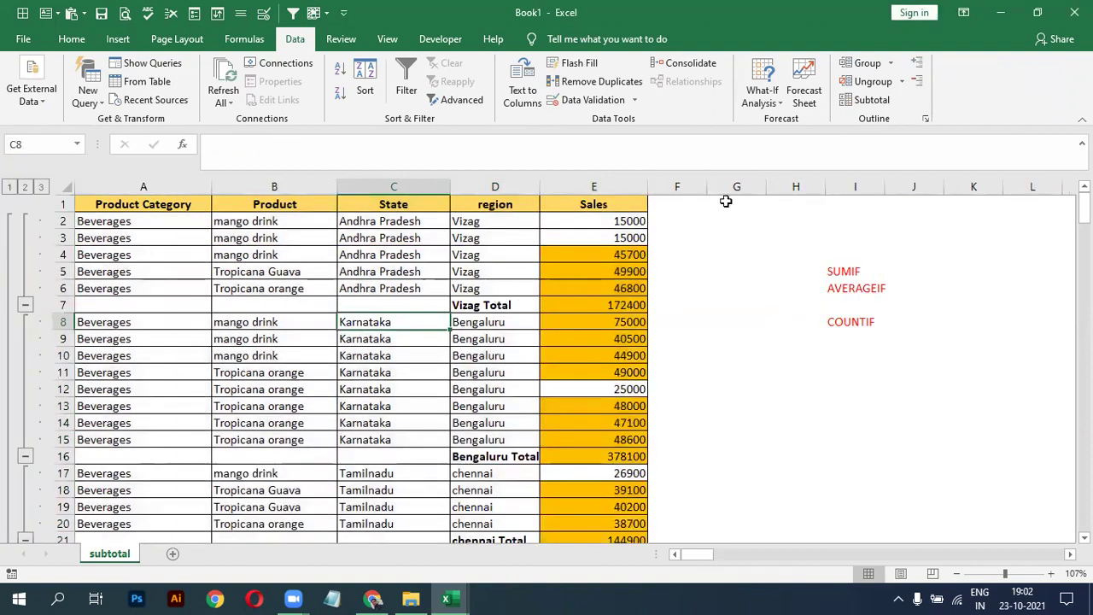
Replace the region subtotals with Count subtotals of Sales at each change in region
{"action": "left_click", "coordinate": [851, 99]}
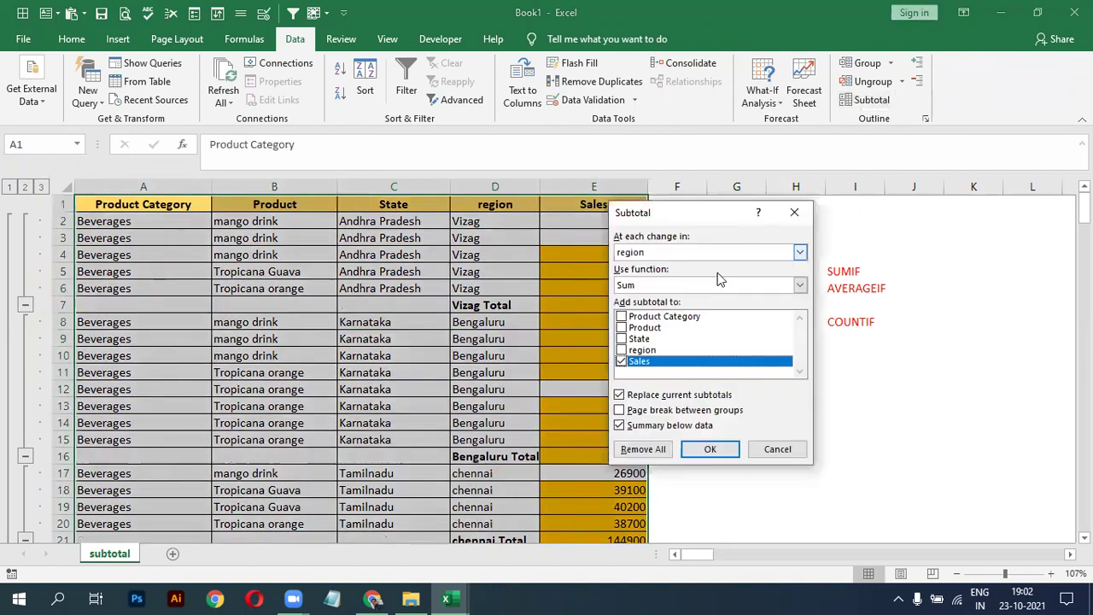
{"action": "left_click", "coordinate": [657, 285]}
{"action": "left_click", "coordinate": [632, 309]}
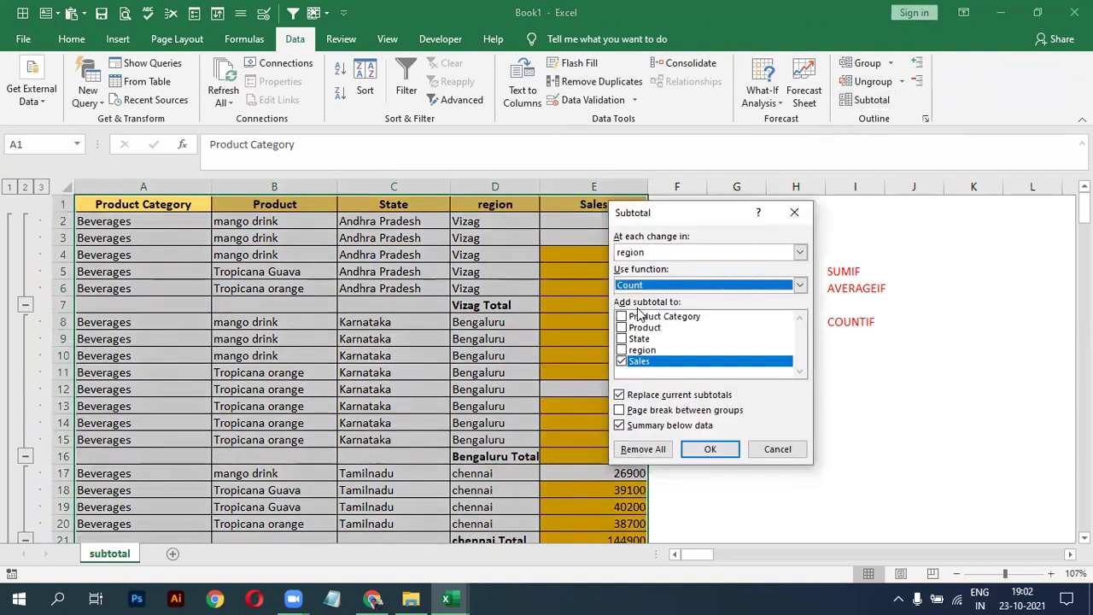
{"action": "left_click", "coordinate": [692, 447]}
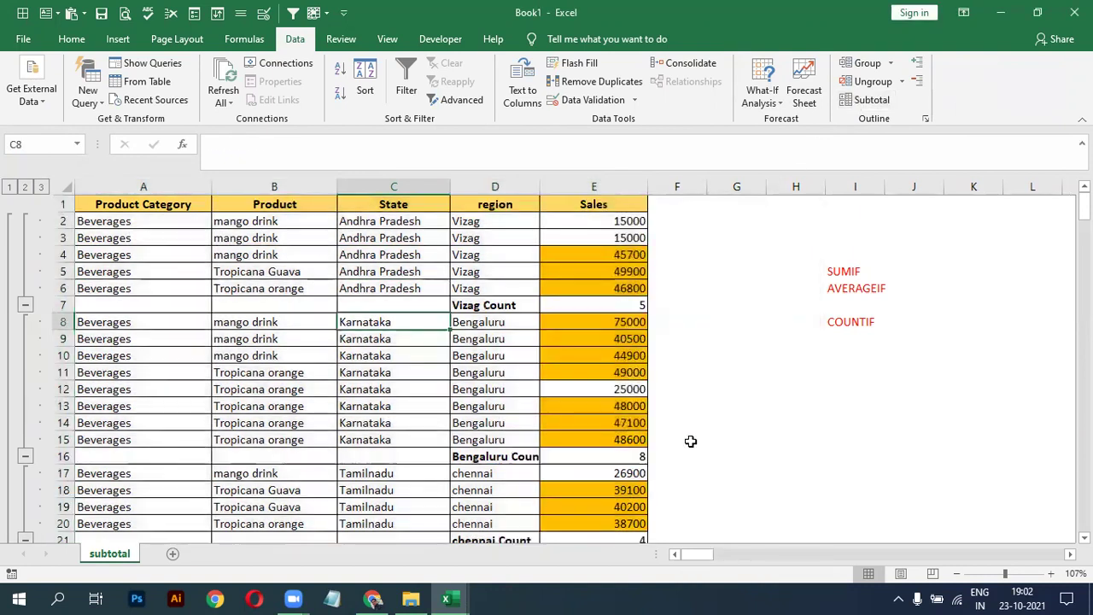
Inspect the Sales count formulas in the Vizag and Bengaluru rows and review the region counts further down the table
{"action": "left_click", "coordinate": [623, 307]}
{"action": "left_click", "coordinate": [625, 457]}
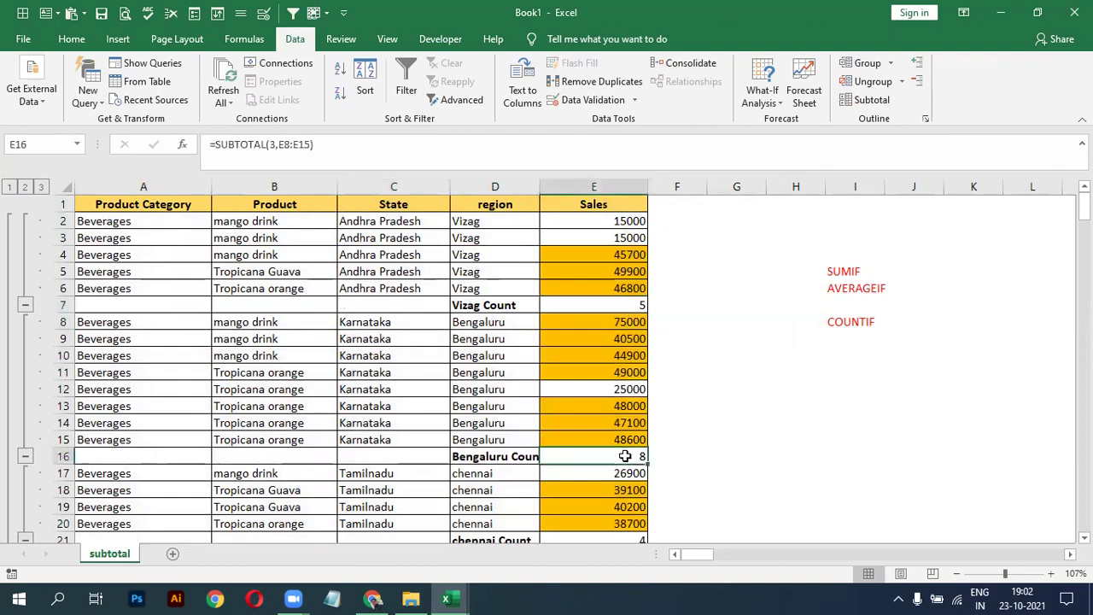
{"action": "scroll", "coordinate": [625, 456], "scroll_direction": "down", "scroll_amount": 6}
{"action": "scroll", "coordinate": [625, 456], "scroll_direction": "down", "scroll_amount": 1}
{"action": "scroll", "coordinate": [625, 456], "scroll_direction": "down", "scroll_amount": 1}
{"action": "scroll", "coordinate": [626, 456], "scroll_direction": "up", "scroll_amount": 9}
Switch the region subtotals of Sales to the Average function, replacing the current ones
{"action": "left_click", "coordinate": [506, 355]}
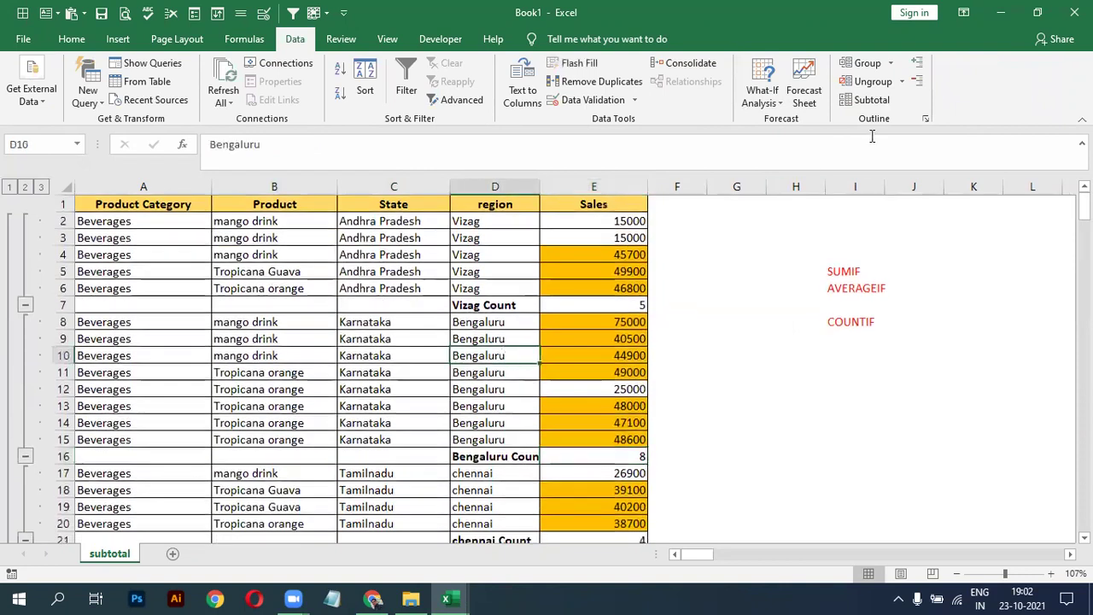
{"action": "left_click", "coordinate": [869, 100]}
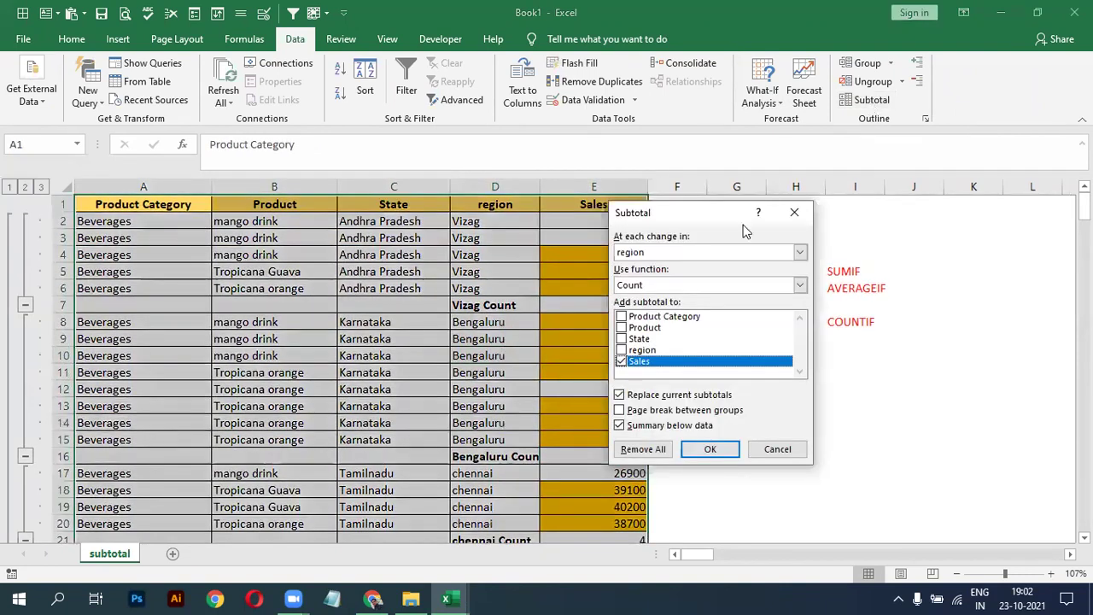
{"action": "left_click", "coordinate": [636, 285]}
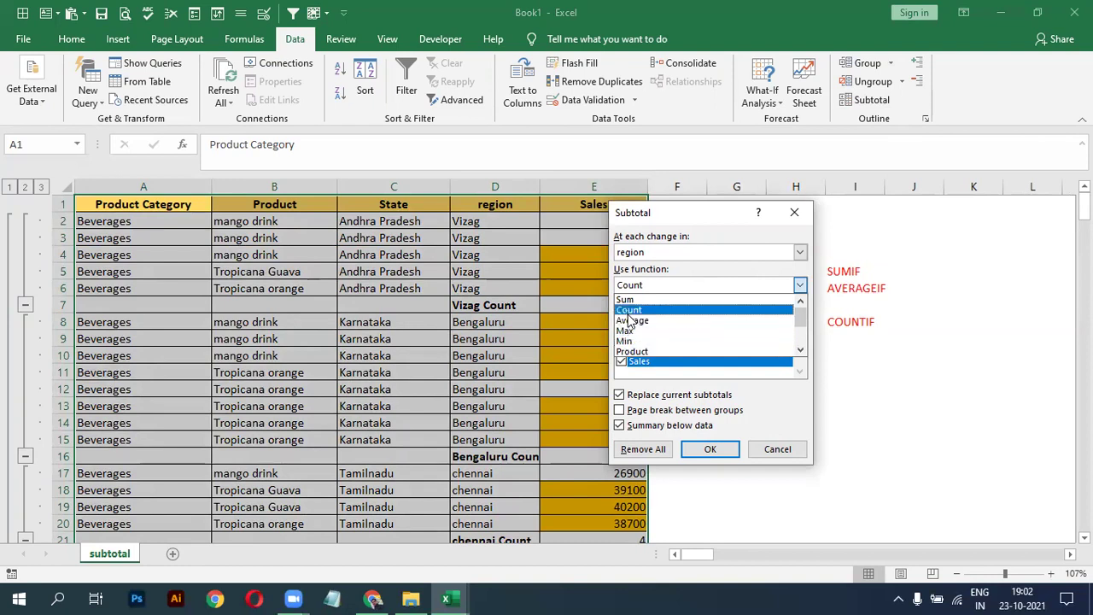
{"action": "left_click", "coordinate": [632, 322]}
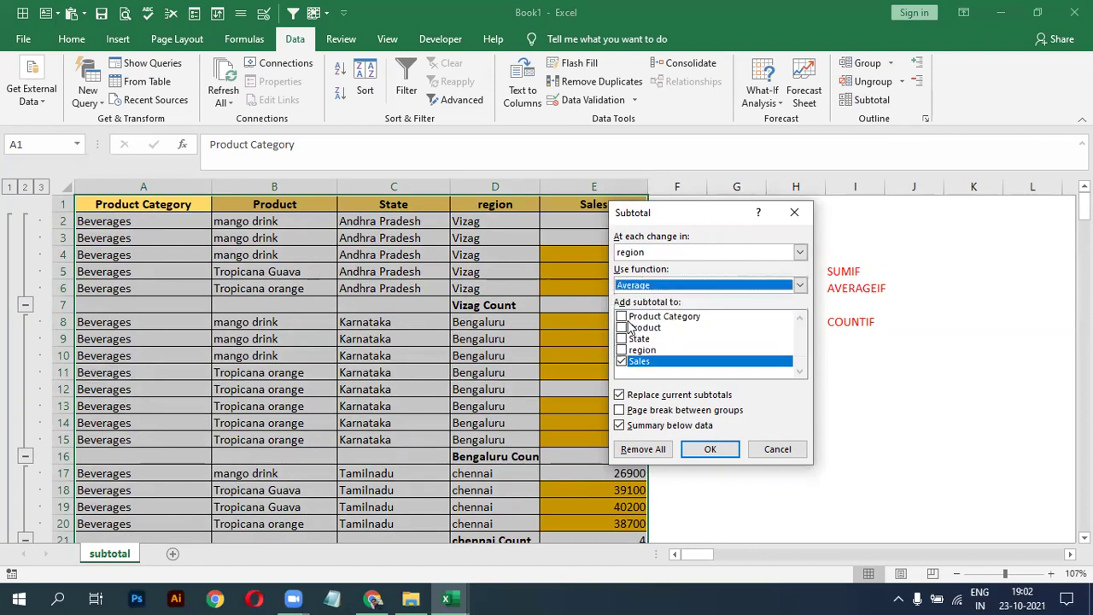
{"action": "left_click", "coordinate": [709, 448]}
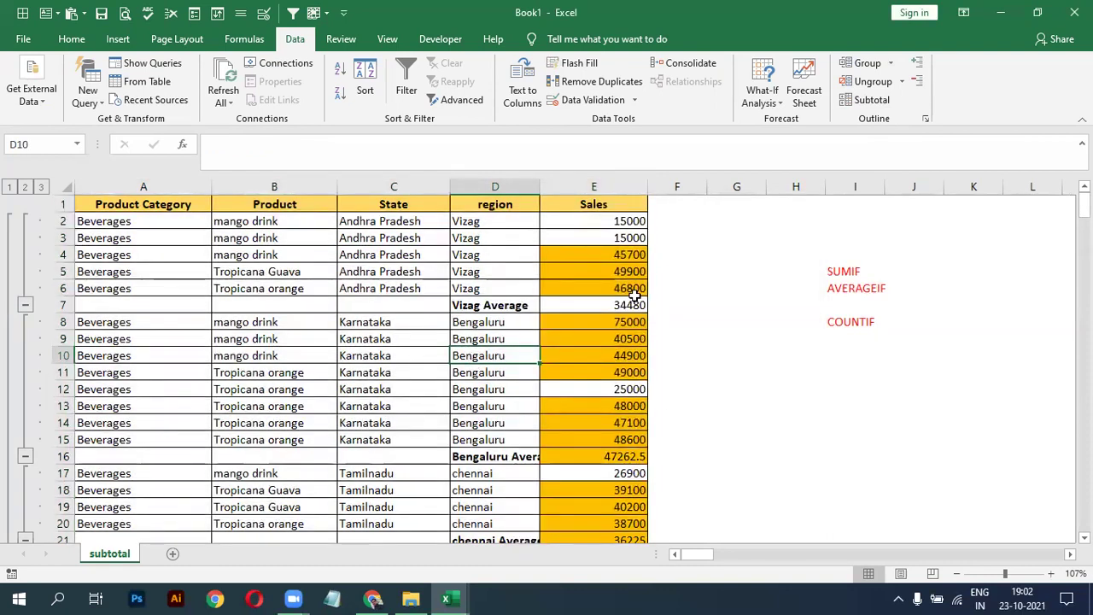
Change the subtotal function for Sales back to Sum at each change in region
{"action": "left_click", "coordinate": [864, 102]}
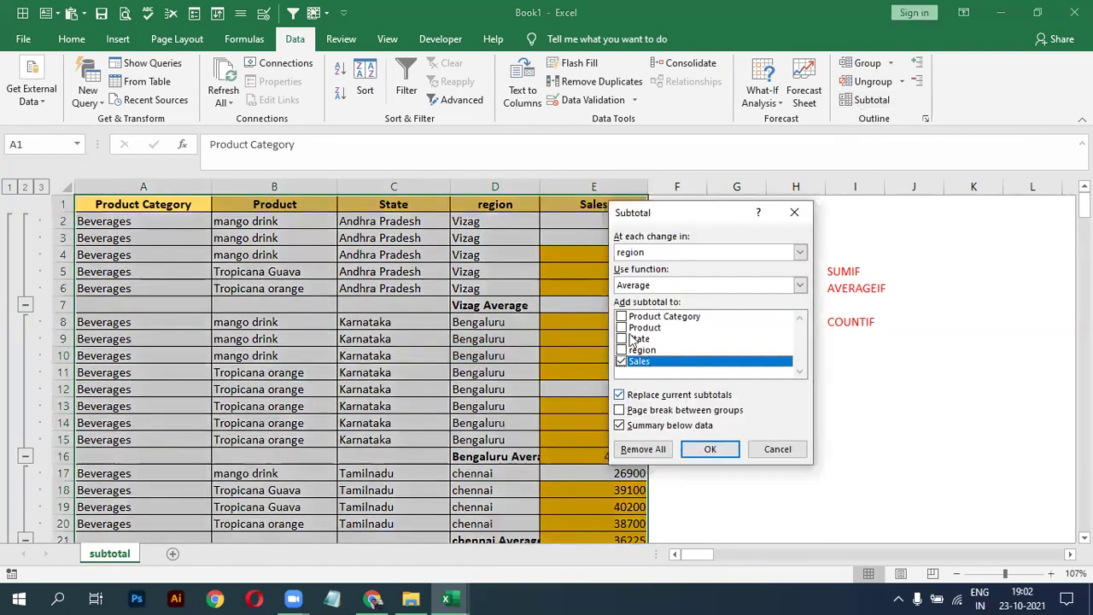
{"action": "left_click", "coordinate": [799, 285]}
{"action": "mouse_move", "coordinate": [802, 317]}
{"action": "left_mouse_down"}
{"action": "mouse_move", "coordinate": [810, 362]}
{"action": "mouse_move", "coordinate": [802, 313]}
{"action": "left_mouse_up"}
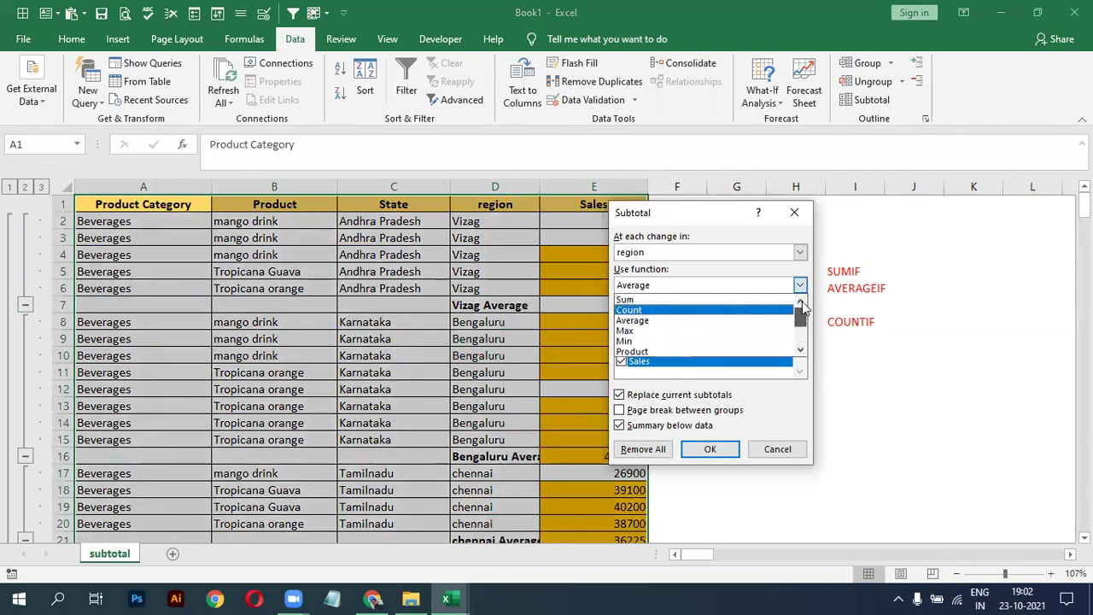
{"action": "left_click", "coordinate": [626, 301]}
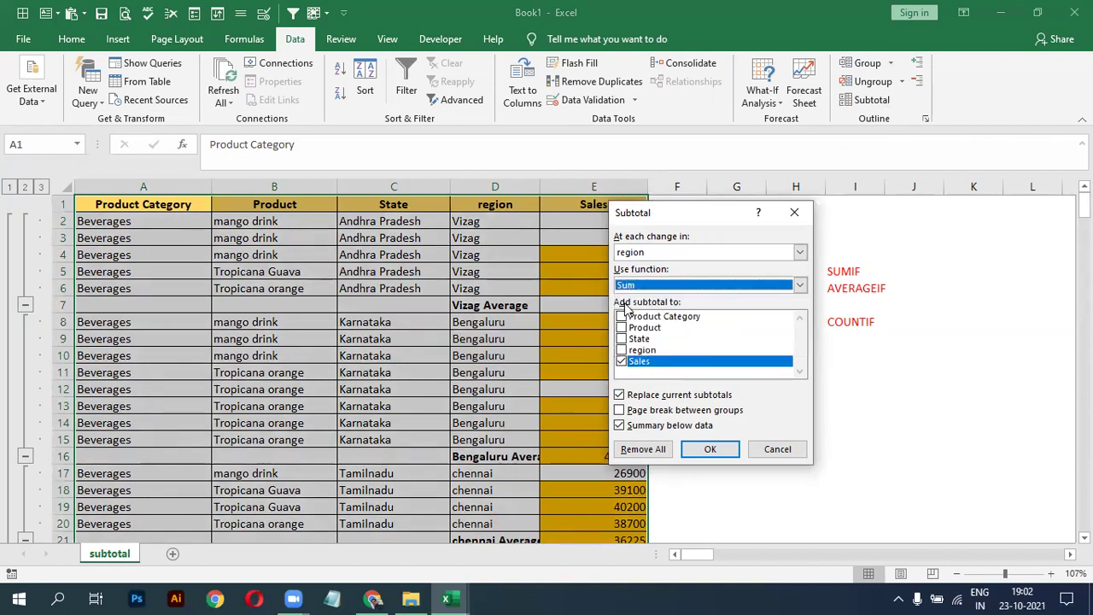
{"action": "left_click", "coordinate": [713, 451]}
Remove all subtotals from the sales table to restore the plain list of records
{"action": "left_click", "coordinate": [434, 322]}
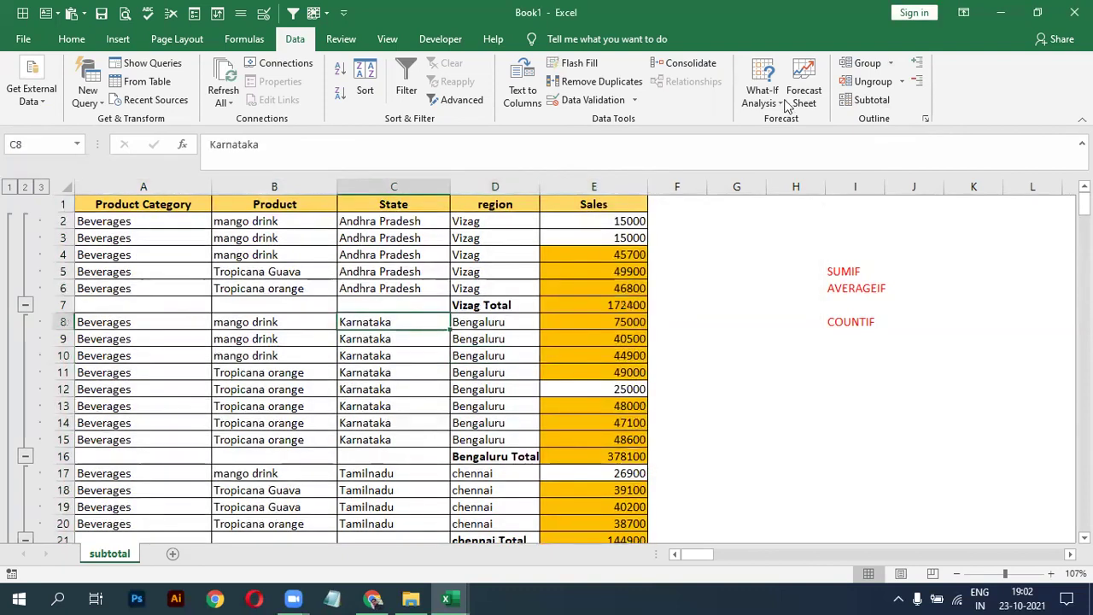
{"action": "left_click", "coordinate": [862, 100]}
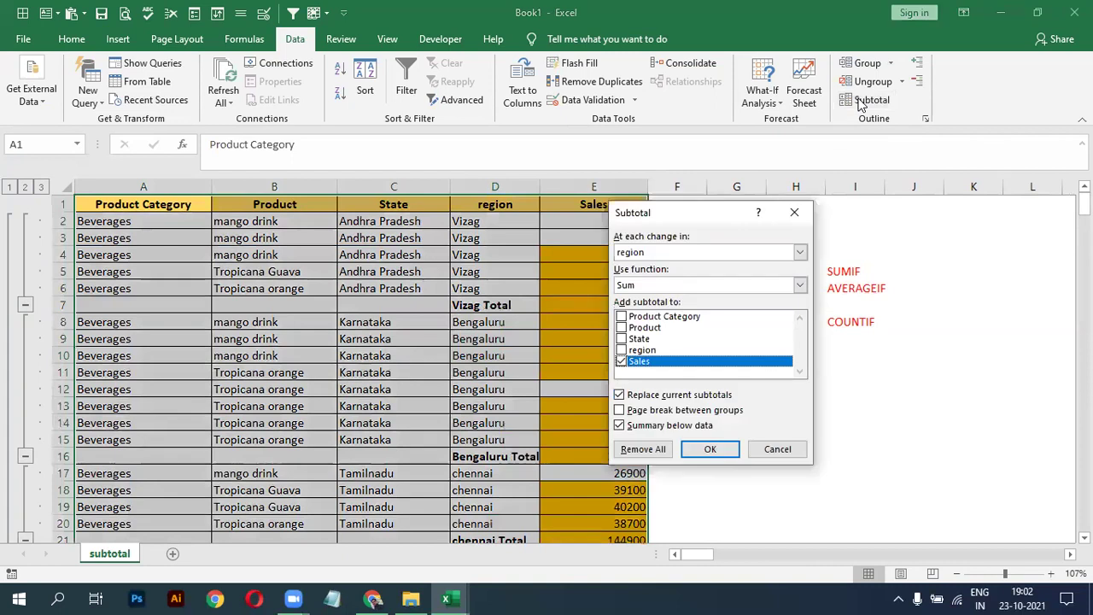
{"action": "left_click", "coordinate": [641, 453]}
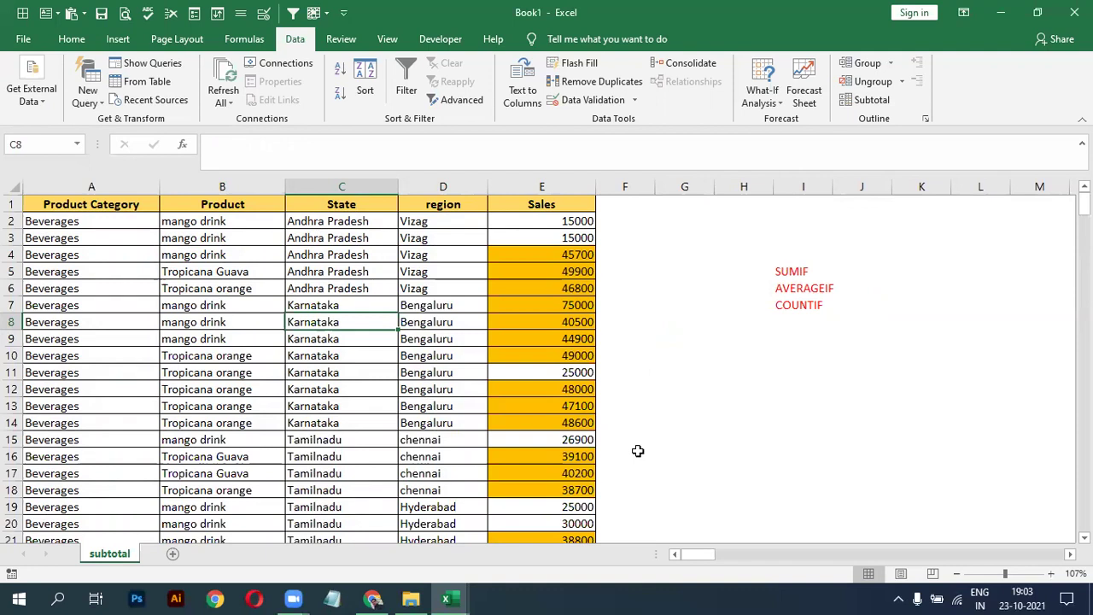
{"action": "left_click", "coordinate": [313, 308]}
{"action": "left_click_drag", "start_coordinate": [557, 422], "coordinate": [556, 407]}
{"action": "left_click", "coordinate": [336, 343]}
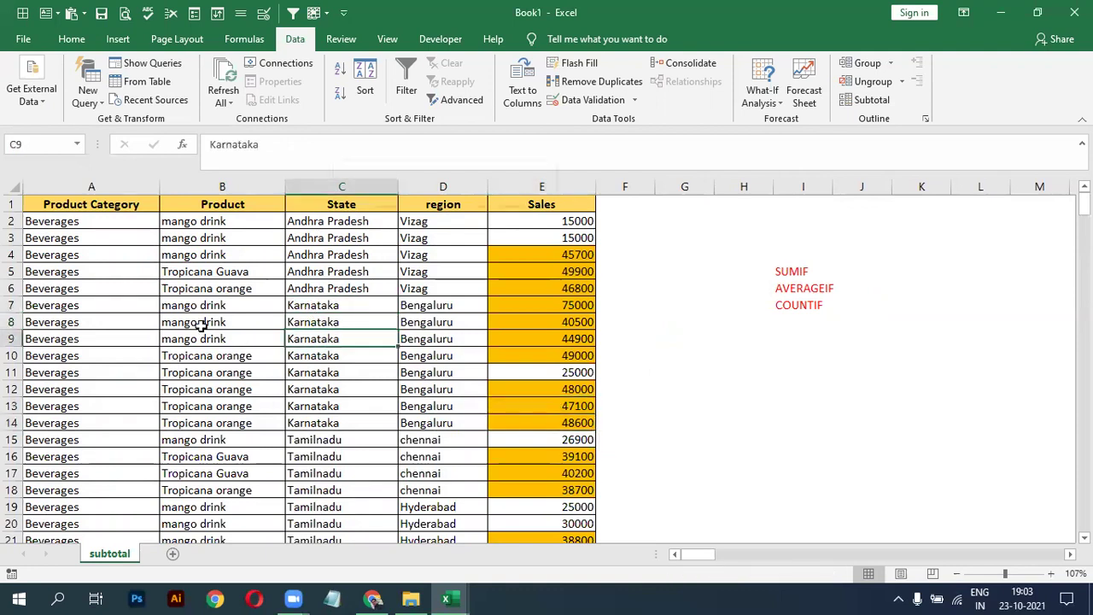
{"action": "left_click", "coordinate": [321, 263]}
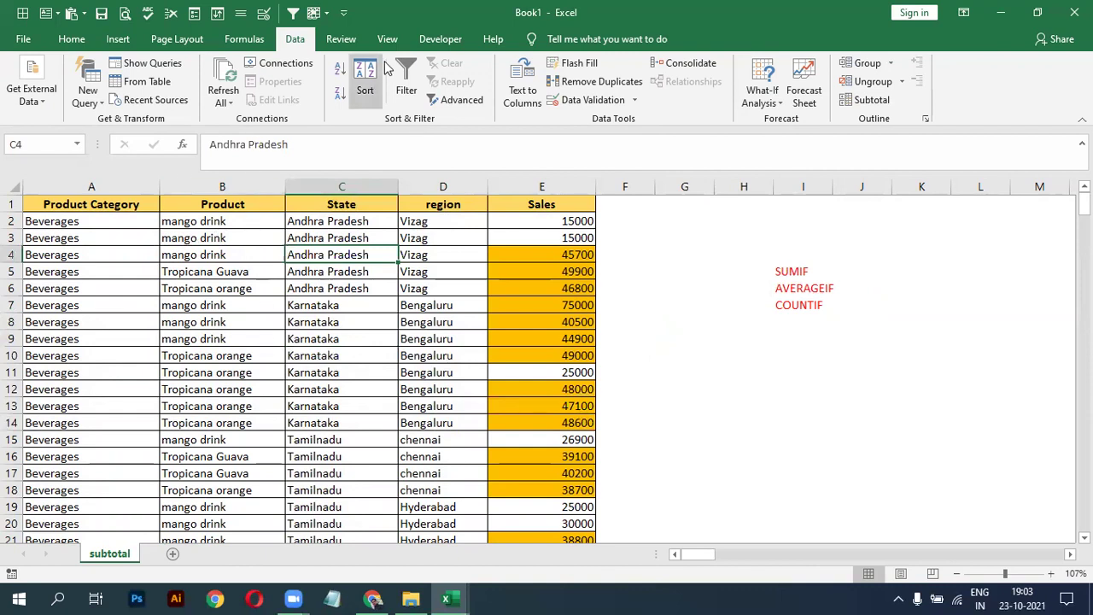
{"action": "left_click", "coordinate": [247, 268]}
{"action": "left_click", "coordinate": [352, 251]}
{"action": "left_click", "coordinate": [268, 369]}
{"action": "left_click", "coordinate": [409, 363]}
{"action": "left_click", "coordinate": [322, 308]}
{"action": "left_click", "coordinate": [463, 318]}
{"action": "left_click", "coordinate": [408, 340]}
{"action": "left_click", "coordinate": [299, 296]}
{"action": "left_click", "coordinate": [318, 357]}
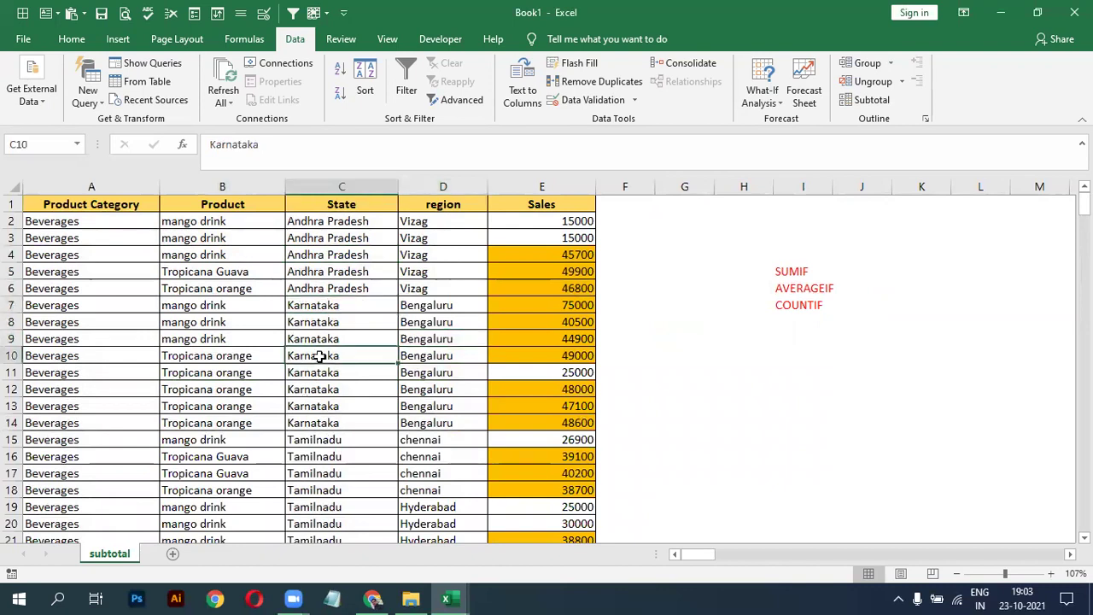
{"action": "left_click", "coordinate": [431, 335]}
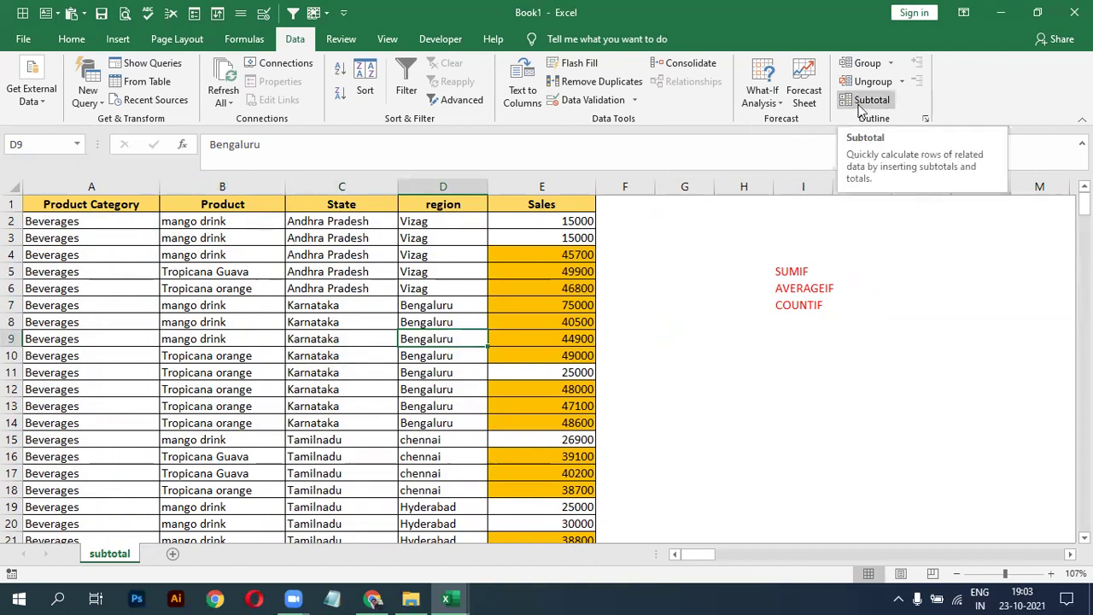
Enter the label SUBTOTAL in cell I2 above the listed conditional functions
{"action": "left_click", "coordinate": [777, 220]}
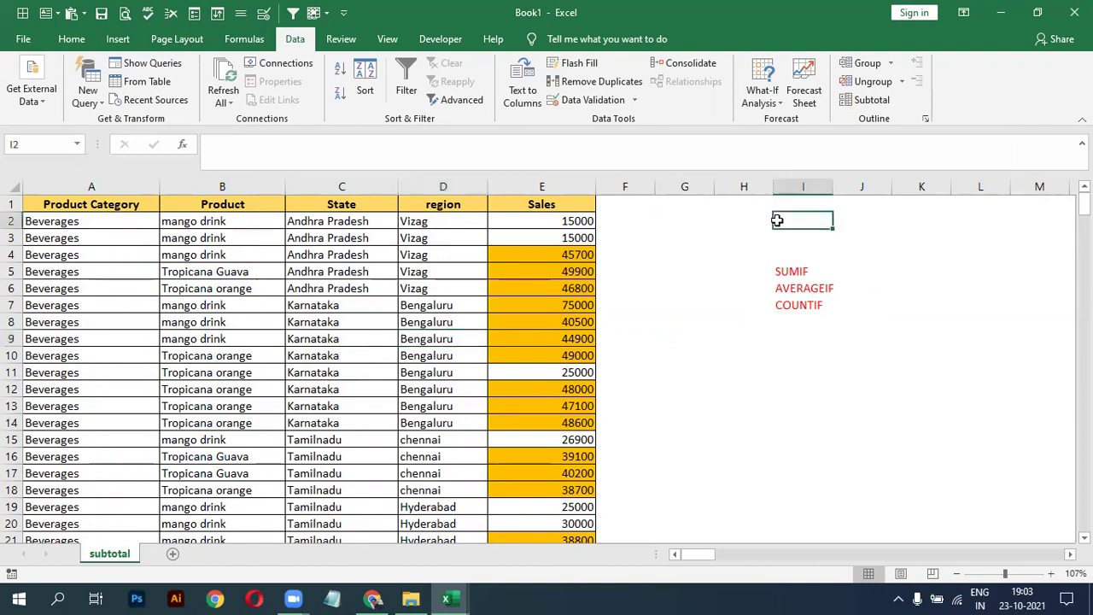
{"action": "type", "text": "SUBTOT"}
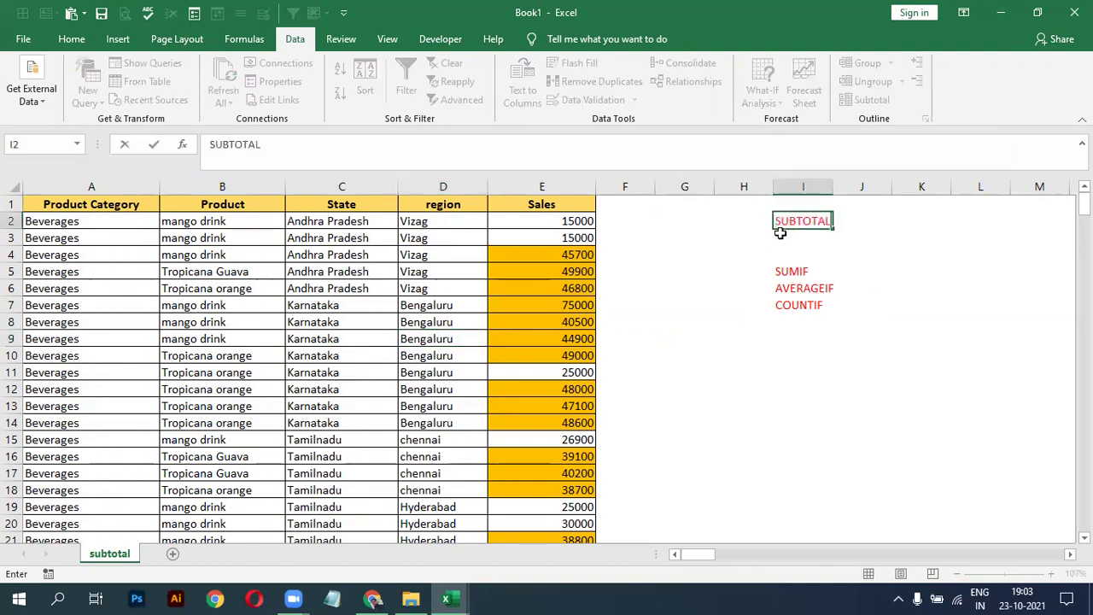
{"action": "type", "text": "AL"}
{"action": "key", "text": "Return"}
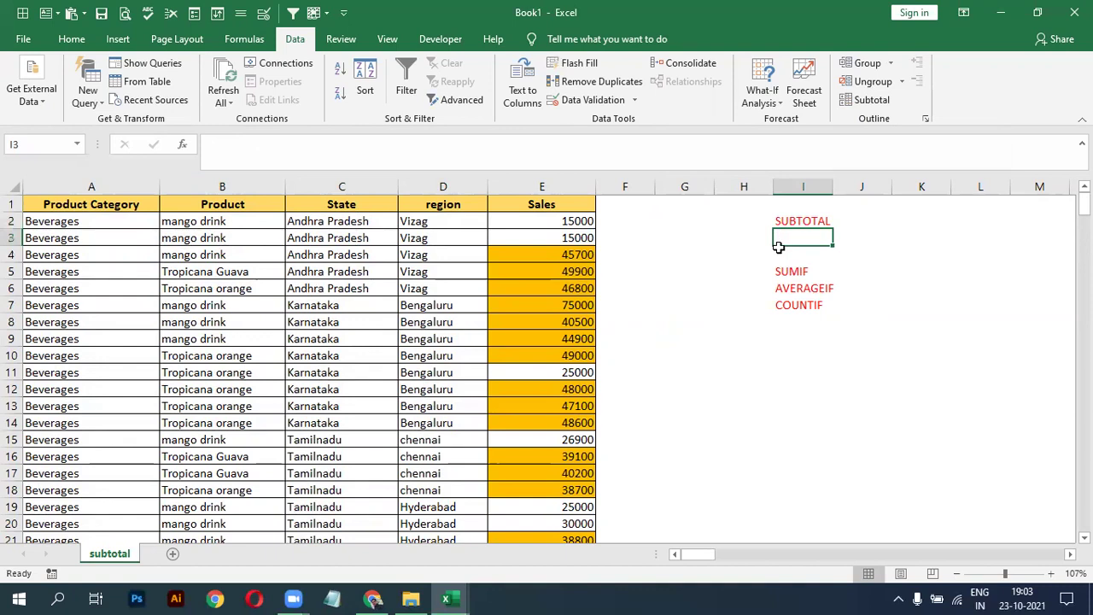
Enter =SUBTOTAL(3,C2:C153) in cell I1 to count the State entries with the COUNTA option
{"action": "left_click", "coordinate": [786, 197]}
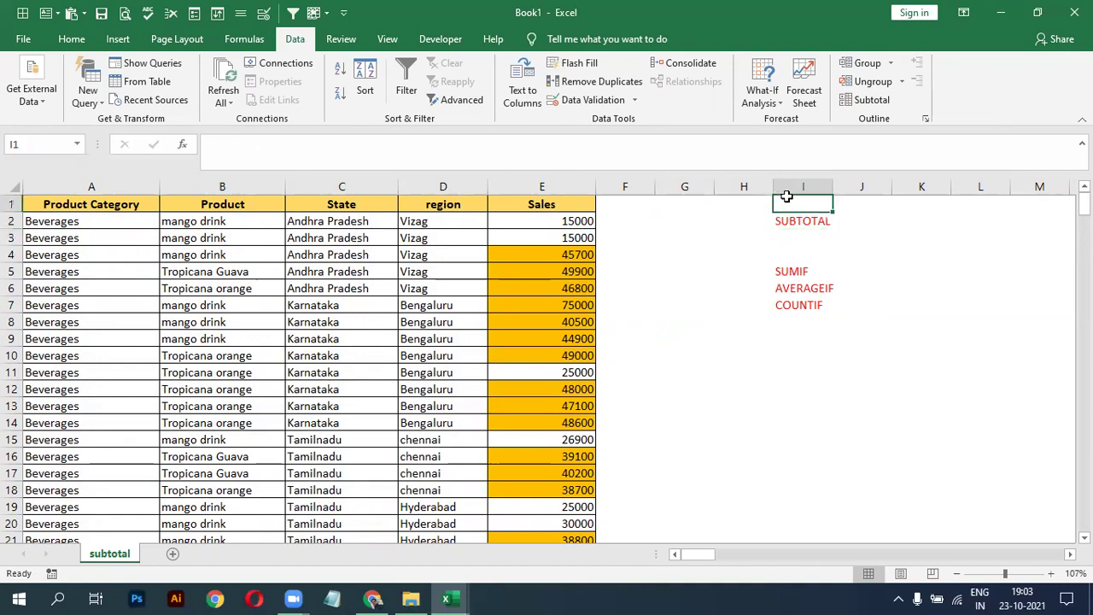
{"action": "type", "text": "=SU"}
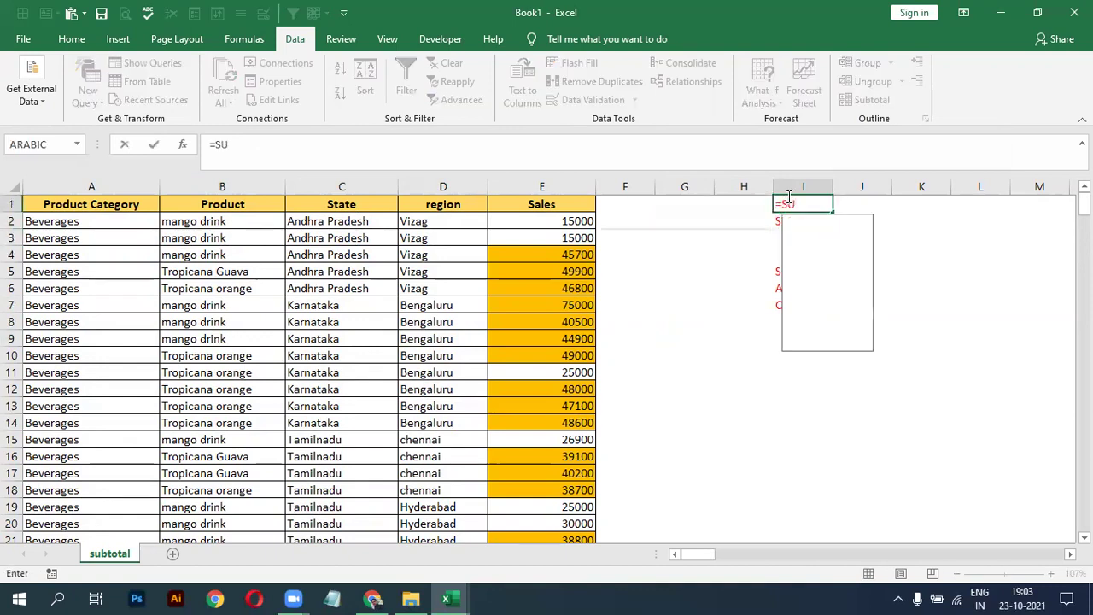
{"action": "type", "text": "B"}
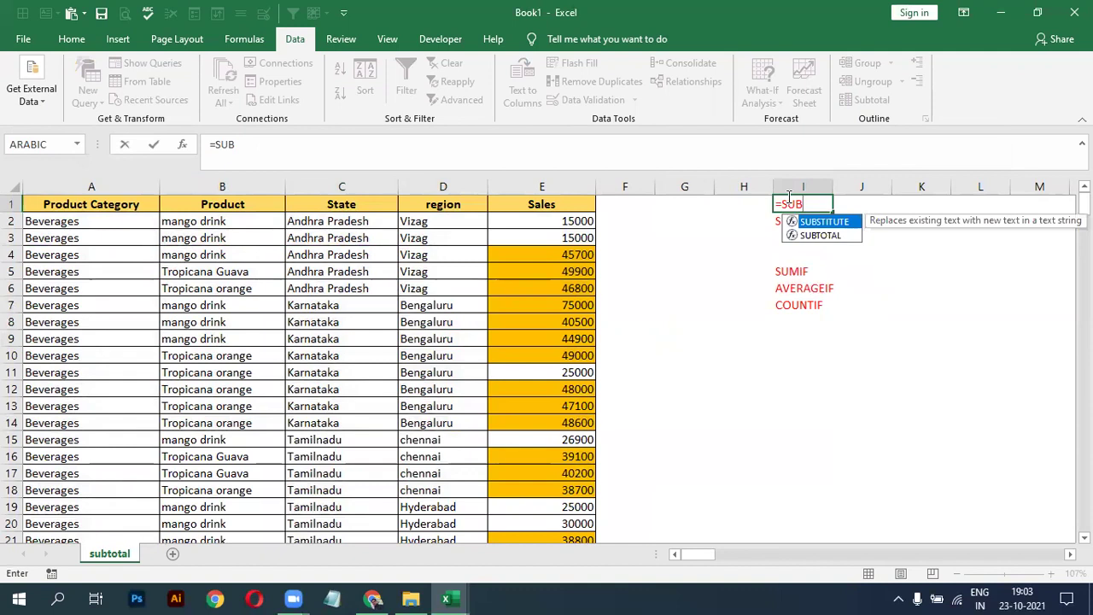
{"action": "key", "text": "Down"}
{"action": "key", "text": "Tab"}
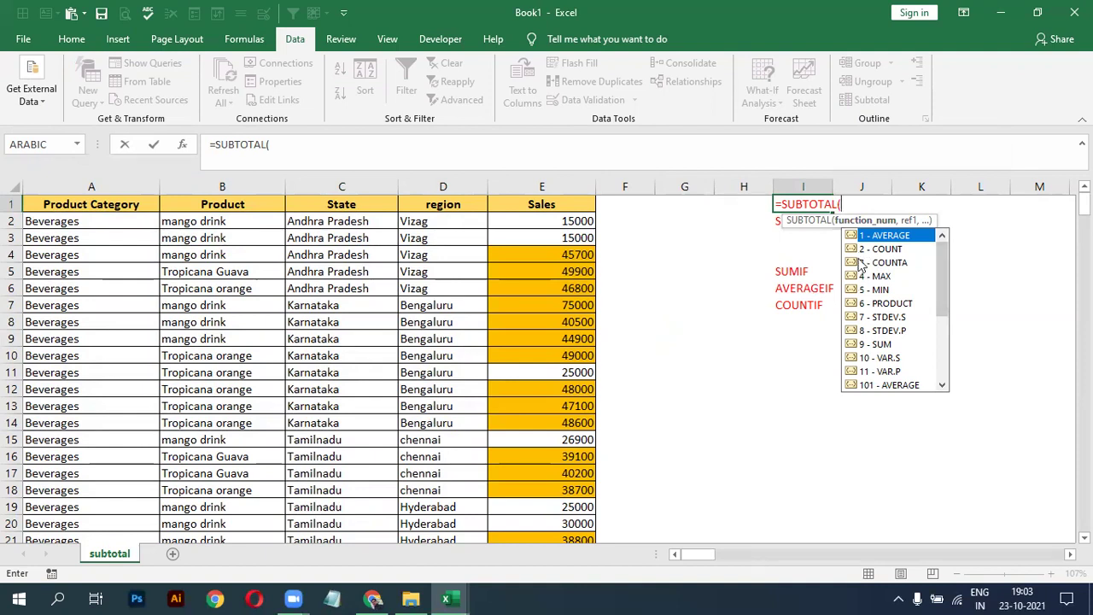
{"action": "key", "text": "Down"}
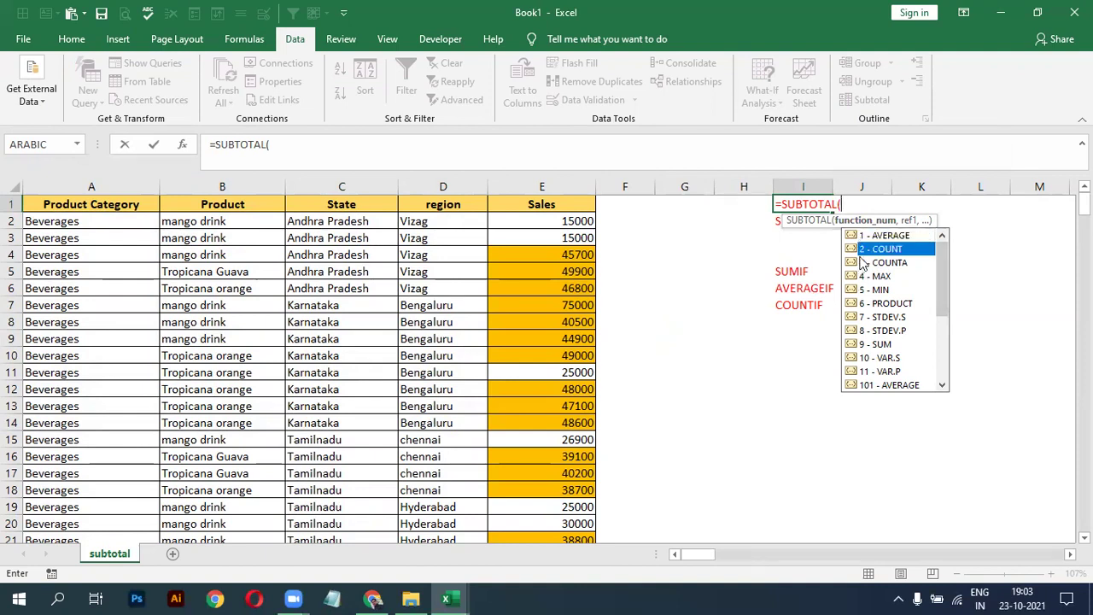
{"action": "left_click", "coordinate": [863, 264]}
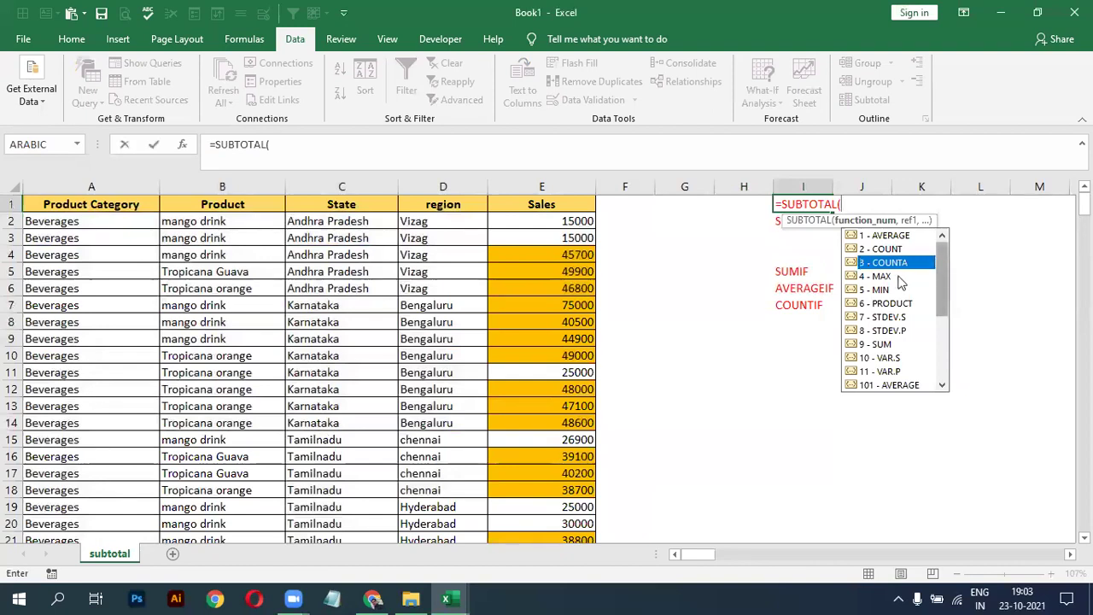
{"action": "type", "text": "3"}
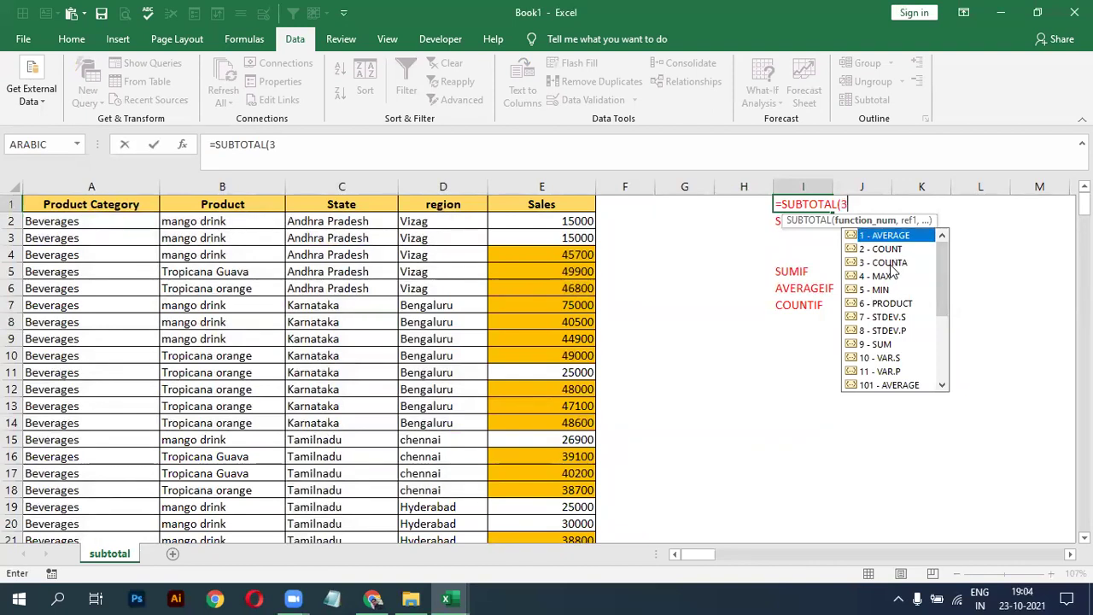
{"action": "type", "text": ","}
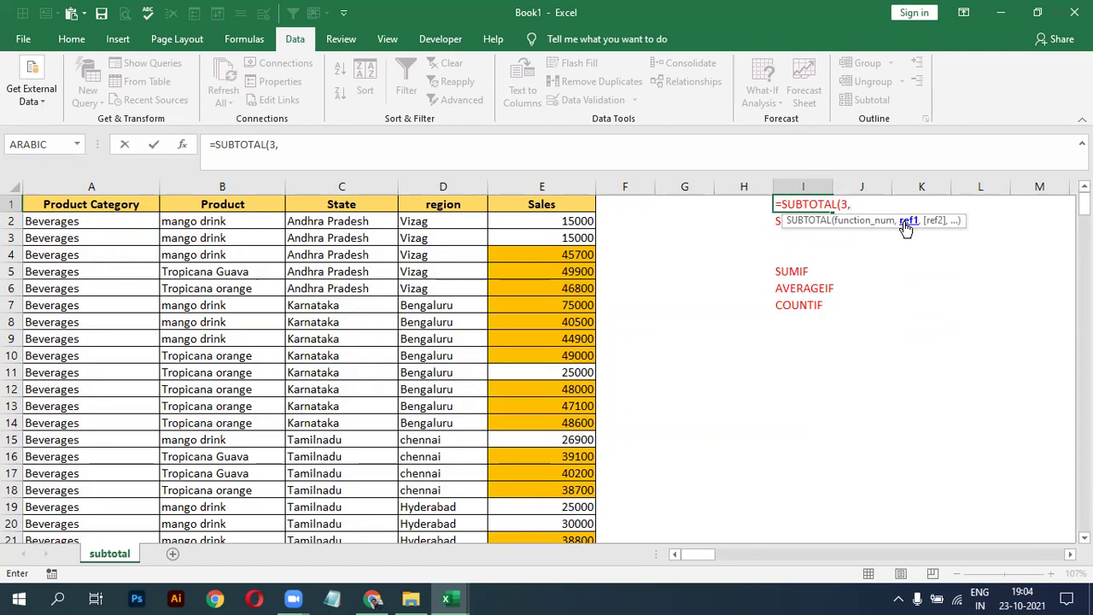
{"action": "left_click", "coordinate": [340, 222]}
{"action": "key", "text": "ctrl+shift+Down"}
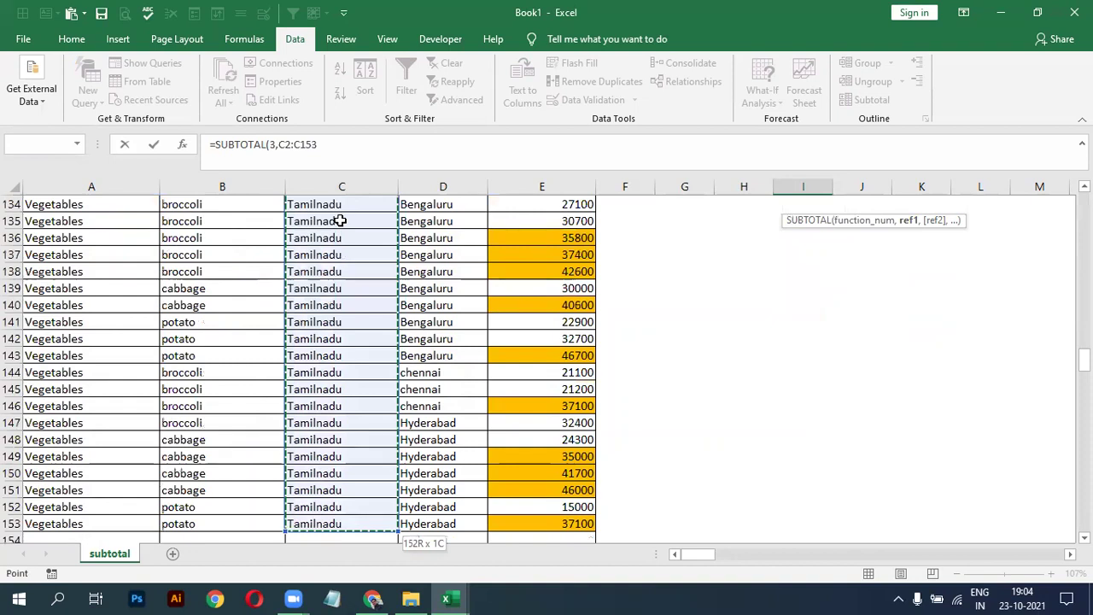
{"action": "key", "text": "Return"}
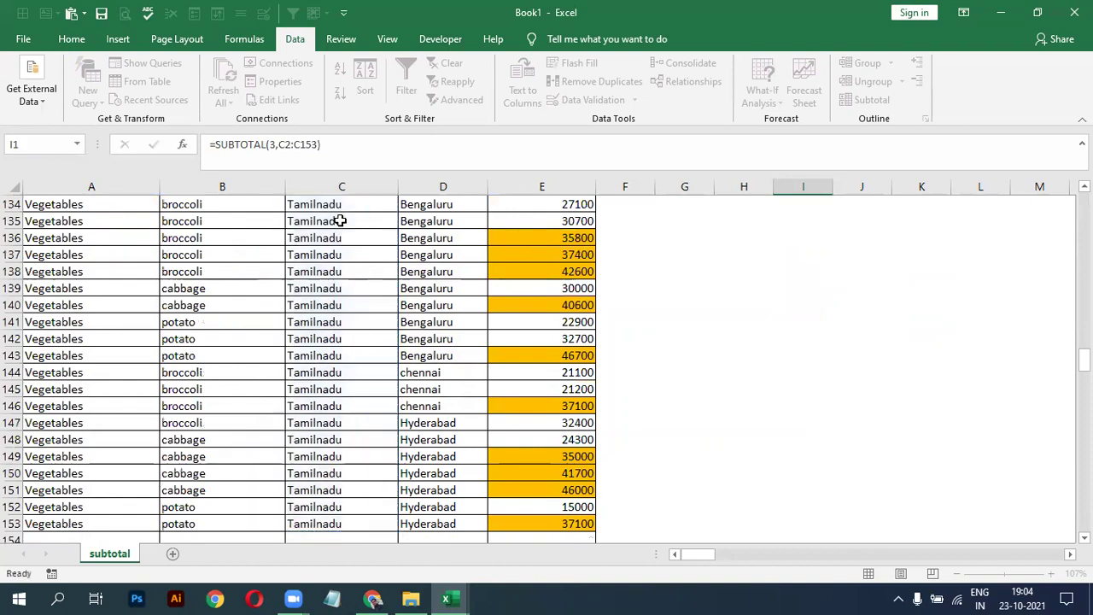
Increase the font size of the SUBTOTAL formula result in cell I1 by three increments
{"action": "key", "text": "Down"}
{"action": "key", "text": "Down"}
{"action": "key", "text": "Down"}
{"action": "key", "text": "Up"}
{"action": "key", "text": "Up"}
{"action": "key", "text": "Up"}
{"action": "key", "text": "Up"}
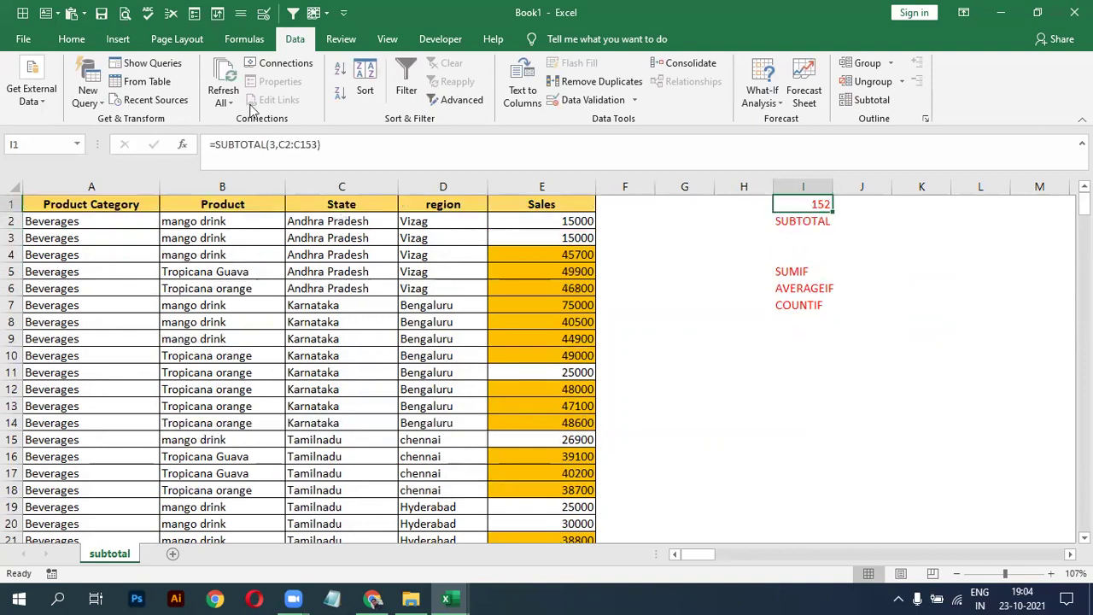
{"action": "left_click", "coordinate": [72, 38]}
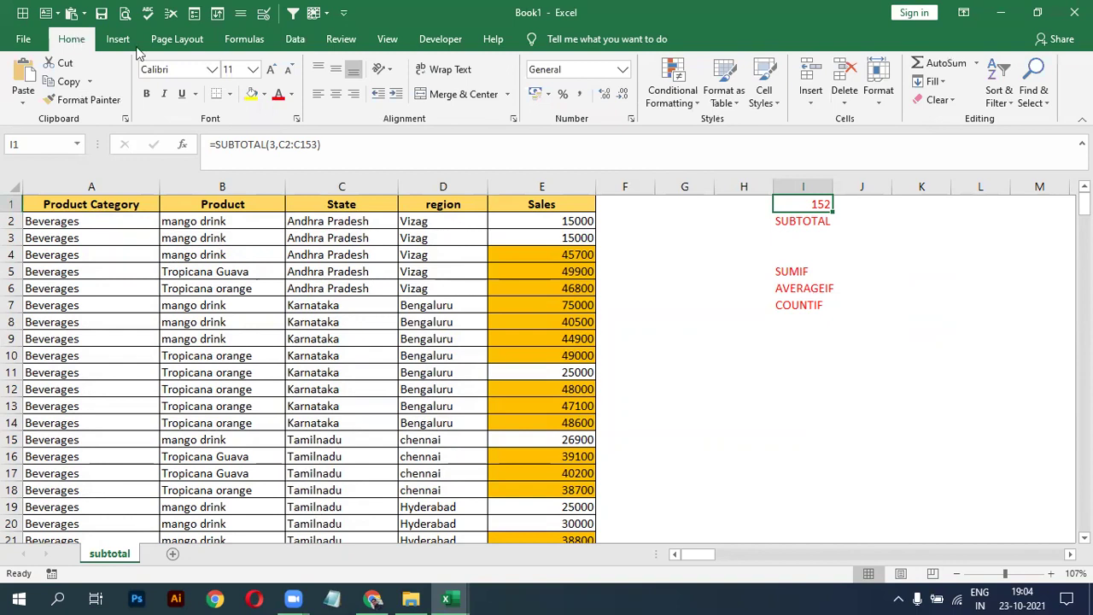
{"action": "left_click", "coordinate": [272, 72]}
{"action": "left_click", "coordinate": [272, 72]}
{"action": "left_click", "coordinate": [272, 72]}
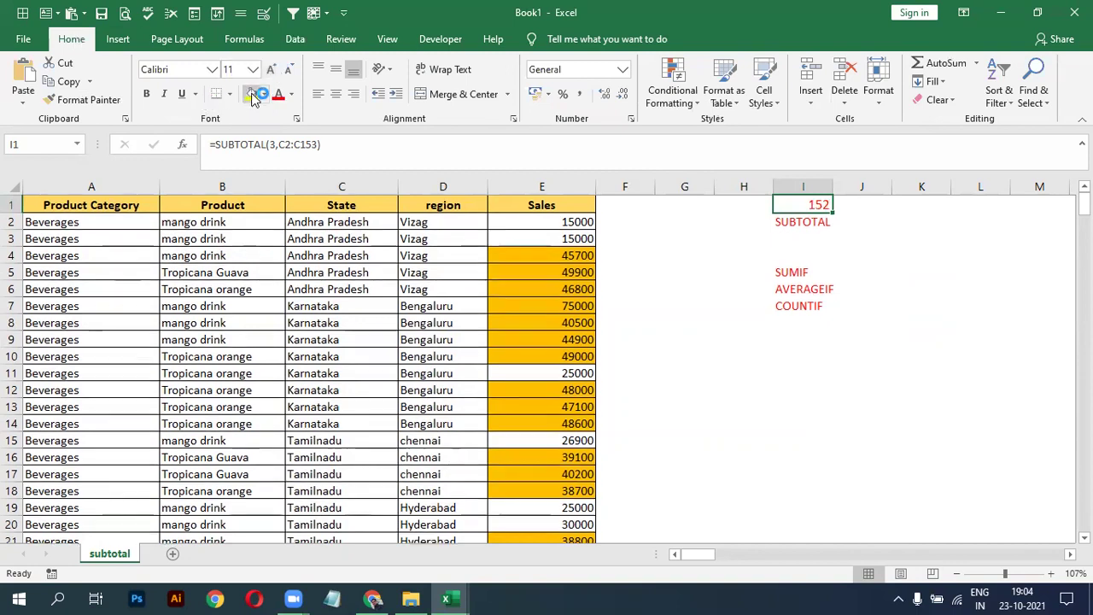
Make the SUBTOTAL formula result in cell I1 bold
{"action": "left_click", "coordinate": [146, 93]}
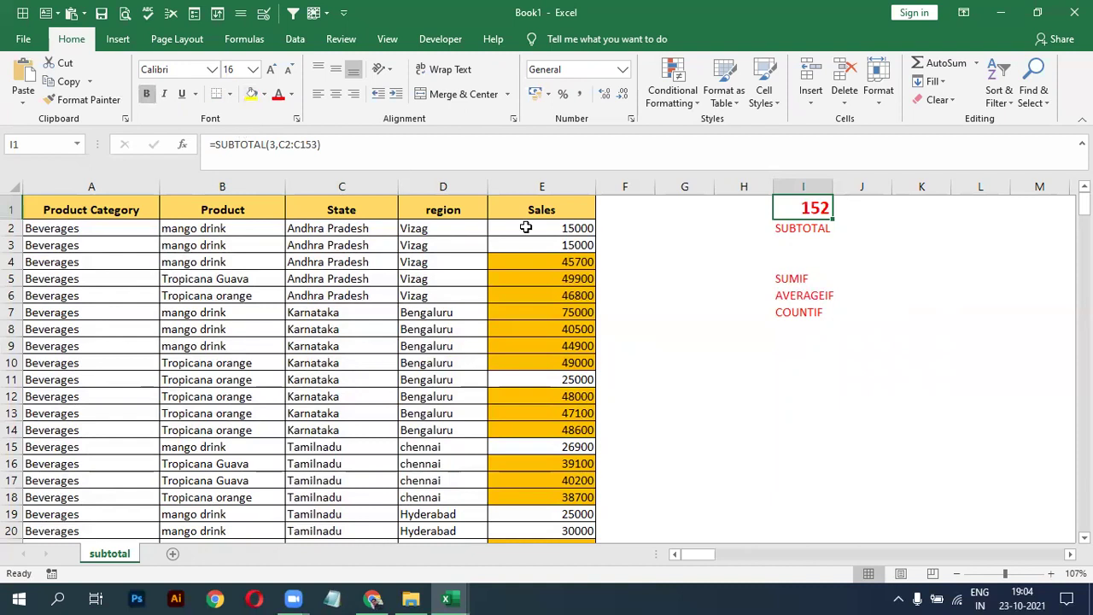
Turn on filters for the sales table and show only Andhra Pradesh and Tamilnadu in the State column
{"action": "left_click_drag", "start_coordinate": [505, 242], "coordinate": [432, 229]}
{"action": "left_click", "coordinate": [356, 211]}
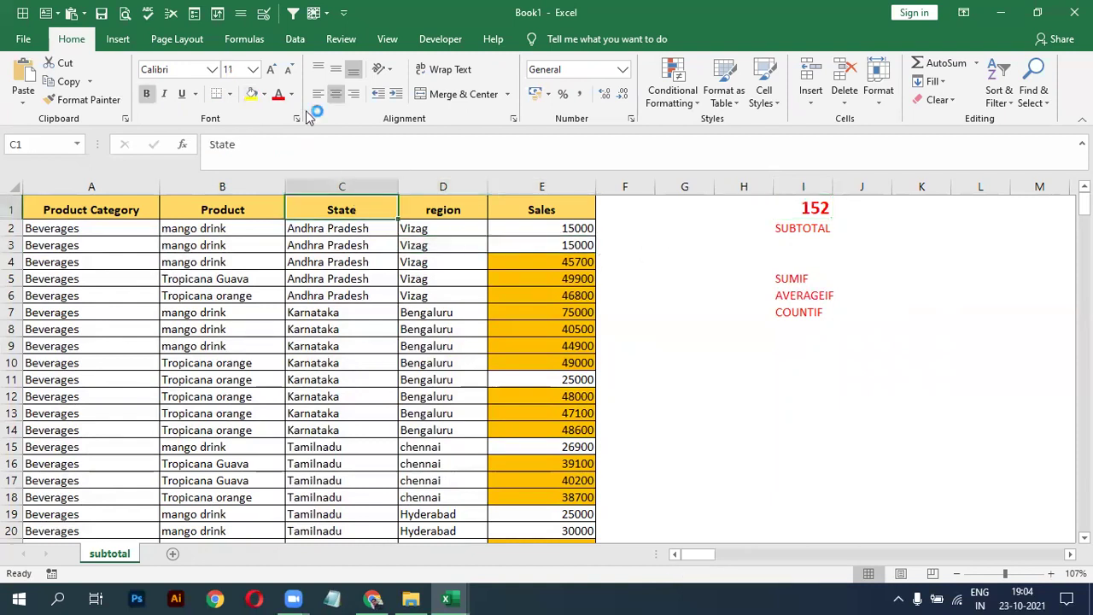
{"action": "left_click", "coordinate": [295, 38]}
{"action": "left_click", "coordinate": [406, 81]}
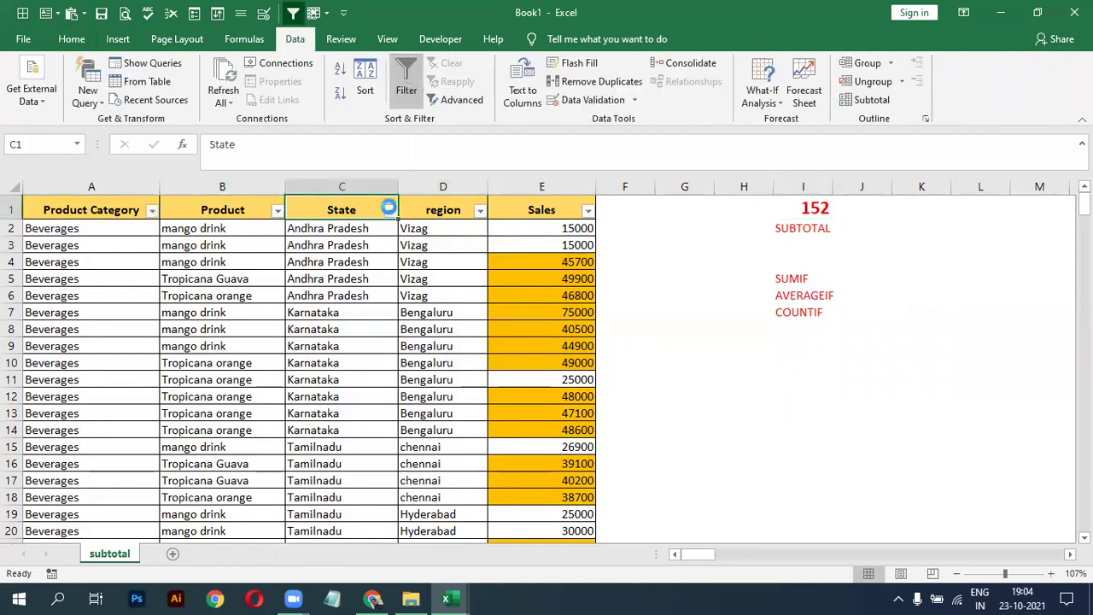
{"action": "left_click", "coordinate": [391, 211]}
{"action": "left_click", "coordinate": [252, 367]}
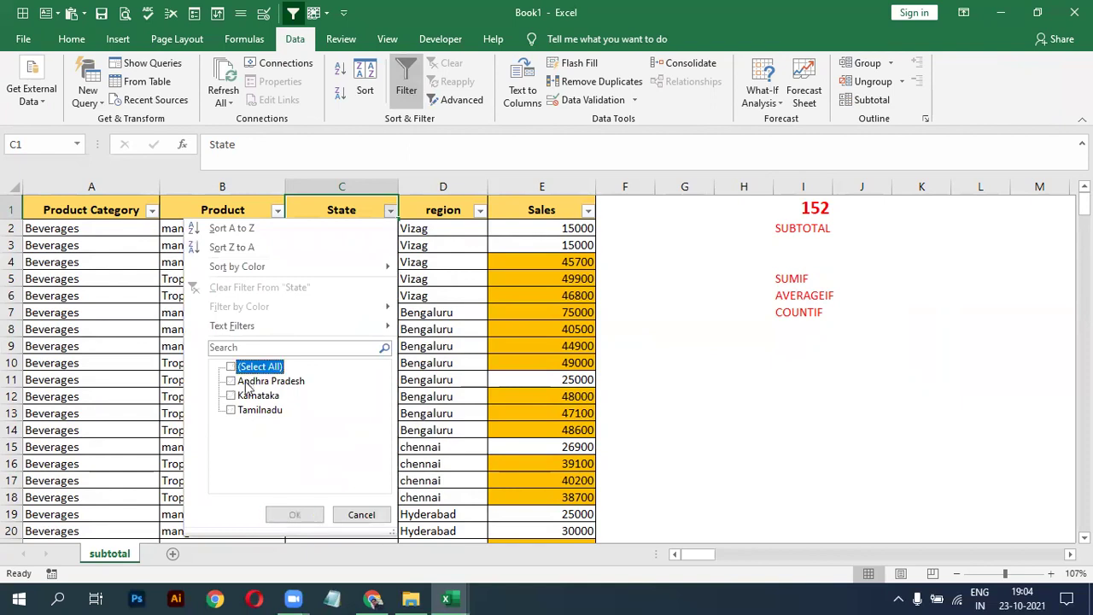
{"action": "left_click", "coordinate": [248, 382]}
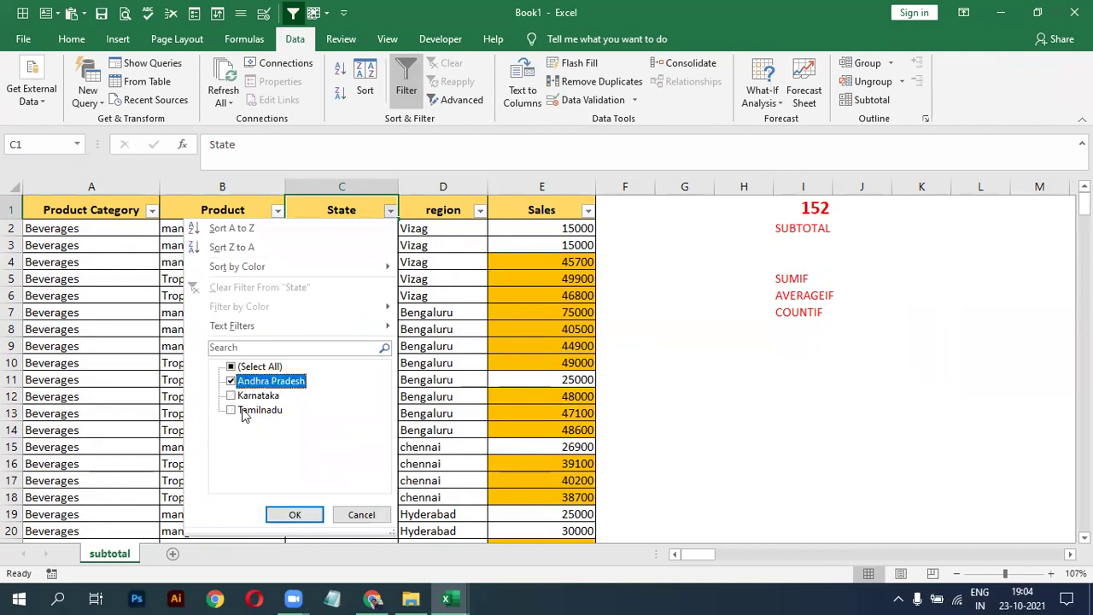
{"action": "left_click", "coordinate": [244, 412]}
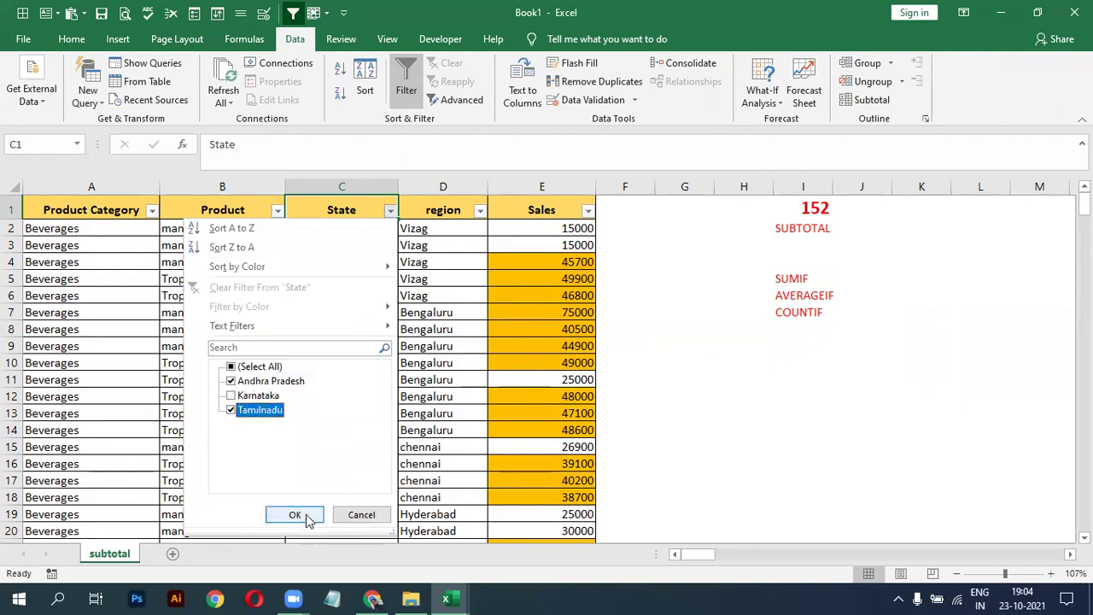
{"action": "left_click", "coordinate": [294, 515]}
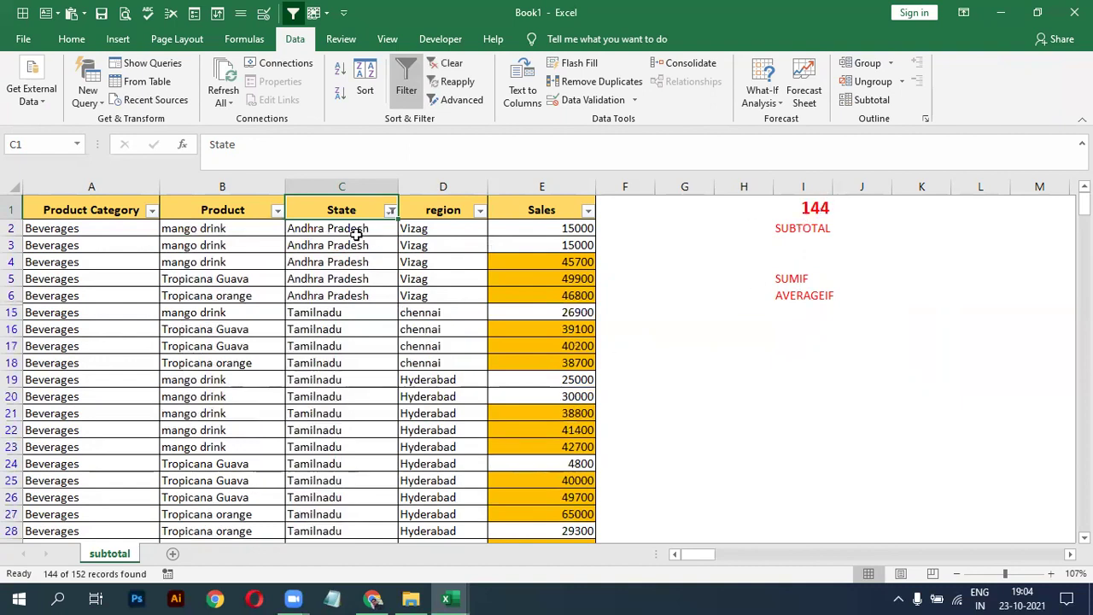
Exclude Tamilnadu from the State filter, leaving only the Andhra Pradesh records displayed
{"action": "left_click", "coordinate": [391, 211]}
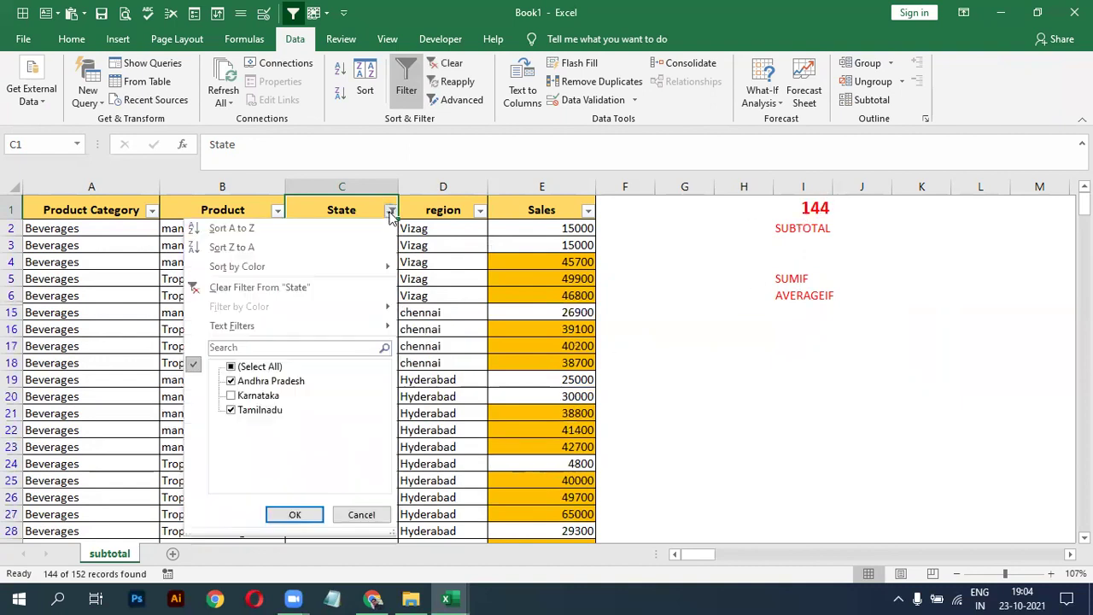
{"action": "left_click", "coordinate": [251, 410]}
{"action": "left_click", "coordinate": [288, 515]}
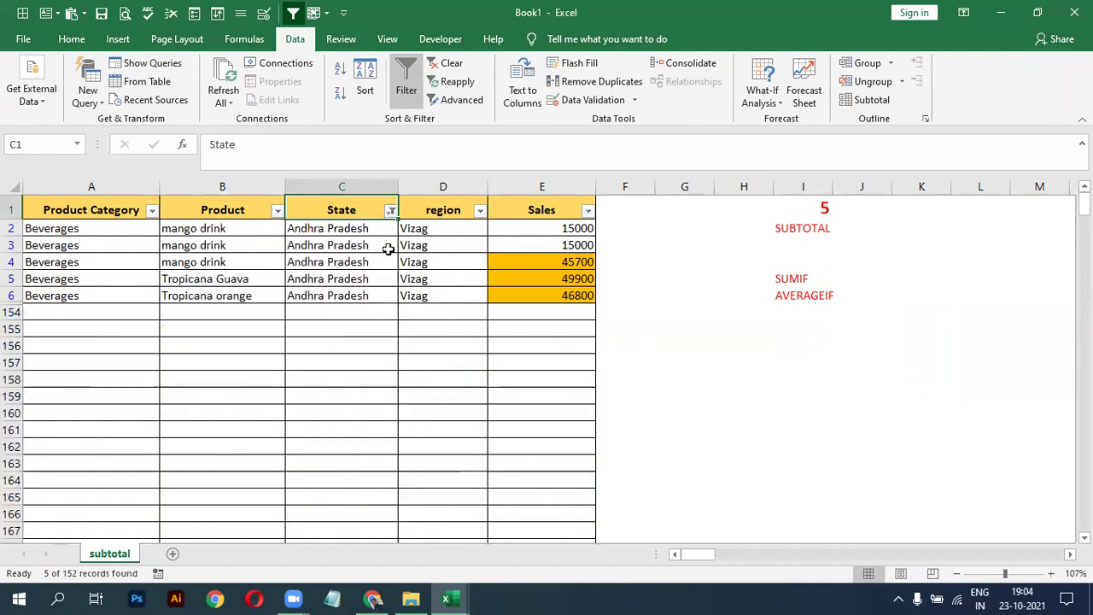
Change the State filter from Andhra Pradesh to Tamilnadu only
{"action": "left_click", "coordinate": [391, 211]}
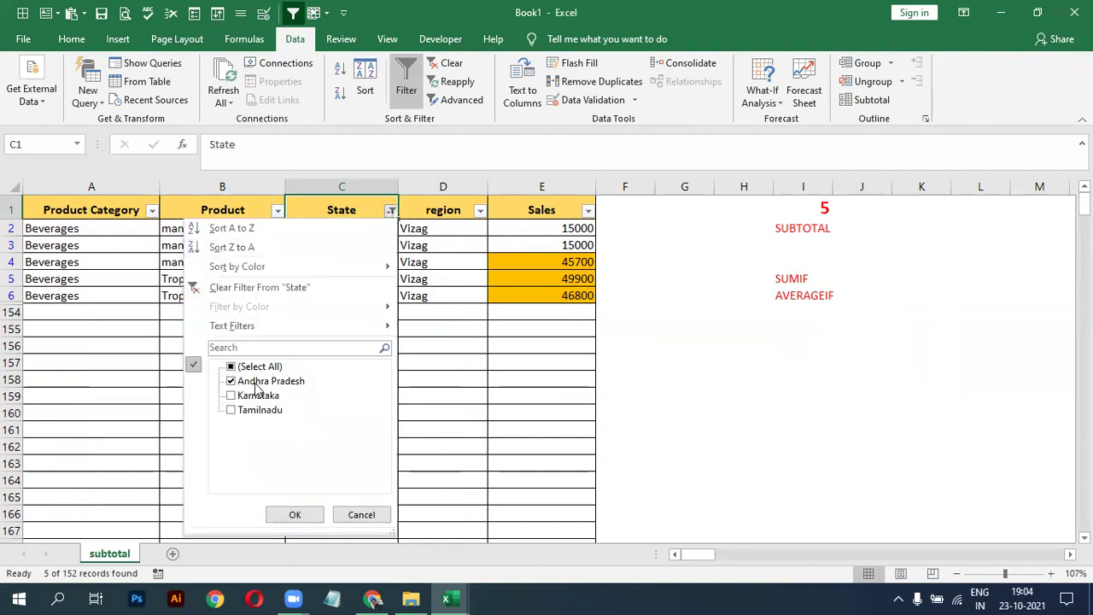
{"action": "left_click", "coordinate": [261, 382]}
{"action": "left_click", "coordinate": [248, 409]}
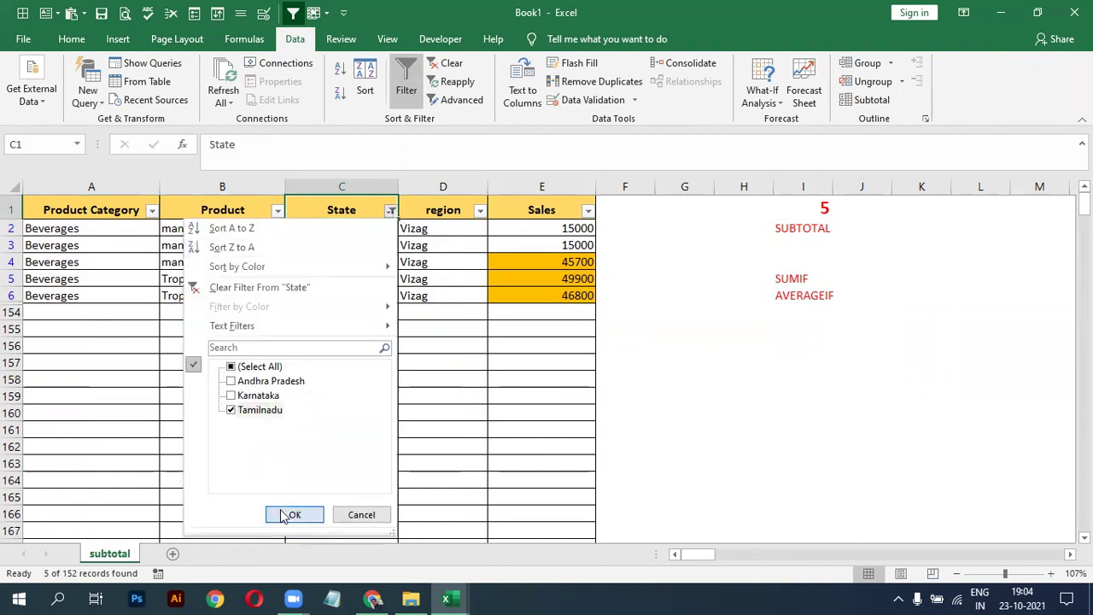
{"action": "left_click", "coordinate": [288, 513]}
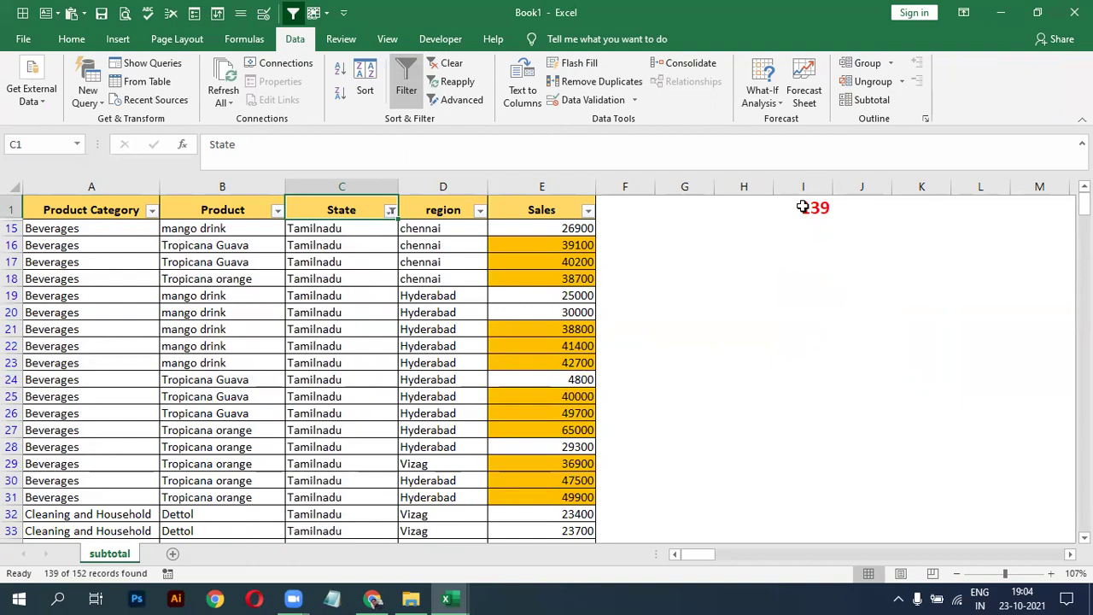
Filter the State column to Karnataka only, and finish by turning off the sales table's filters
{"action": "left_click", "coordinate": [391, 212]}
{"action": "left_click", "coordinate": [231, 410]}
{"action": "left_click", "coordinate": [230, 395]}
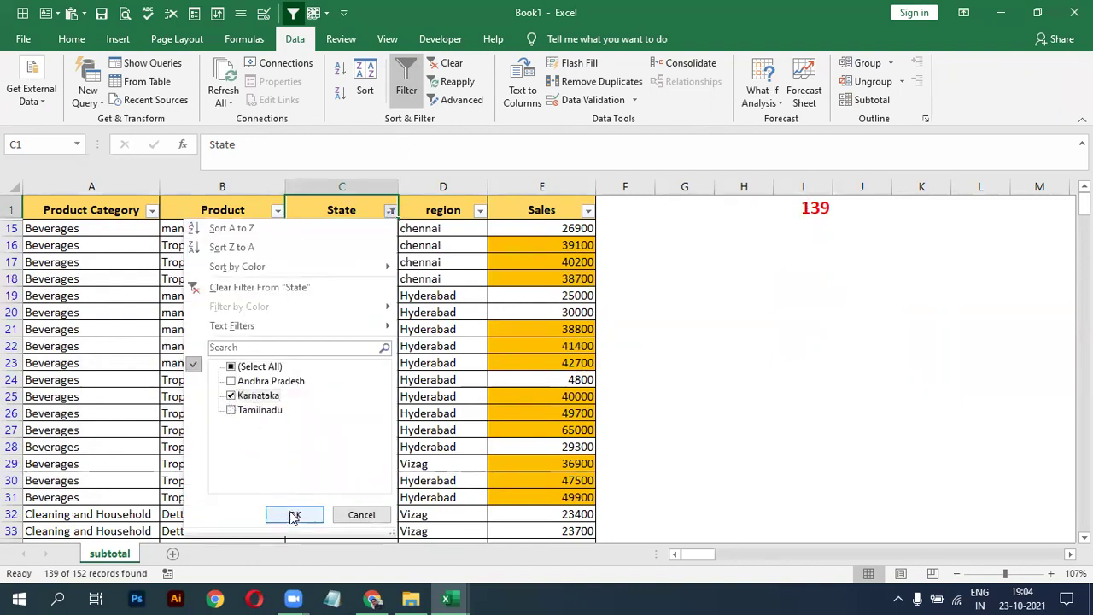
{"action": "left_click", "coordinate": [290, 514]}
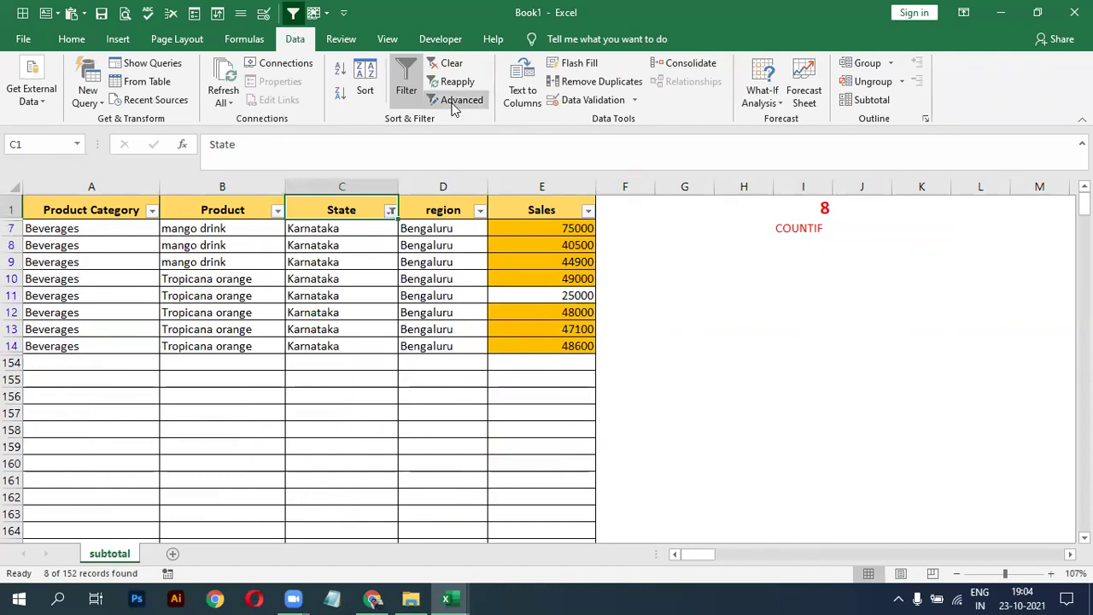
{"action": "left_click", "coordinate": [406, 85]}
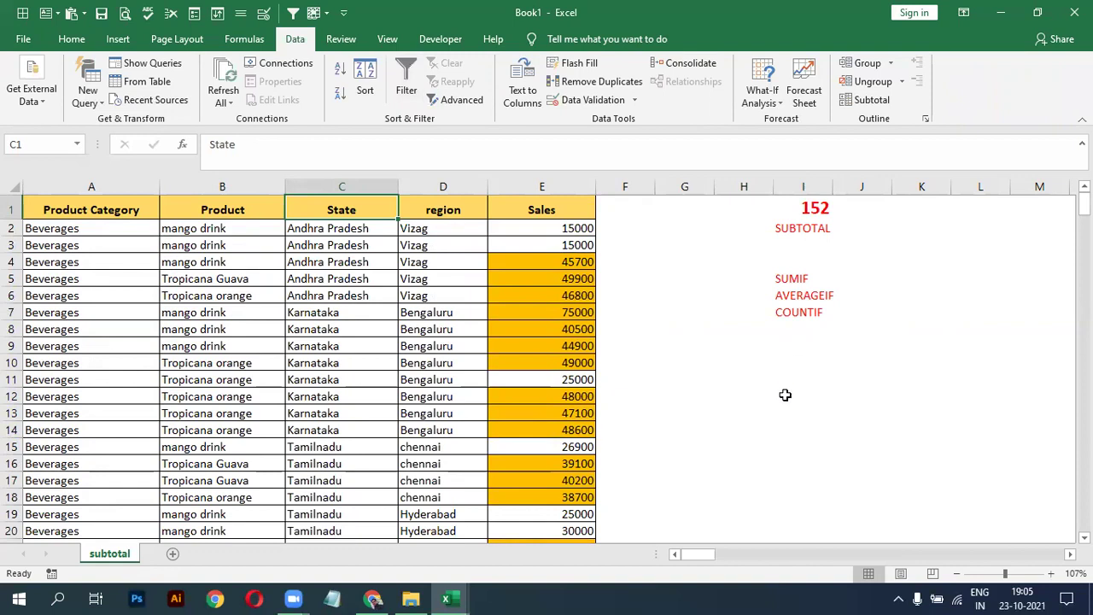
Enter the label VISIBLE DATA COUNT in cell I10 below the listed conditional functions
{"action": "left_click", "coordinate": [792, 369]}
{"action": "type", "text": "ISI"}
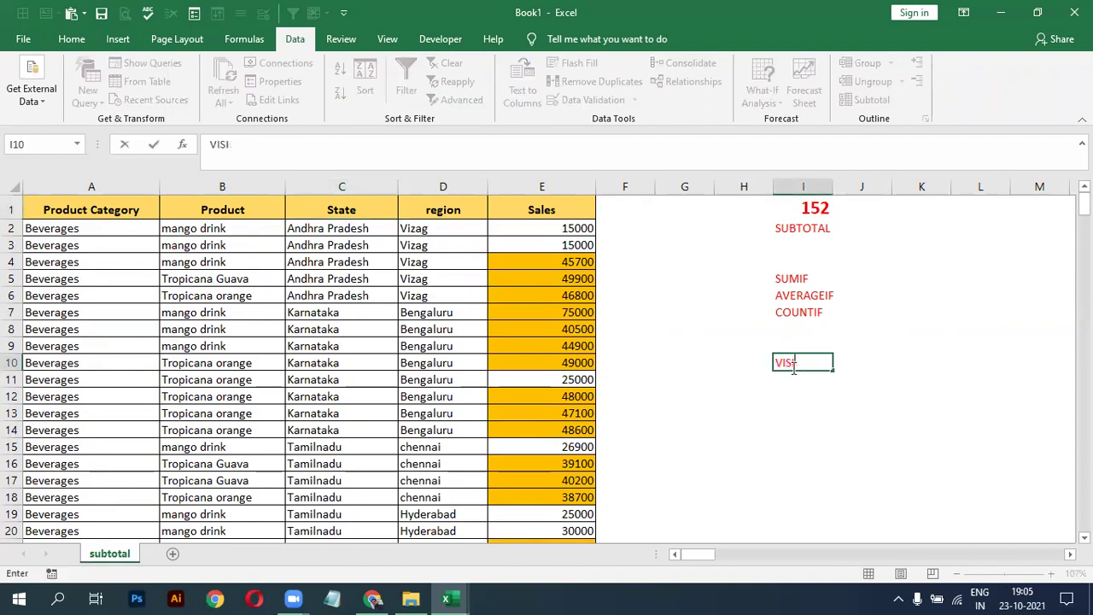
{"action": "type", "text": "BLE DATA COUNT"}
{"action": "key", "text": "Return"}
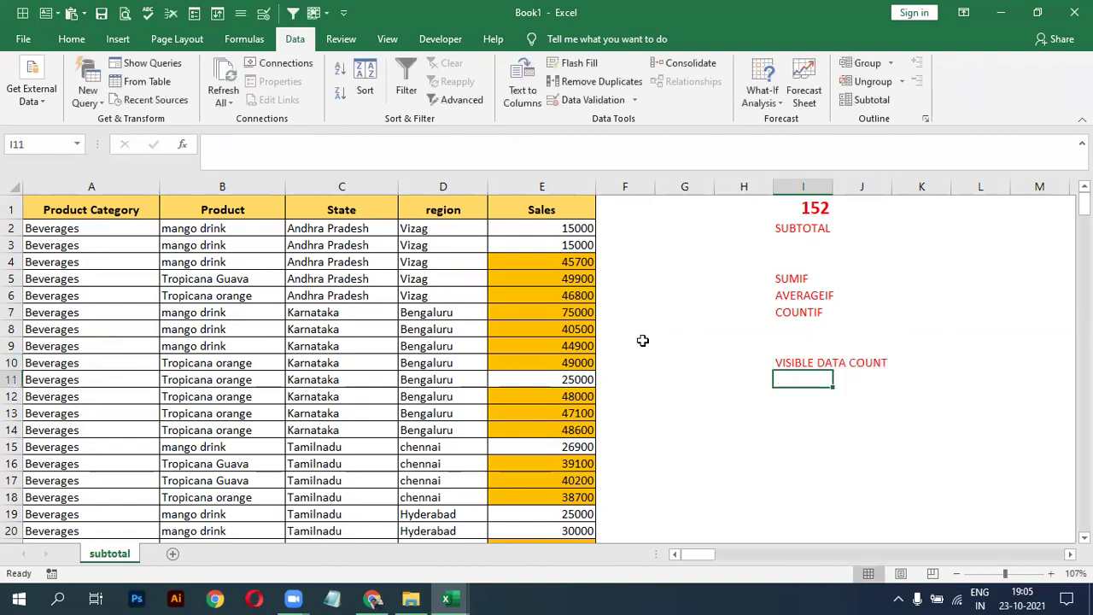
Re-enable the table filters to show only apples in the Product column, and select those product cells to check their count
{"action": "left_click", "coordinate": [214, 207]}
{"action": "left_click", "coordinate": [405, 85]}
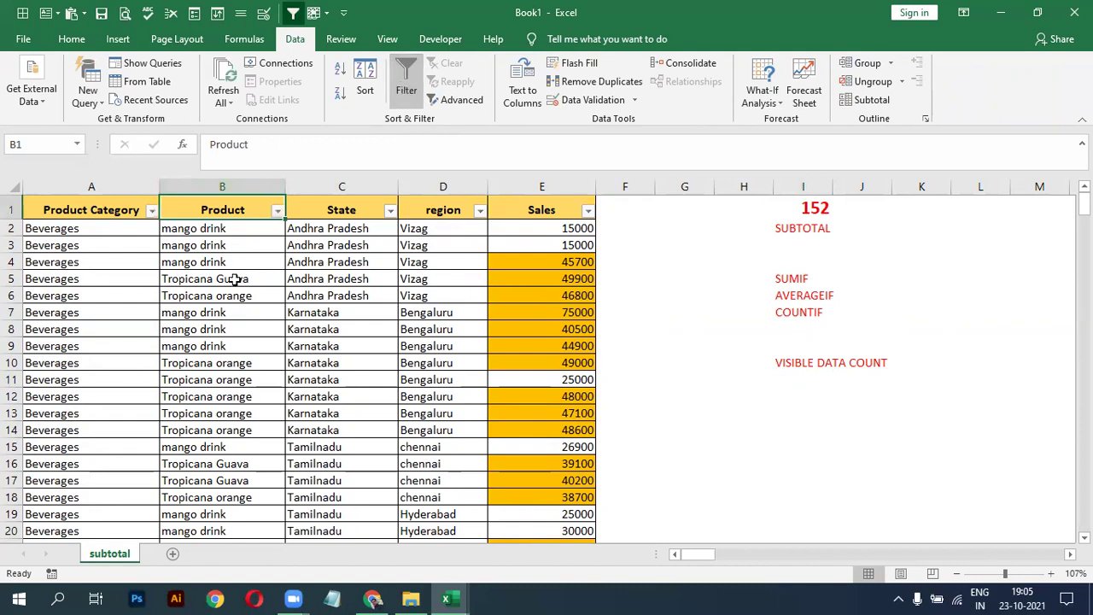
{"action": "left_click", "coordinate": [277, 214]}
{"action": "left_click", "coordinate": [145, 369]}
{"action": "left_click", "coordinate": [132, 382]}
{"action": "left_click", "coordinate": [182, 514]}
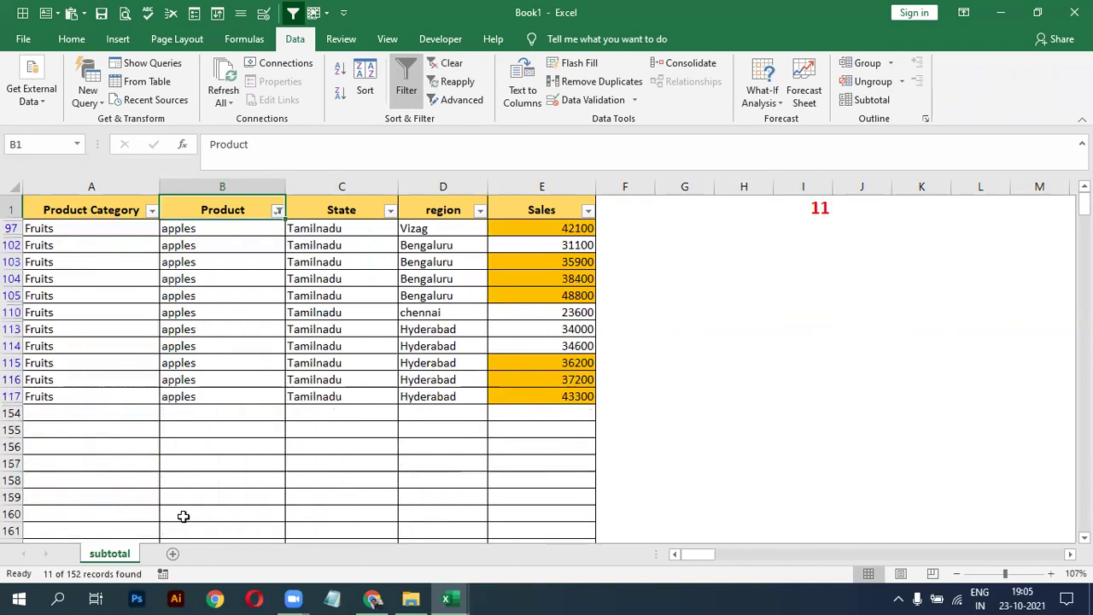
{"action": "left_click_drag", "start_coordinate": [189, 229], "coordinate": [196, 393]}
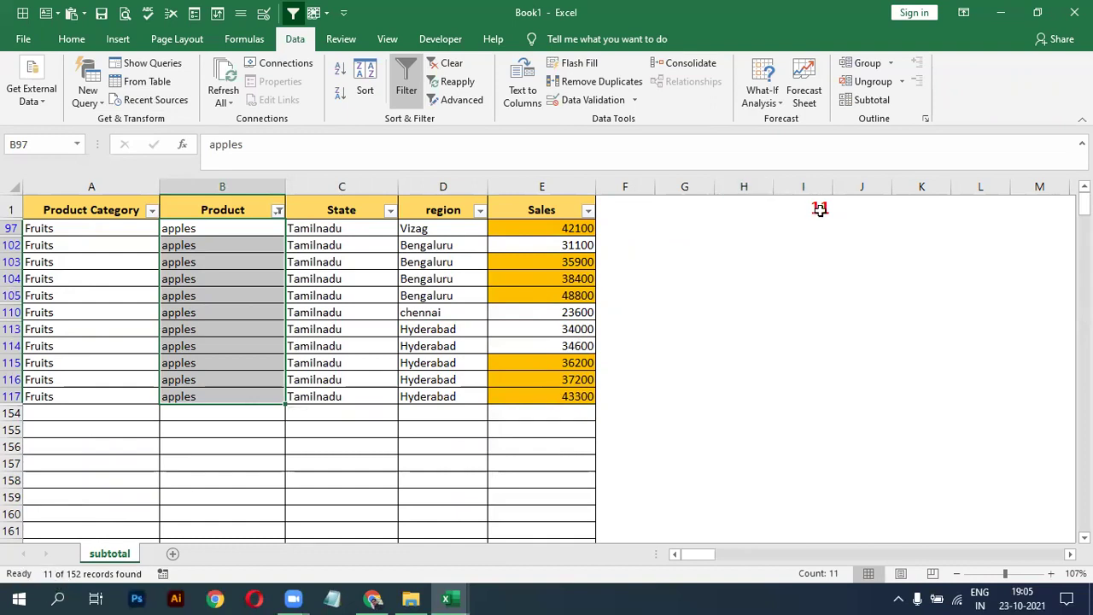
Switch the Product column filter from apples to banana only
{"action": "left_click", "coordinate": [278, 210]}
{"action": "left_click", "coordinate": [139, 381]}
{"action": "left_click", "coordinate": [139, 395]}
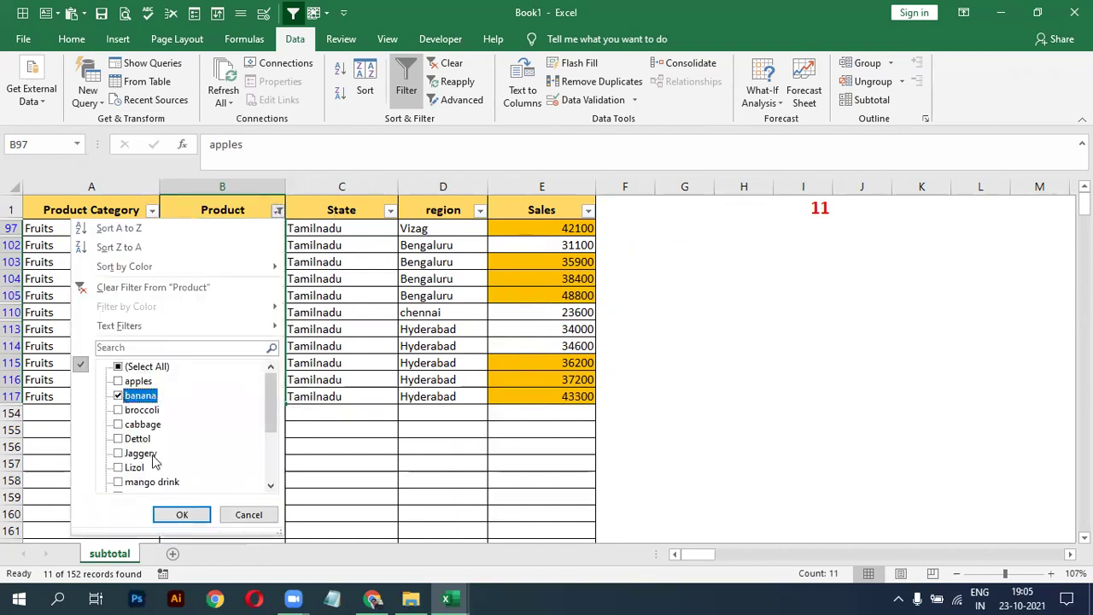
{"action": "left_click", "coordinate": [180, 515]}
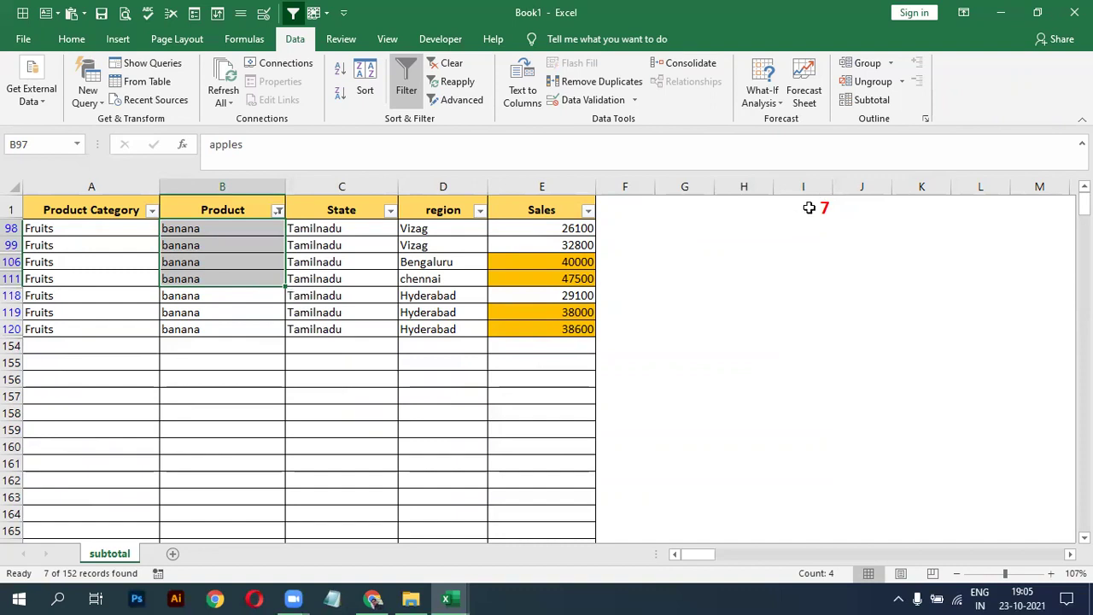
Include all products in the Product column filter again to show every sales record
{"action": "left_click", "coordinate": [277, 211]}
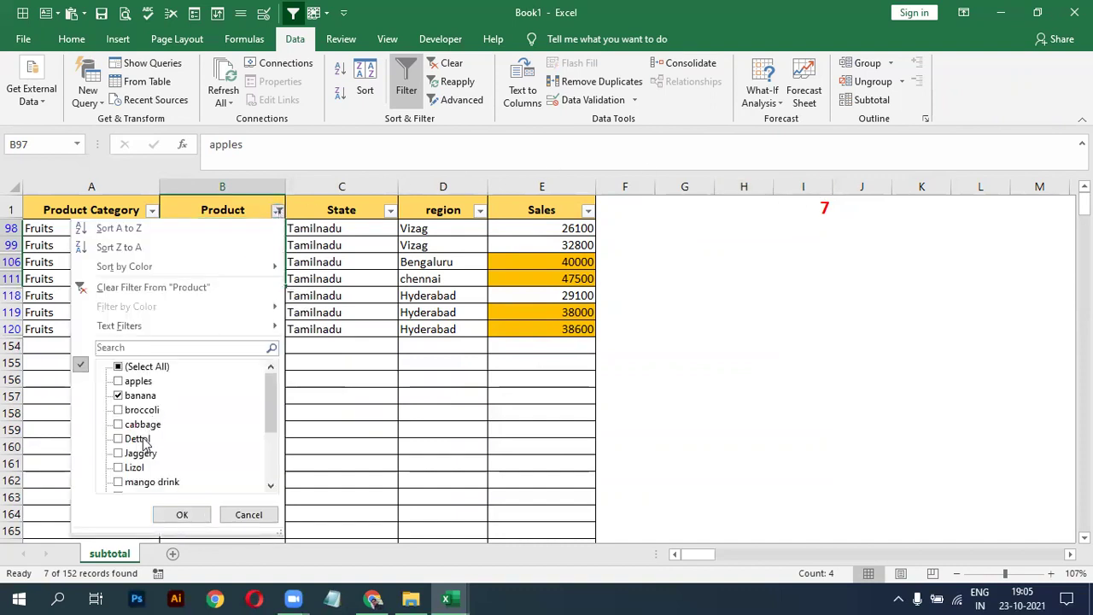
{"action": "left_click", "coordinate": [118, 366]}
{"action": "left_click", "coordinate": [182, 514]}
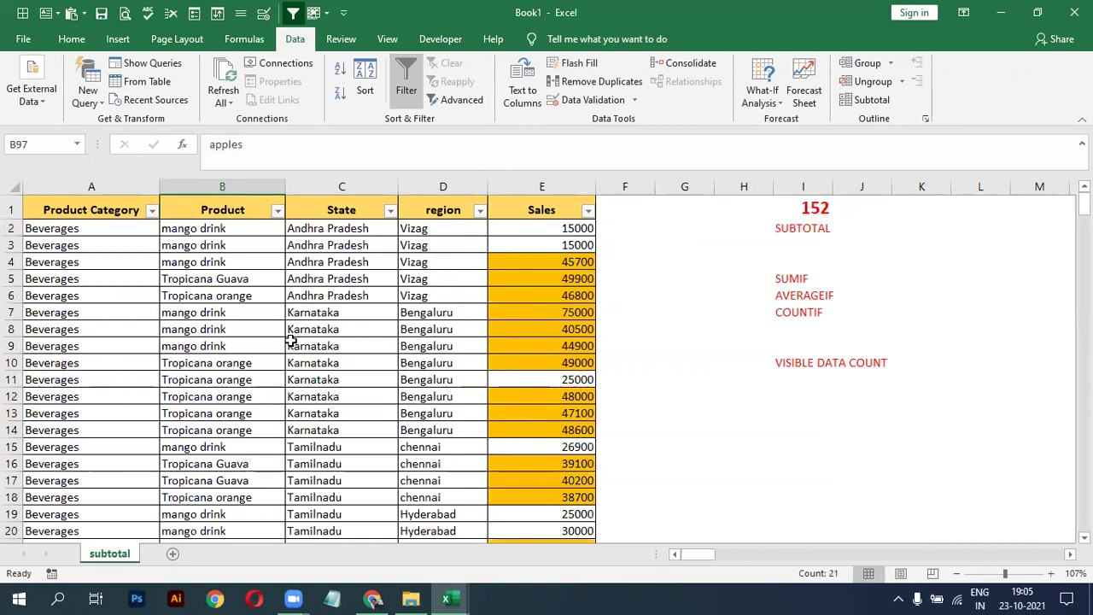
Enter the label AGGRIGATE in cell J2 beside the SUBTOTAL label
{"action": "left_click", "coordinate": [808, 228]}
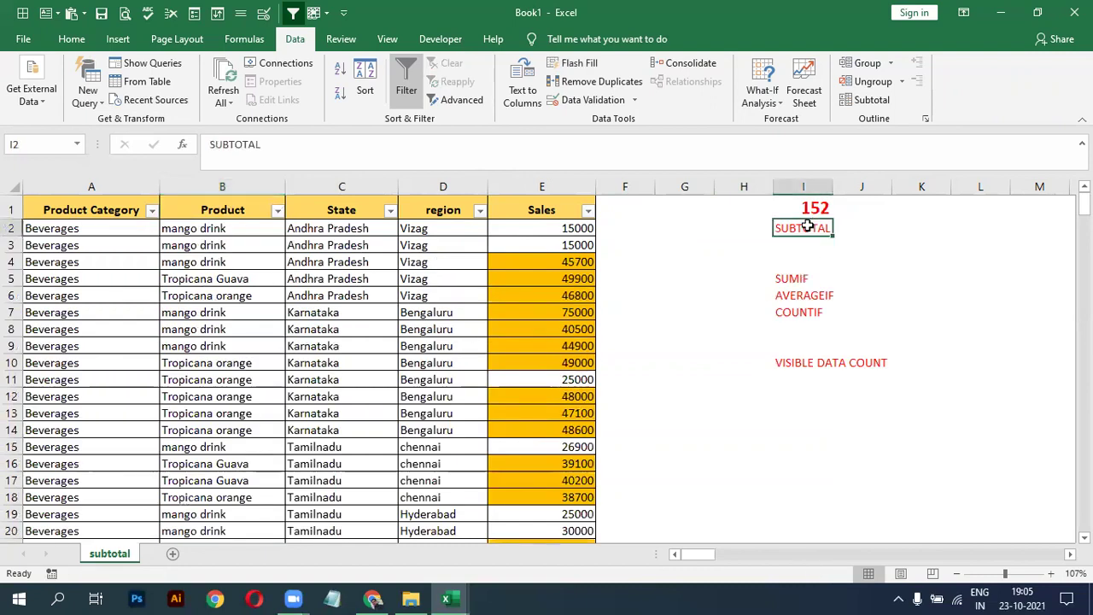
{"action": "left_click", "coordinate": [864, 228]}
{"action": "type", "text": "AGGRIGATE"}
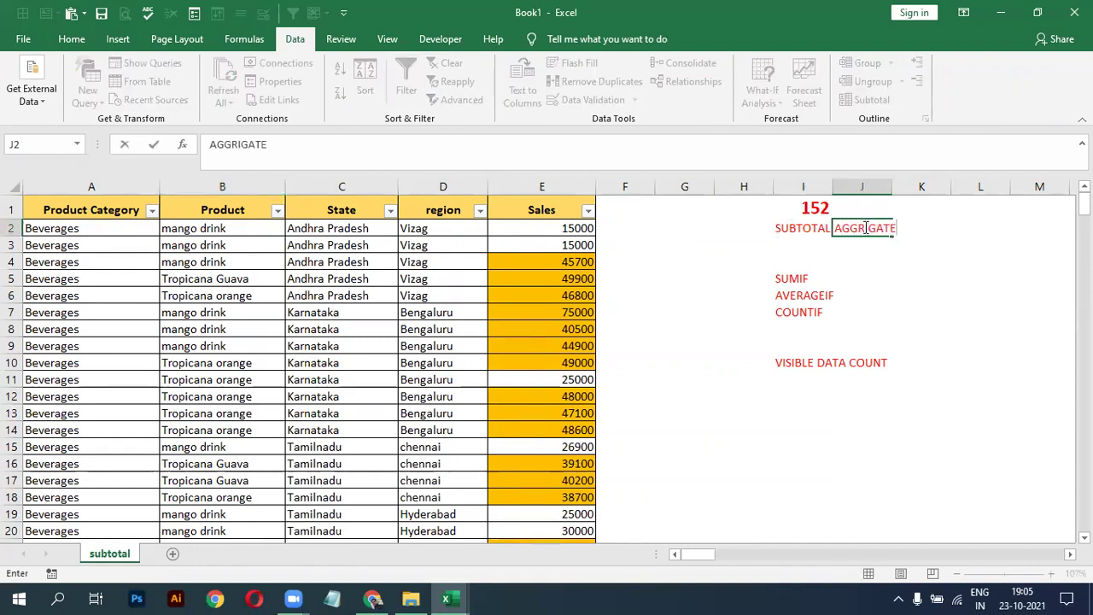
{"action": "left_click", "coordinate": [971, 272]}
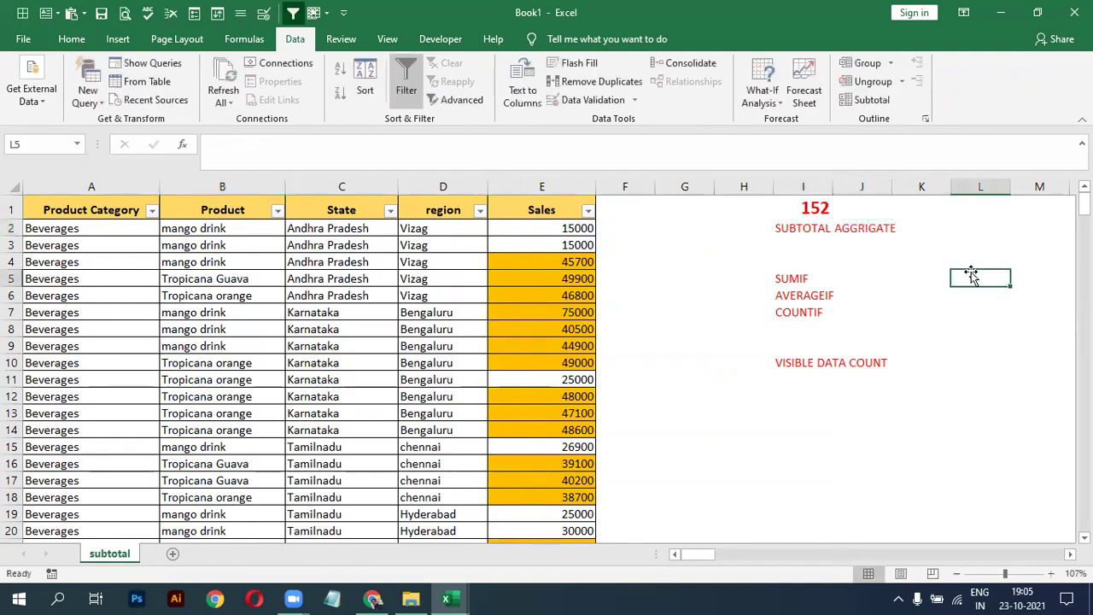
Enter =AGGREGATE(3,5,B2:B154) in cell J1 to count the Product entries with COUNTA while ignoring hidden rows
{"action": "left_click", "coordinate": [873, 208]}
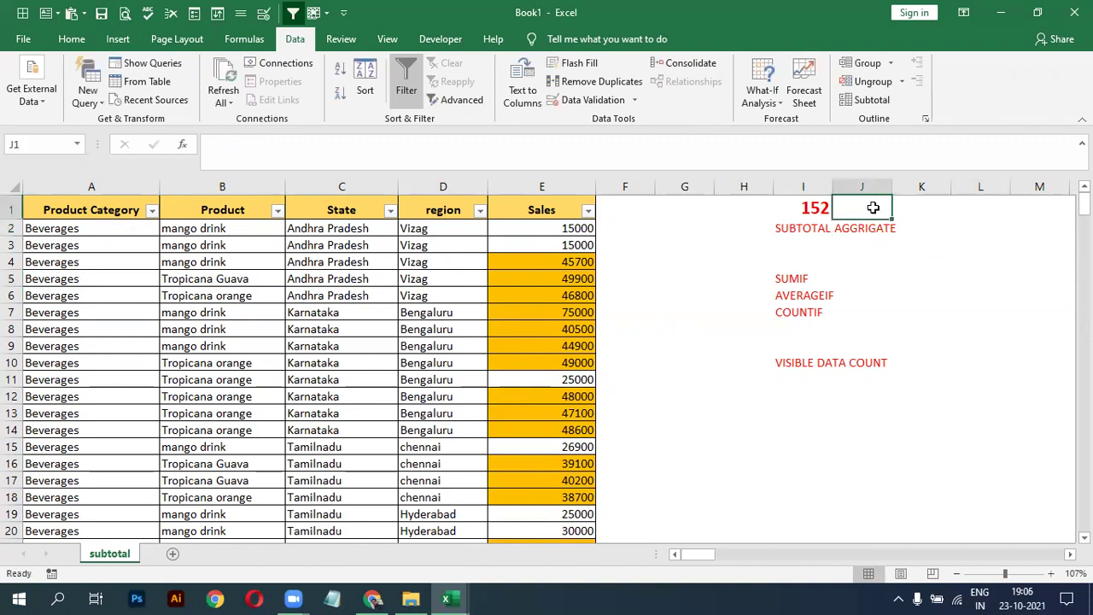
{"action": "type", "text": "=AGG"}
{"action": "key", "text": "Tab"}
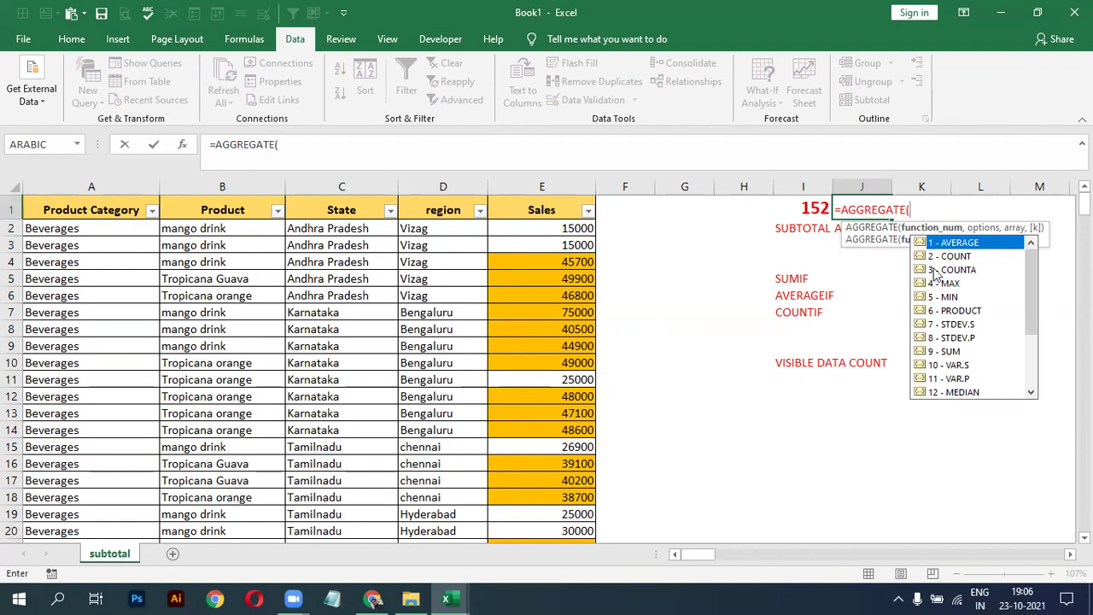
{"action": "type", "text": "3,"}
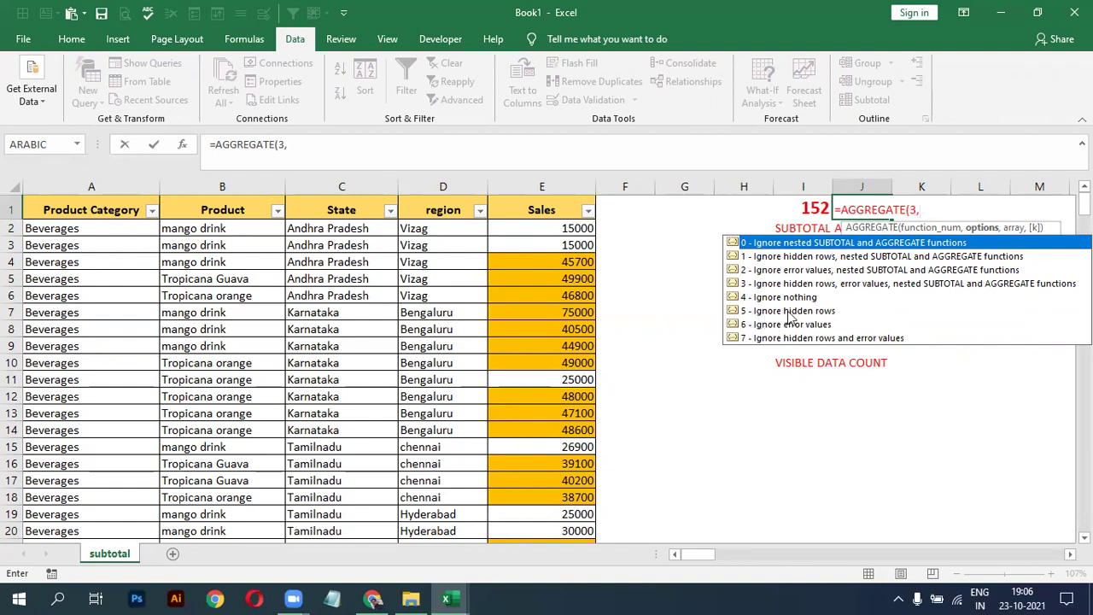
{"action": "type", "text": "5,"}
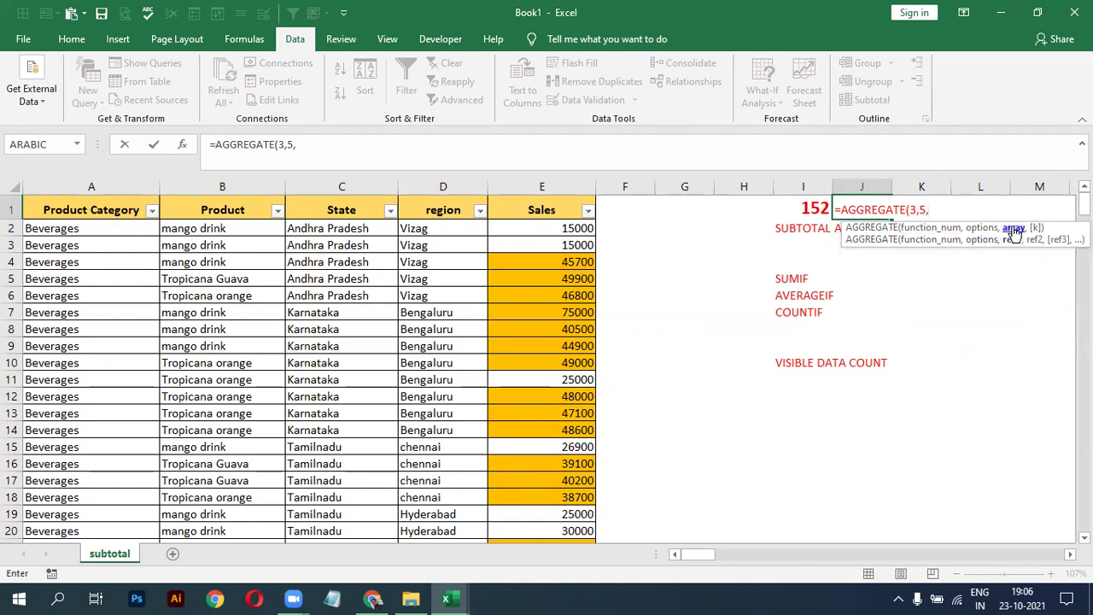
{"action": "left_click", "coordinate": [233, 229]}
{"action": "key", "text": "ctrl+shift+Down"}
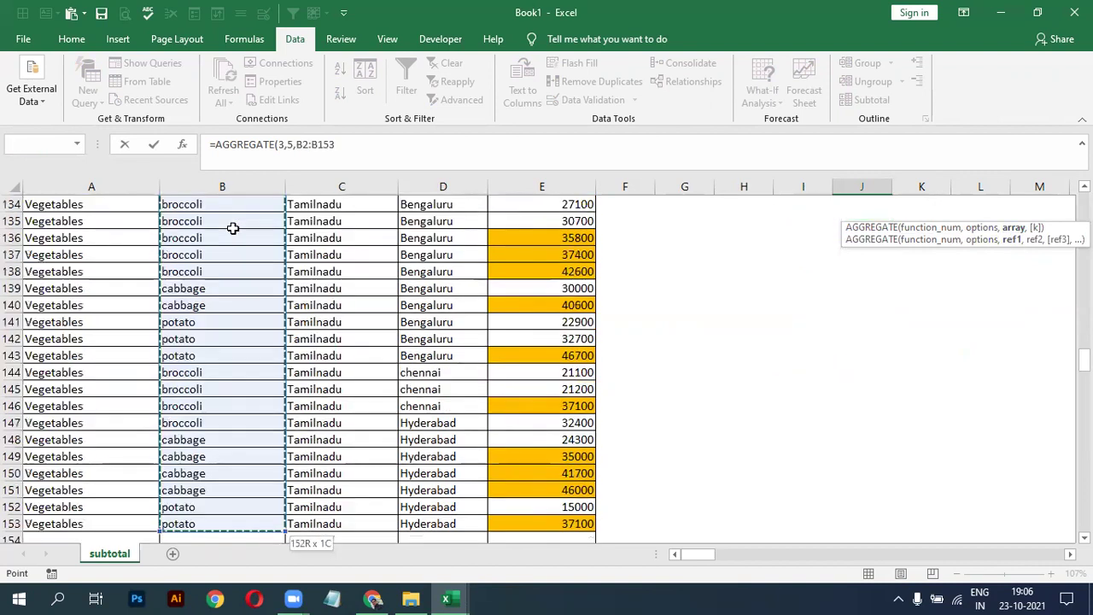
{"action": "key", "text": "shift+Down"}
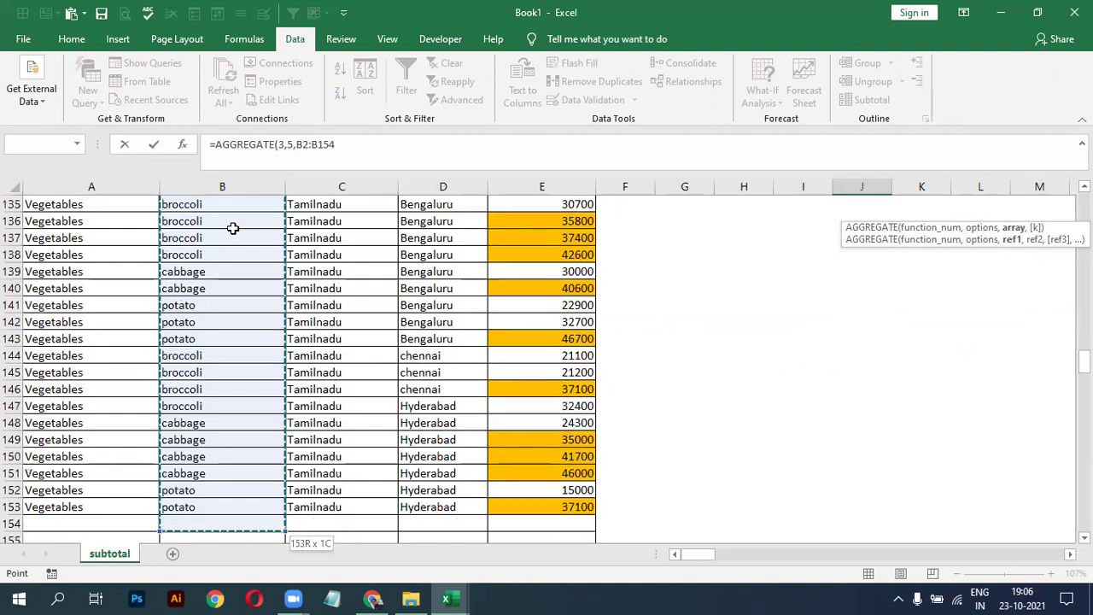
{"action": "key", "text": "Escape"}
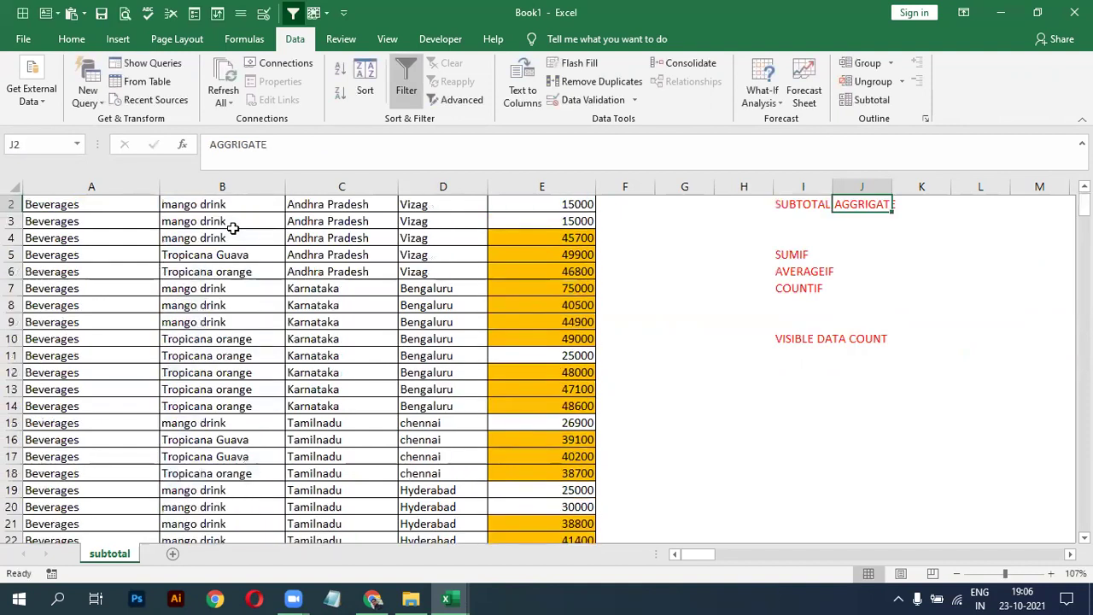
{"action": "key", "text": "Up"}
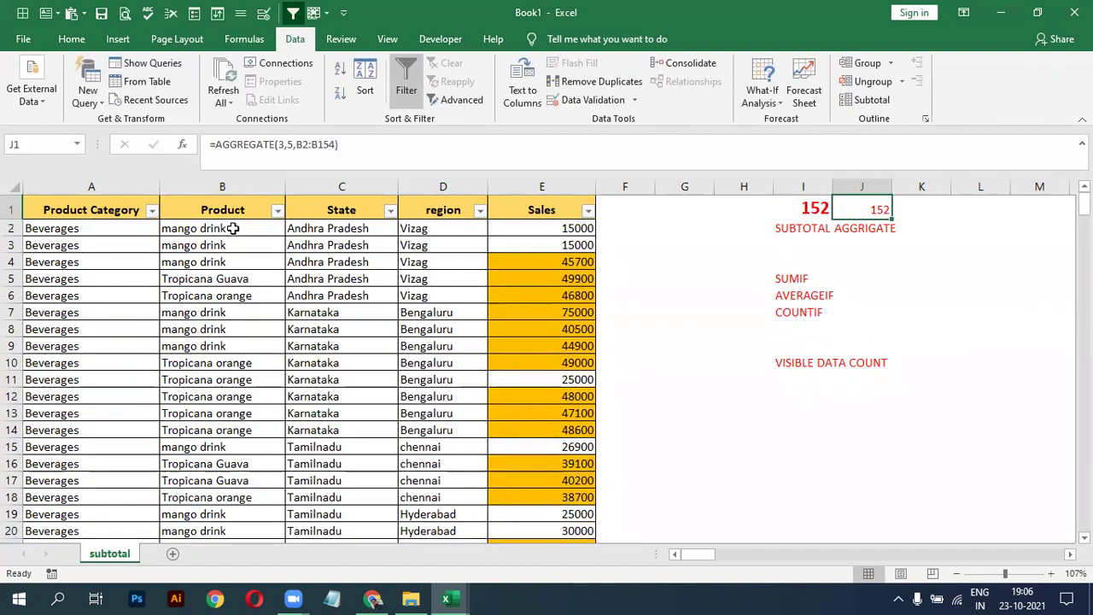
Format the AGGREGATE result in cell J1 as bold with a 14-point font size
{"action": "left_click", "coordinate": [72, 40]}
{"action": "left_click", "coordinate": [270, 70]}
{"action": "left_click", "coordinate": [270, 70]}
{"action": "left_click", "coordinate": [146, 93]}
Filter the Product column to show only the cabbage and Jaggery records
{"action": "left_click", "coordinate": [277, 210]}
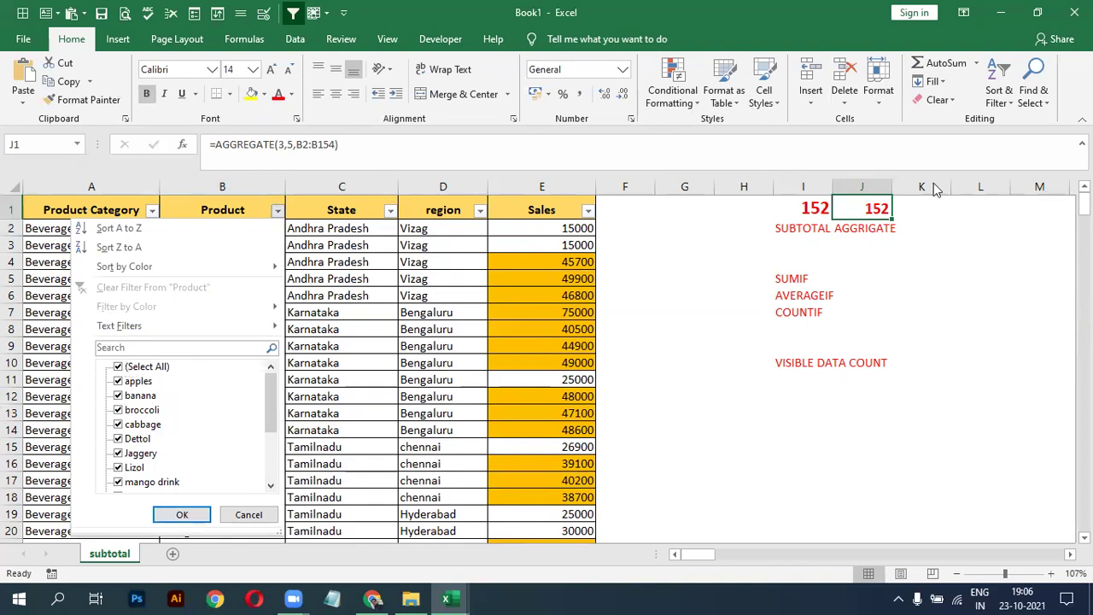
{"action": "left_click", "coordinate": [119, 367]}
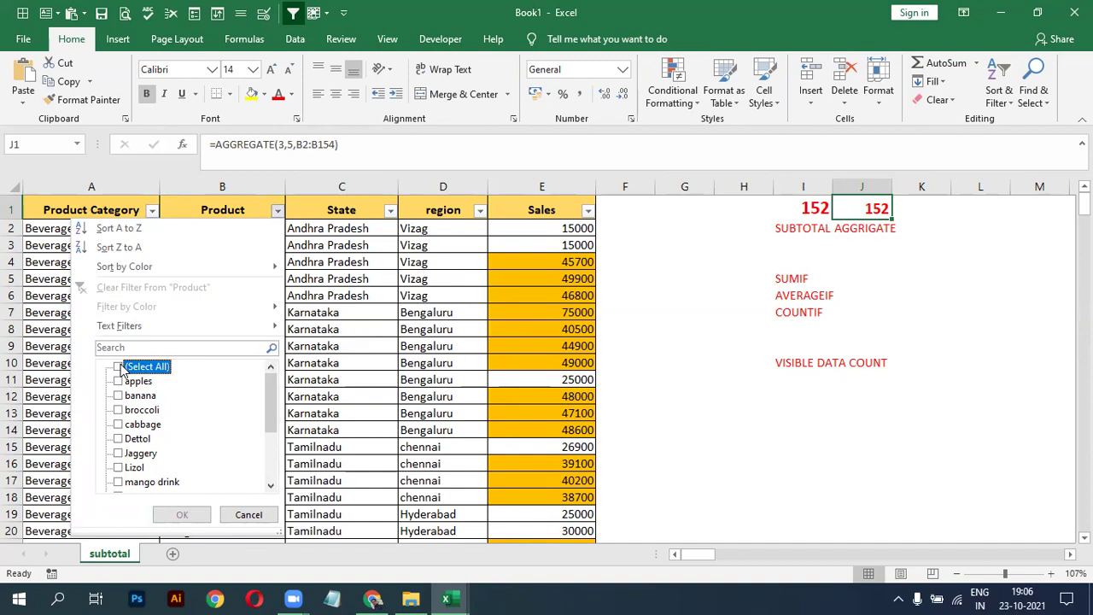
{"action": "left_click", "coordinate": [118, 425]}
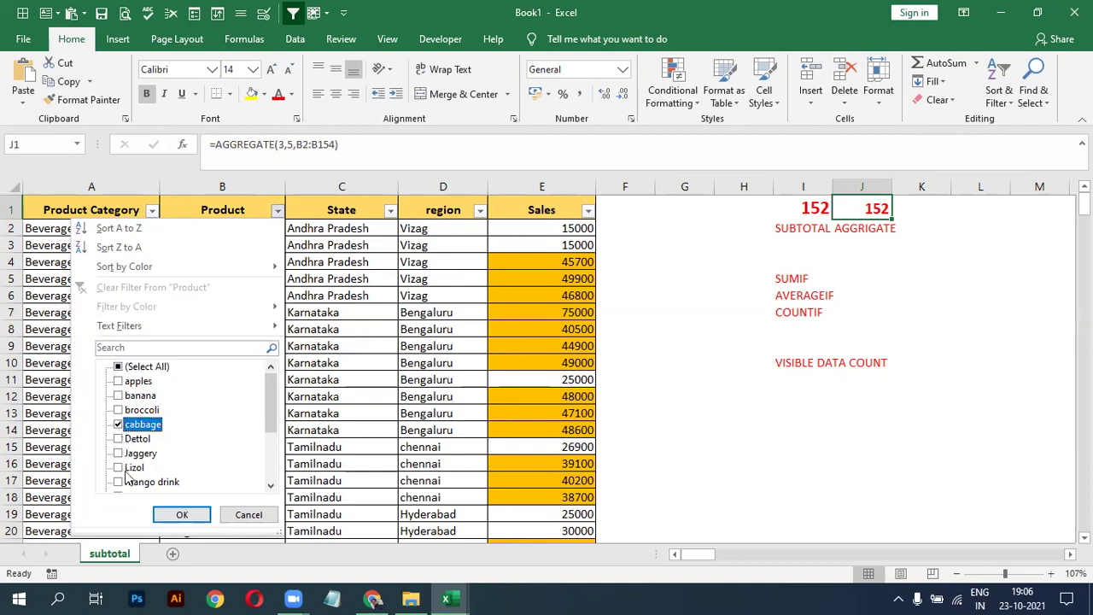
{"action": "left_click", "coordinate": [182, 514]}
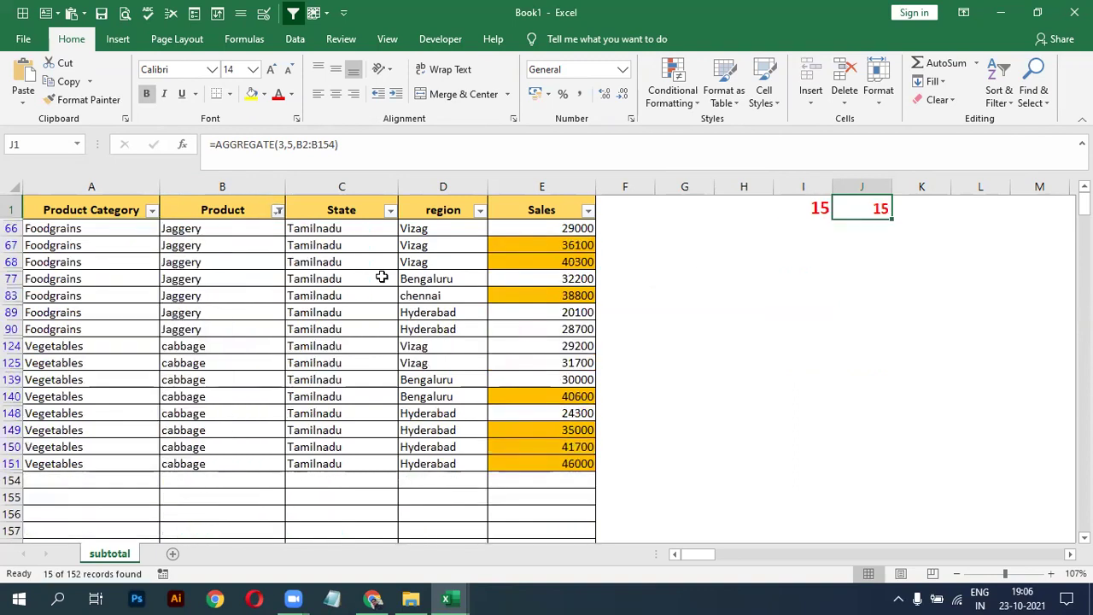
Check the visible cabbage and Jaggery entries in the Product column against the formula counts in I1 and J1
{"action": "left_click_drag", "start_coordinate": [229, 249], "coordinate": [232, 446]}
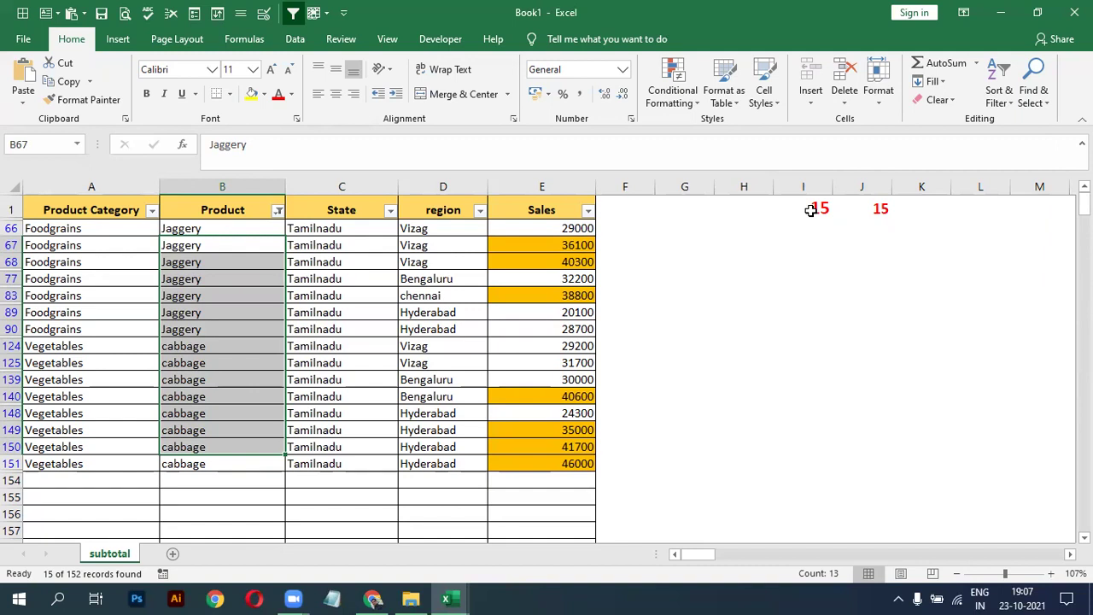
{"action": "key", "text": "Up"}
{"action": "key", "text": "Up"}
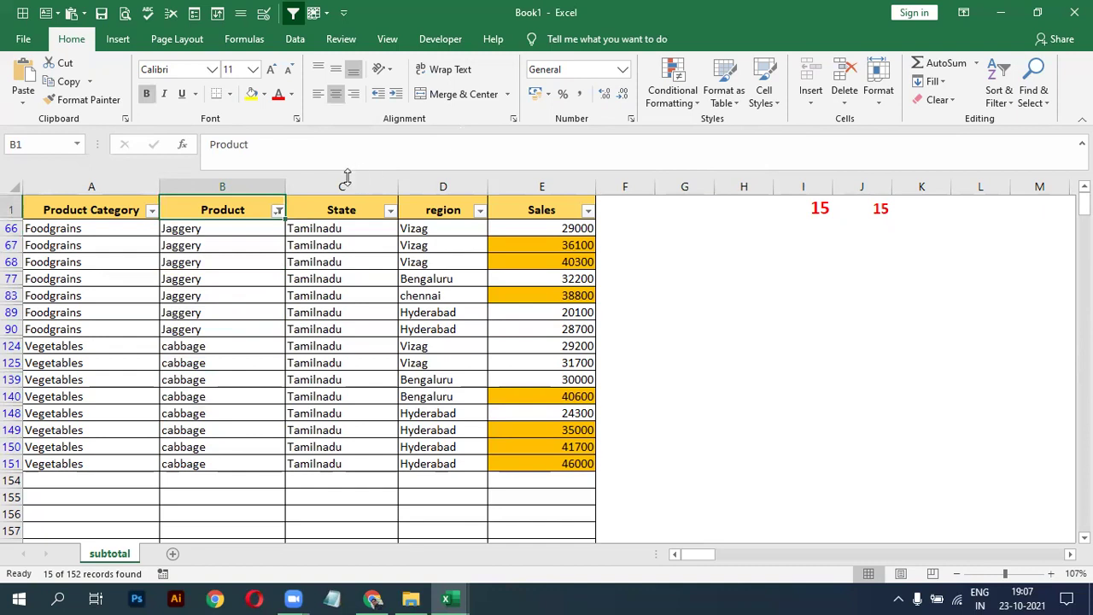
Change the Product column filter to show only broccoli, Dettol, potato and Tropicana Guava
{"action": "left_click", "coordinate": [278, 210]}
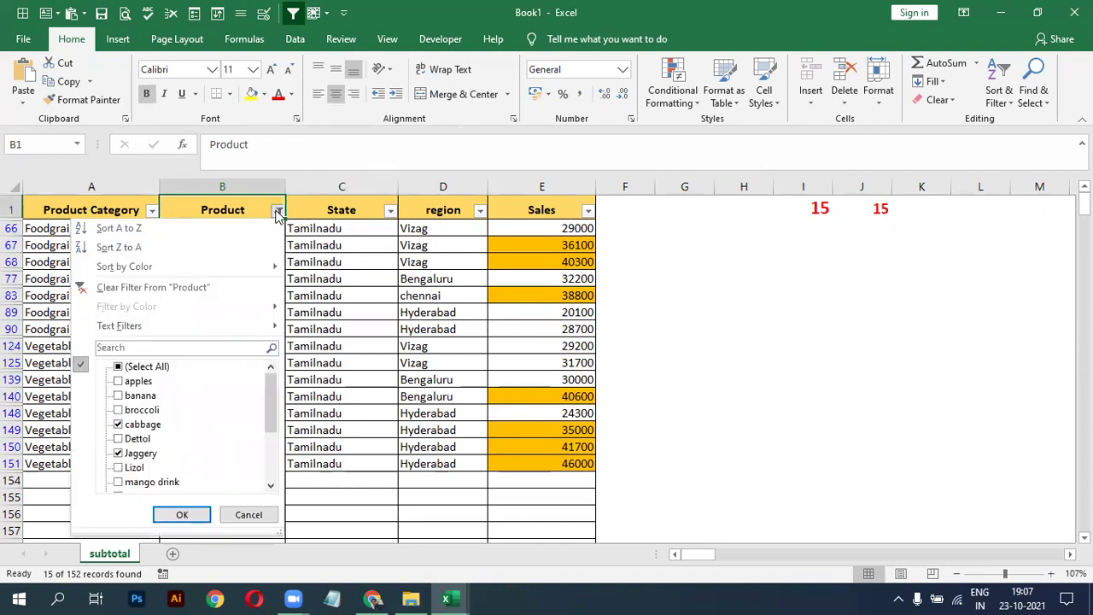
{"action": "left_click", "coordinate": [131, 367]}
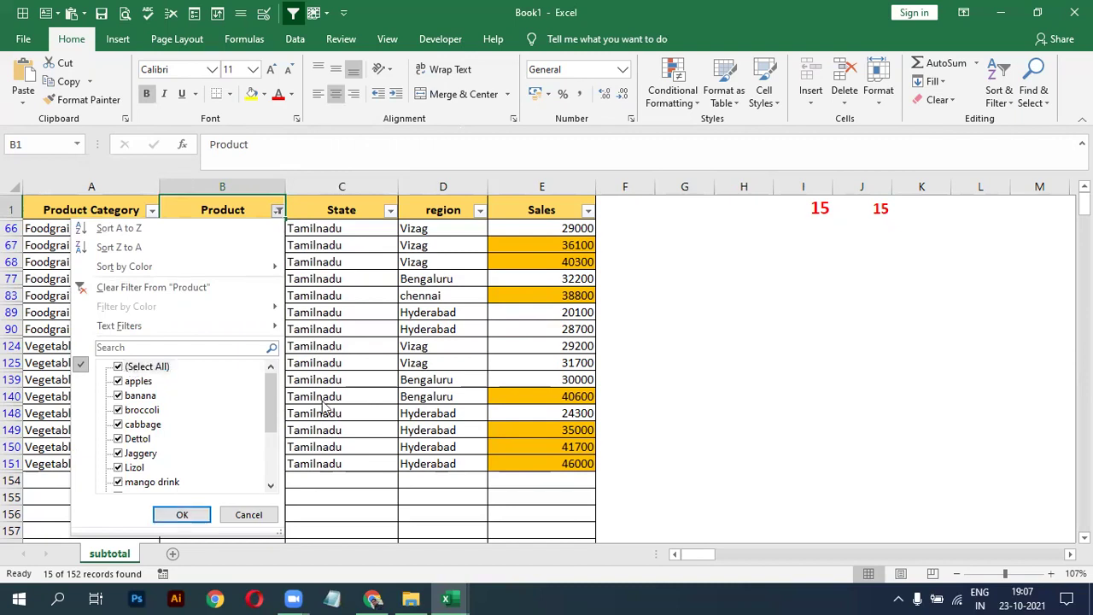
{"action": "mouse_move", "coordinate": [275, 406]}
{"action": "left_mouse_down"}
{"action": "mouse_move", "coordinate": [275, 480]}
{"action": "mouse_move", "coordinate": [274, 400]}
{"action": "left_mouse_up"}
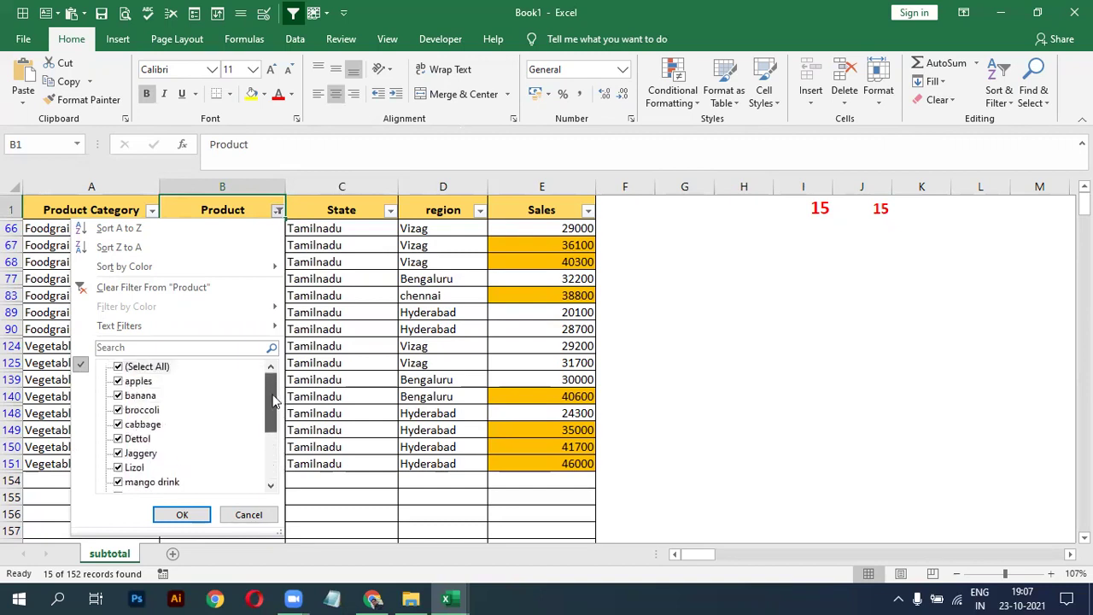
{"action": "left_click", "coordinate": [119, 368]}
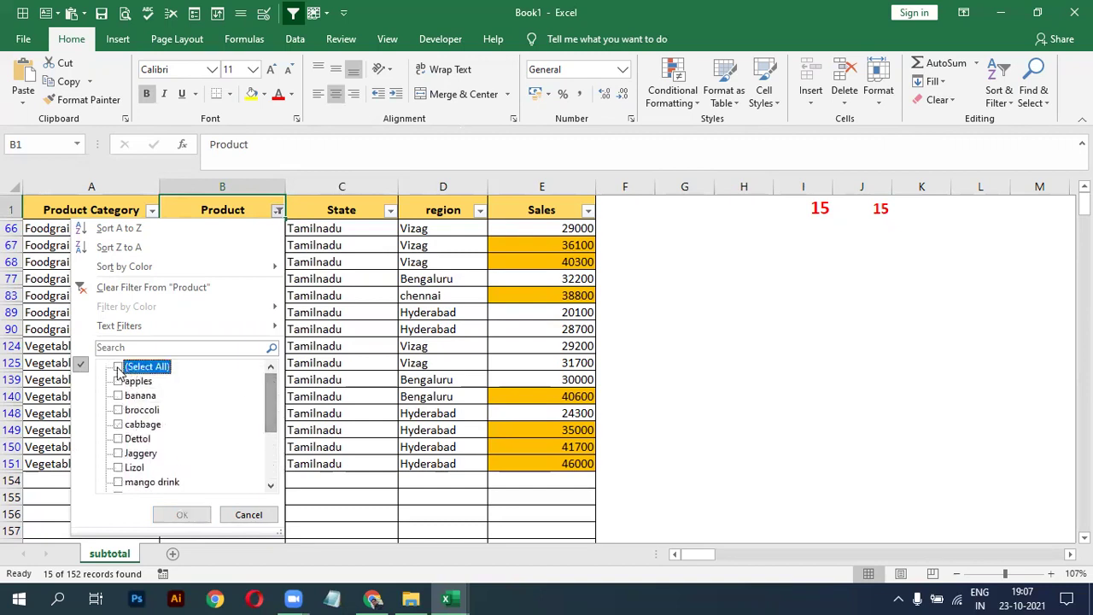
{"action": "left_click", "coordinate": [118, 439]}
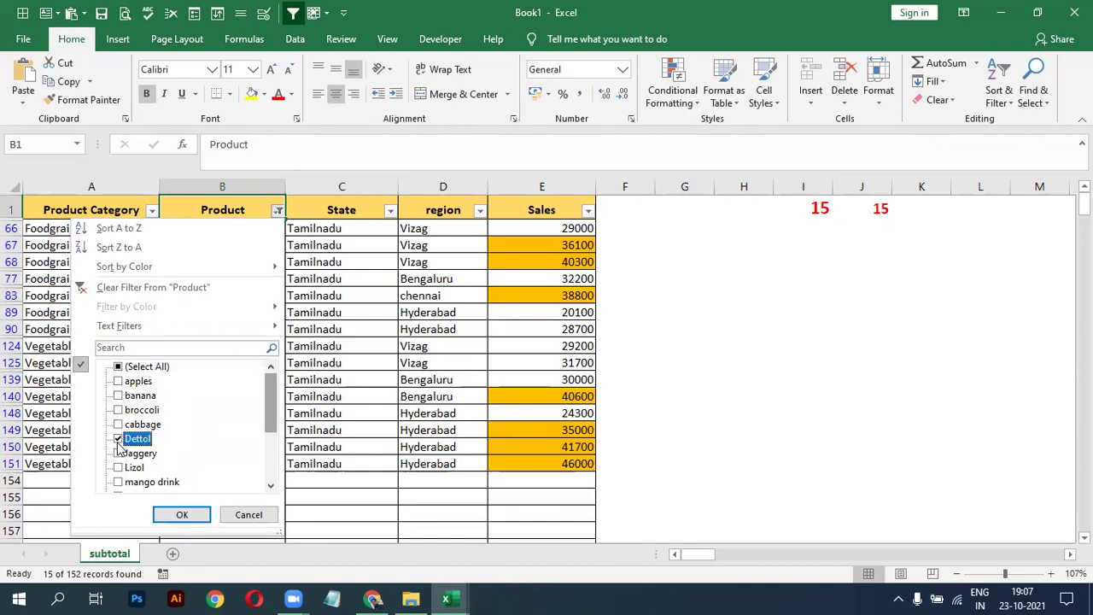
{"action": "left_click", "coordinate": [118, 410]}
{"action": "left_click_drag", "start_coordinate": [272, 419], "coordinate": [272, 453]}
{"action": "left_click", "coordinate": [120, 439]}
{"action": "left_click", "coordinate": [119, 439]}
{"action": "left_click", "coordinate": [119, 483]}
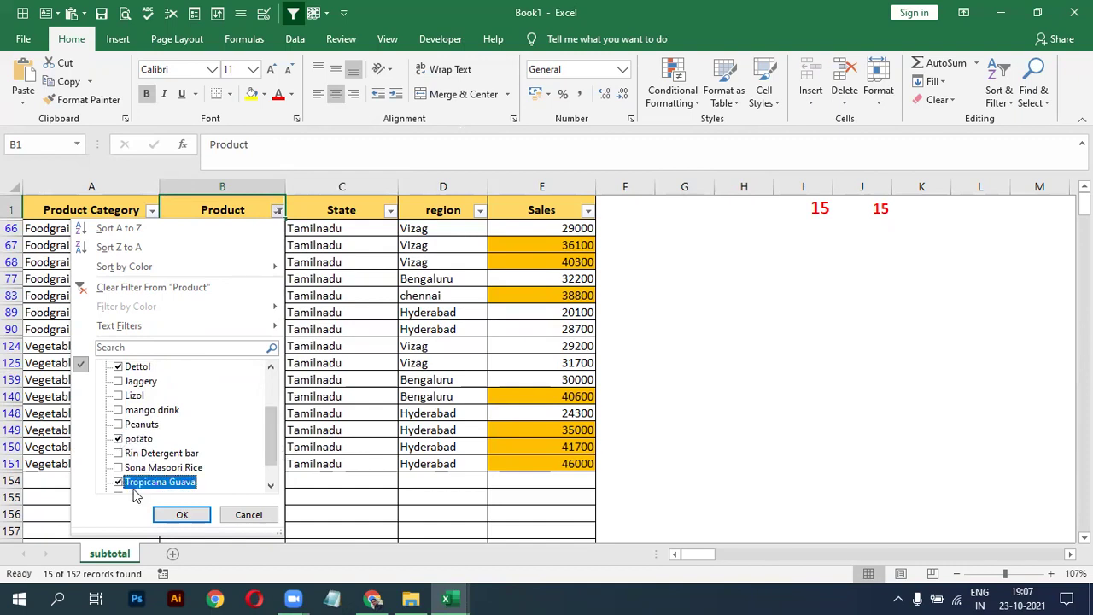
{"action": "left_click", "coordinate": [180, 512]}
Clear the cells holding the SUBTOTAL and AGGREGATE formulas, and undo that deletion to restore them
{"action": "left_click", "coordinate": [233, 247]}
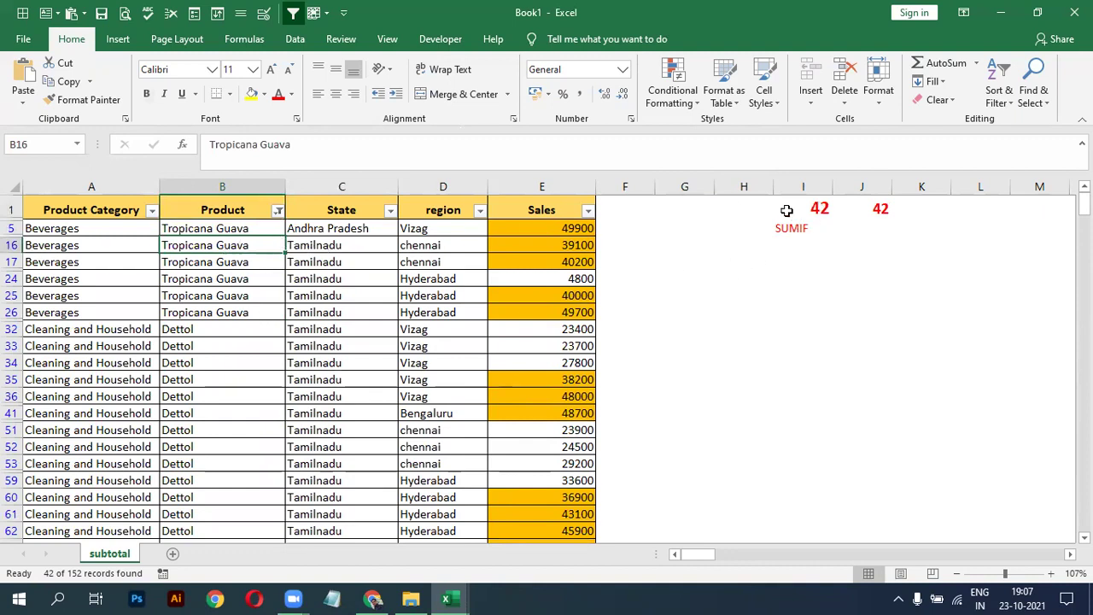
{"action": "left_click_drag", "start_coordinate": [787, 210], "coordinate": [924, 205]}
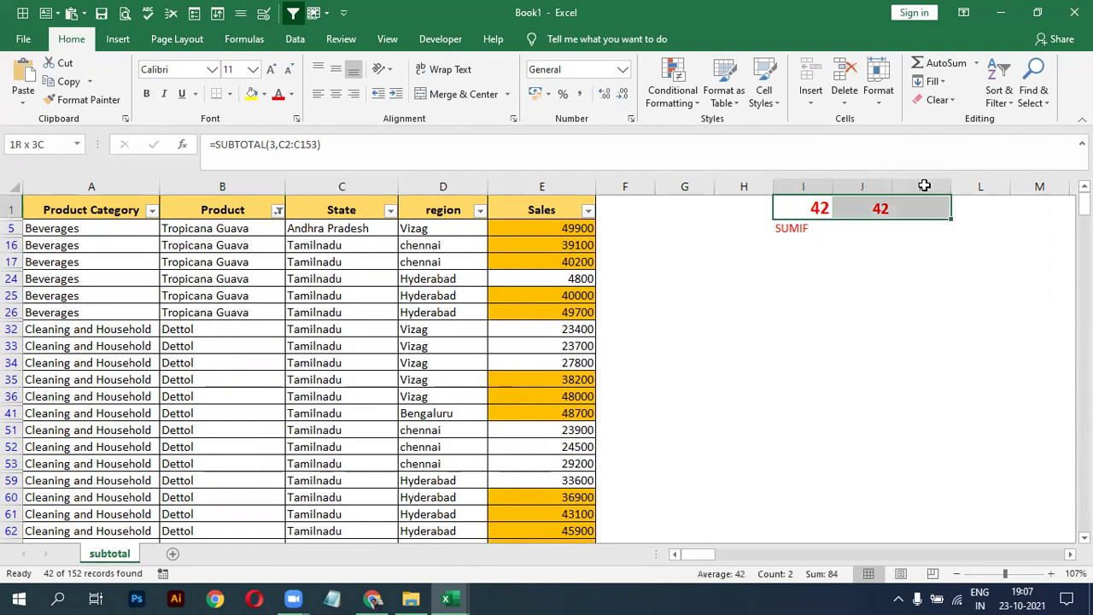
{"action": "left_click", "coordinate": [226, 228]}
{"action": "left_click_drag", "start_coordinate": [785, 205], "coordinate": [917, 238]}
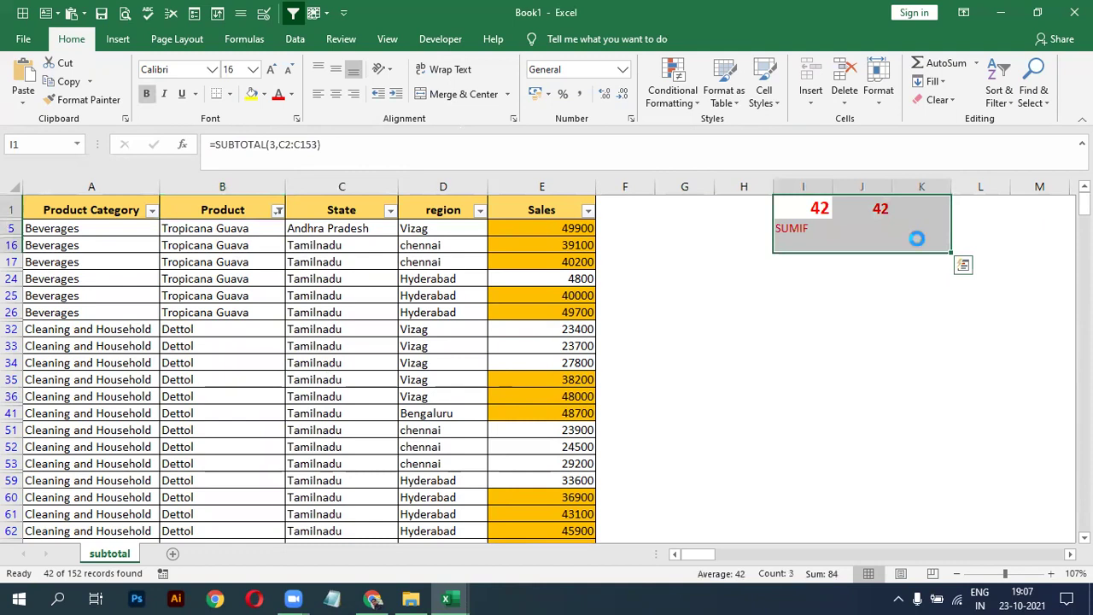
{"action": "key", "text": "Delete"}
{"action": "left_click_drag", "start_coordinate": [216, 226], "coordinate": [218, 272]}
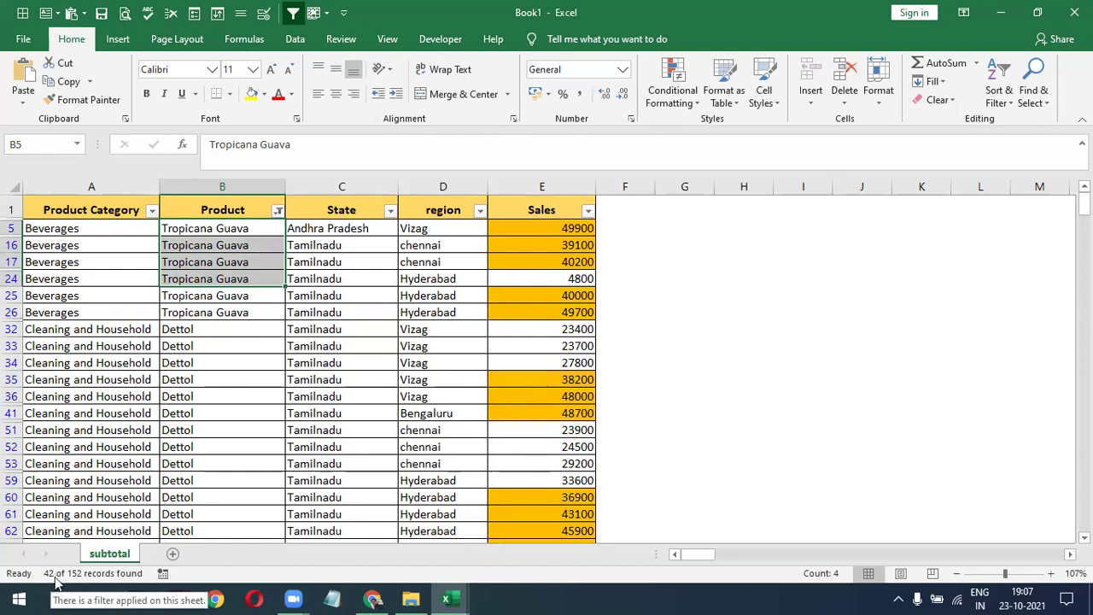
{"action": "left_click", "coordinate": [806, 215]}
{"action": "key", "text": "ctrl+z"}
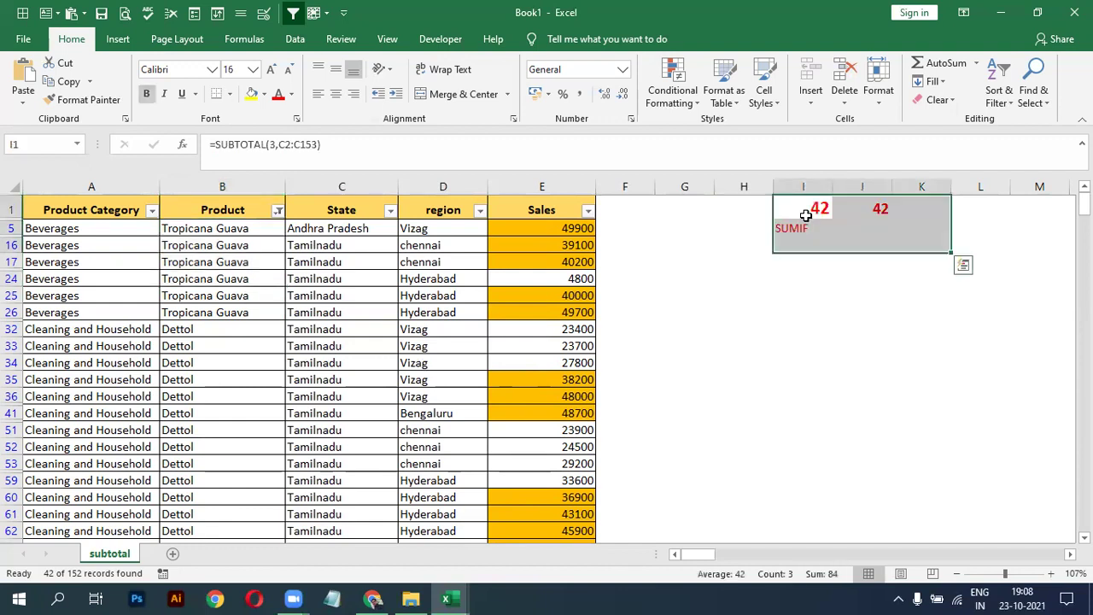
Remove broccoli and Dettol from the Product column filter, leaving only potato and Tropicana Guava
{"action": "left_click", "coordinate": [801, 311]}
{"action": "left_click", "coordinate": [278, 211]}
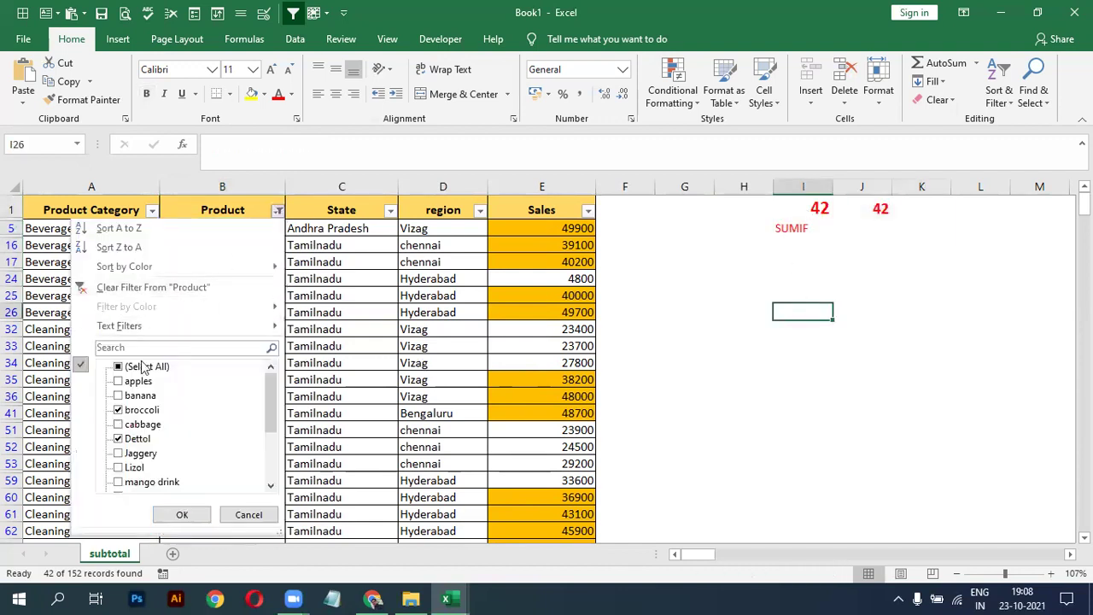
{"action": "left_click", "coordinate": [119, 410]}
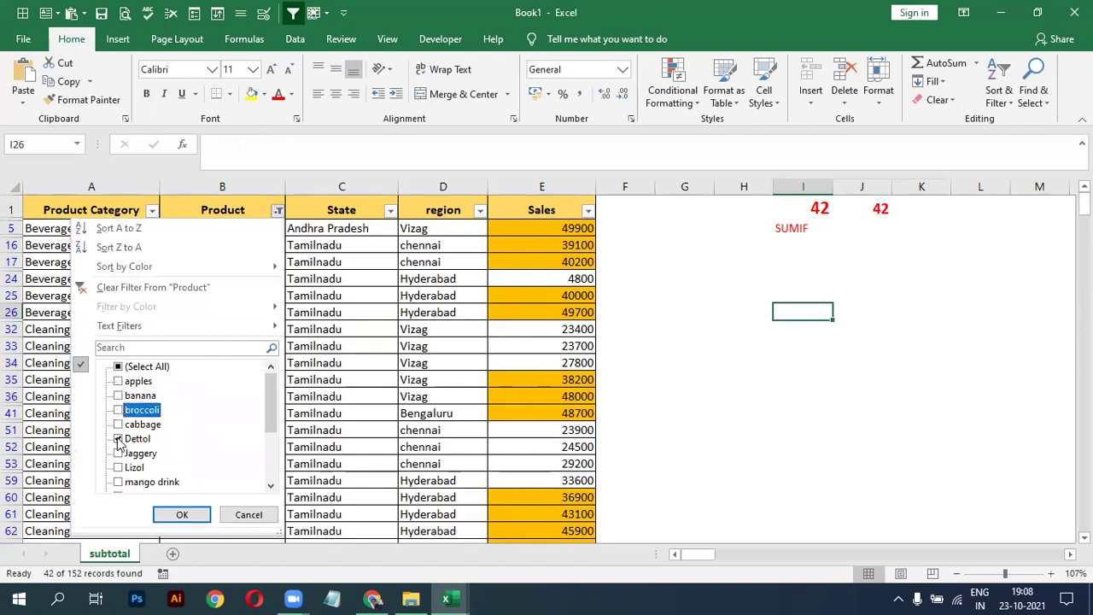
{"action": "left_click", "coordinate": [119, 439]}
{"action": "left_click", "coordinate": [167, 515]}
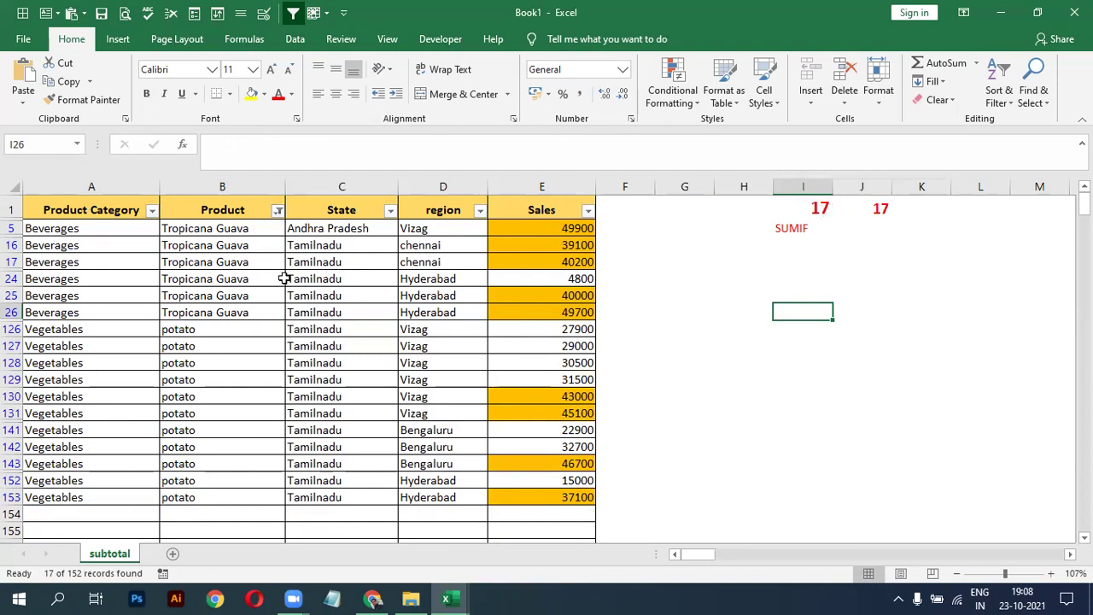
Select all products in the Product column filter to show every sales record again
{"action": "left_click", "coordinate": [277, 210]}
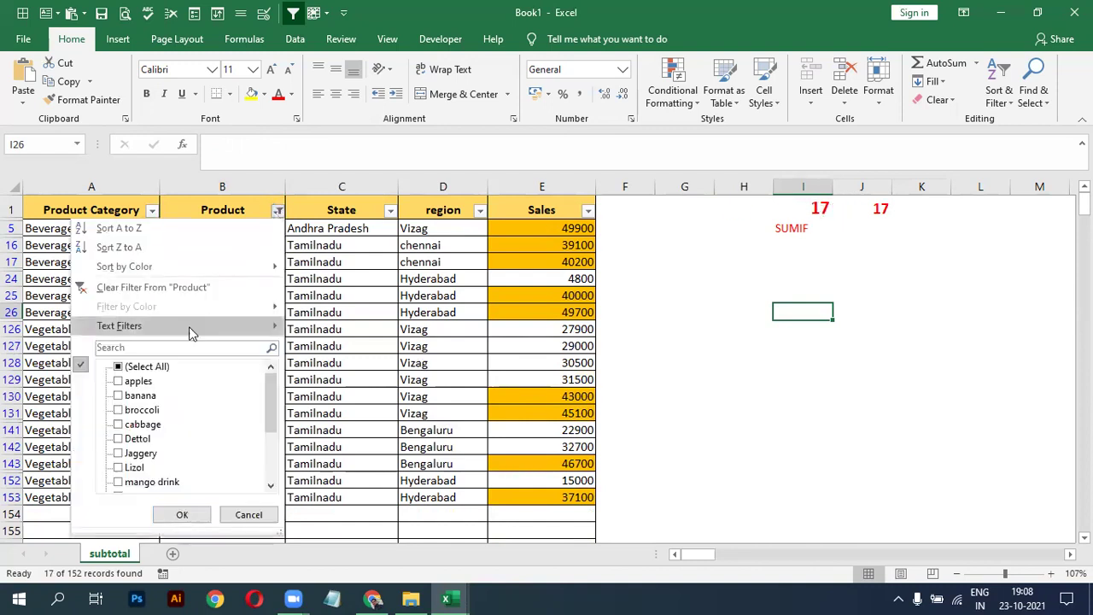
{"action": "left_click", "coordinate": [136, 367]}
{"action": "left_click", "coordinate": [182, 514]}
Enter =COUNTA(B2:B153) in cell I11 under the VISIBLE DATA COUNT label to count the Product entries
{"action": "left_click", "coordinate": [782, 379]}
{"action": "type", "text": "=C"}
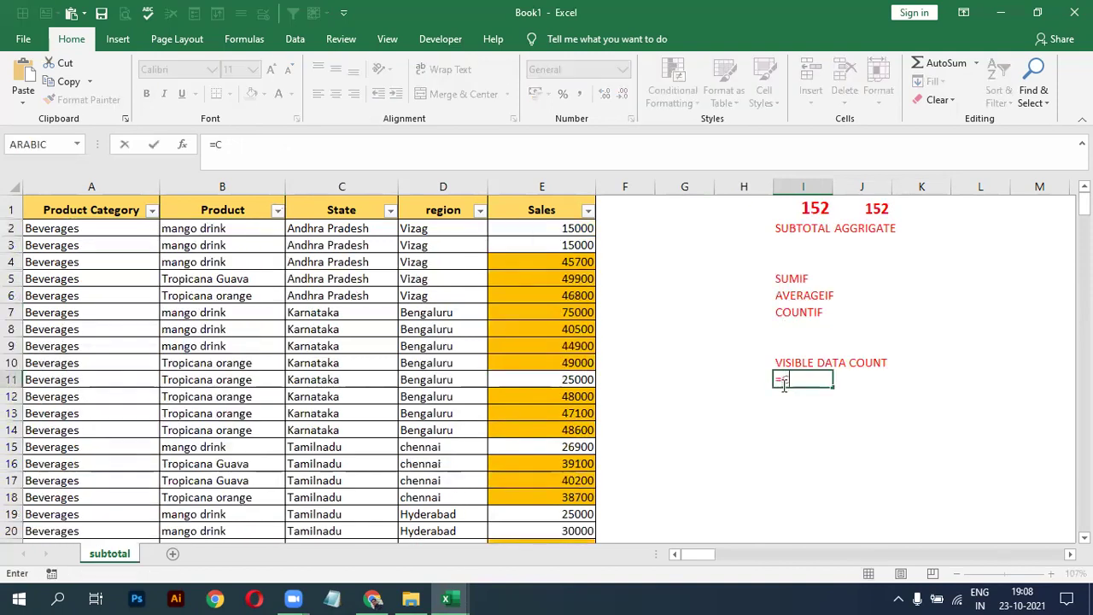
{"action": "type", "text": "OUNTA("}
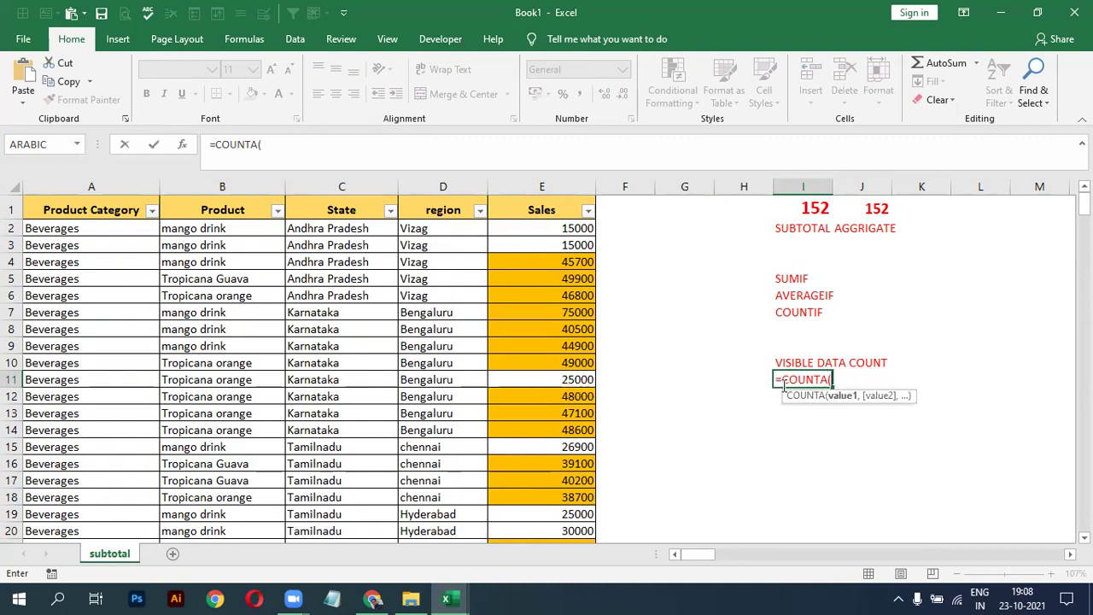
{"action": "left_click", "coordinate": [264, 231]}
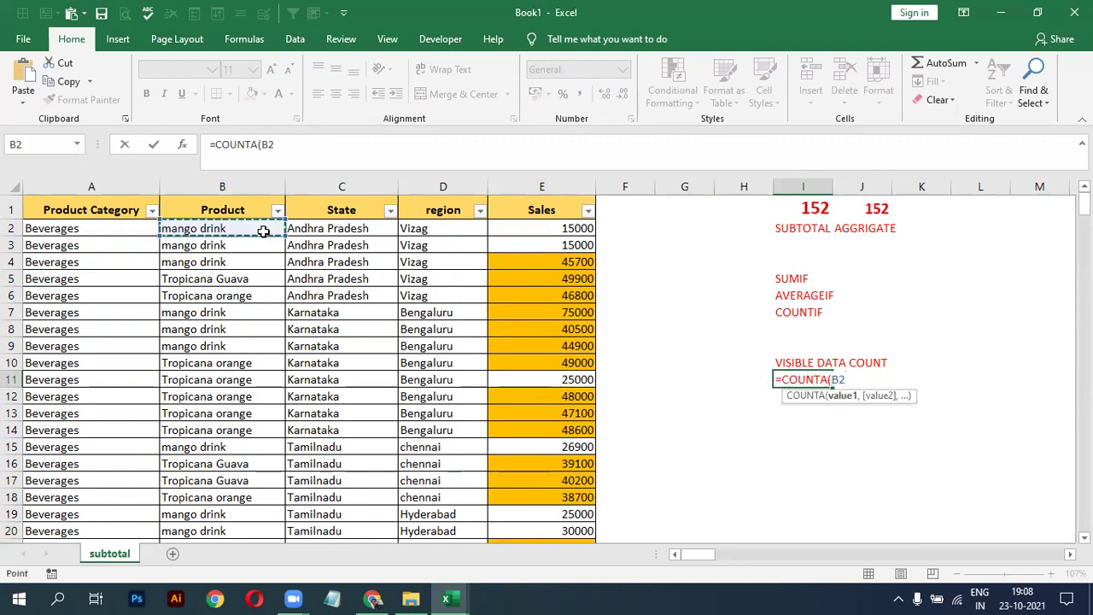
{"action": "key", "text": "ctrl+shift+Down"}
{"action": "key", "text": "Return"}
Enlarge the COUNTA result in cell I11 to a 14-point font size
{"action": "key", "text": "Up"}
{"action": "key", "text": "Up"}
{"action": "key", "text": "Up"}
{"action": "key", "text": "Up"}
{"action": "key", "text": "Up"}
{"action": "key", "text": "Up"}
{"action": "key", "text": "Up"}
{"action": "key", "text": "Up"}
{"action": "key", "text": "Up"}
{"action": "key", "text": "Up"}
{"action": "key", "text": "Up"}
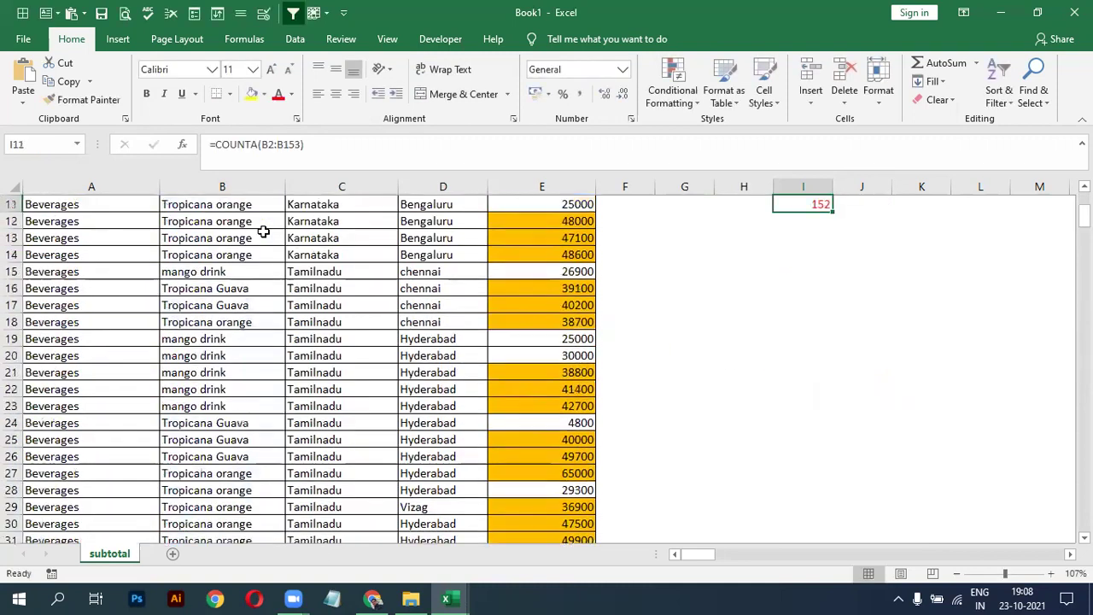
{"action": "key", "text": "Down"}
{"action": "key", "text": "Down"}
{"action": "key", "text": "Down"}
{"action": "key", "text": "Down"}
{"action": "key", "text": "Down"}
{"action": "key", "text": "Down"}
{"action": "key", "text": "Down"}
{"action": "key", "text": "Down"}
{"action": "key", "text": "Down"}
{"action": "key", "text": "Down"}
{"action": "key", "text": "Down"}
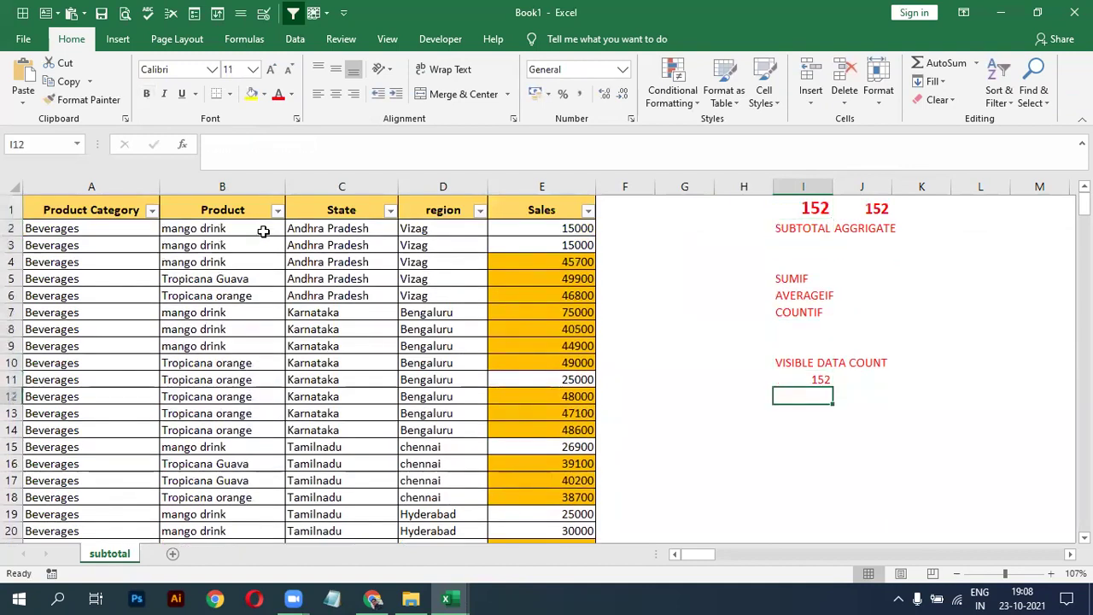
{"action": "key", "text": "Up"}
{"action": "left_click", "coordinate": [268, 70]}
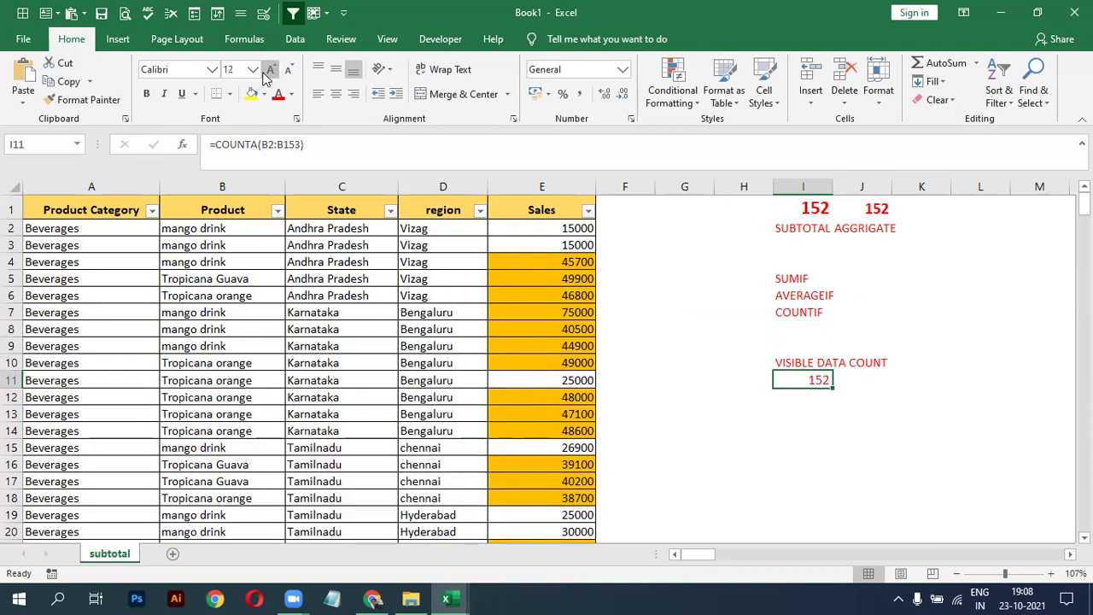
{"action": "left_click", "coordinate": [268, 70]}
Filter the Product column to show only the banana and cabbage records
{"action": "left_click", "coordinate": [278, 210]}
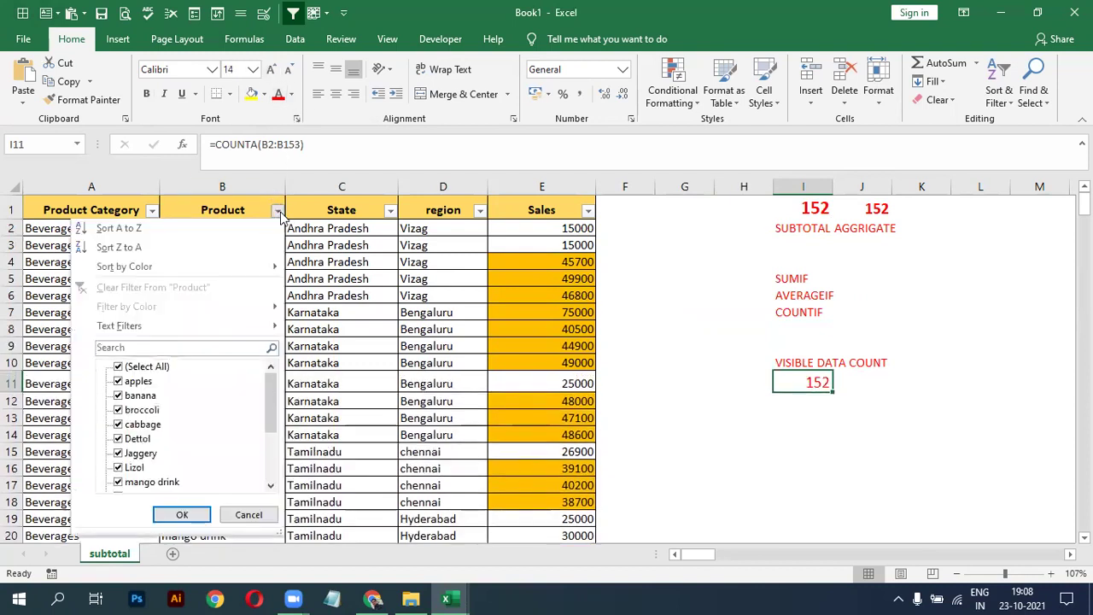
{"action": "left_click", "coordinate": [119, 367]}
{"action": "left_click", "coordinate": [119, 396]}
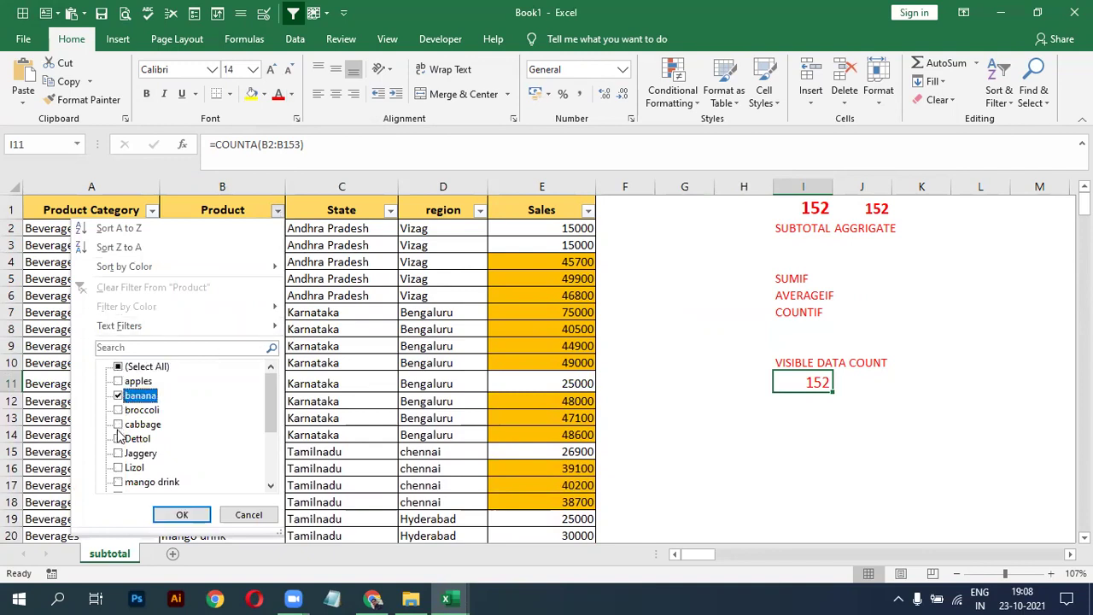
{"action": "left_click", "coordinate": [119, 424]}
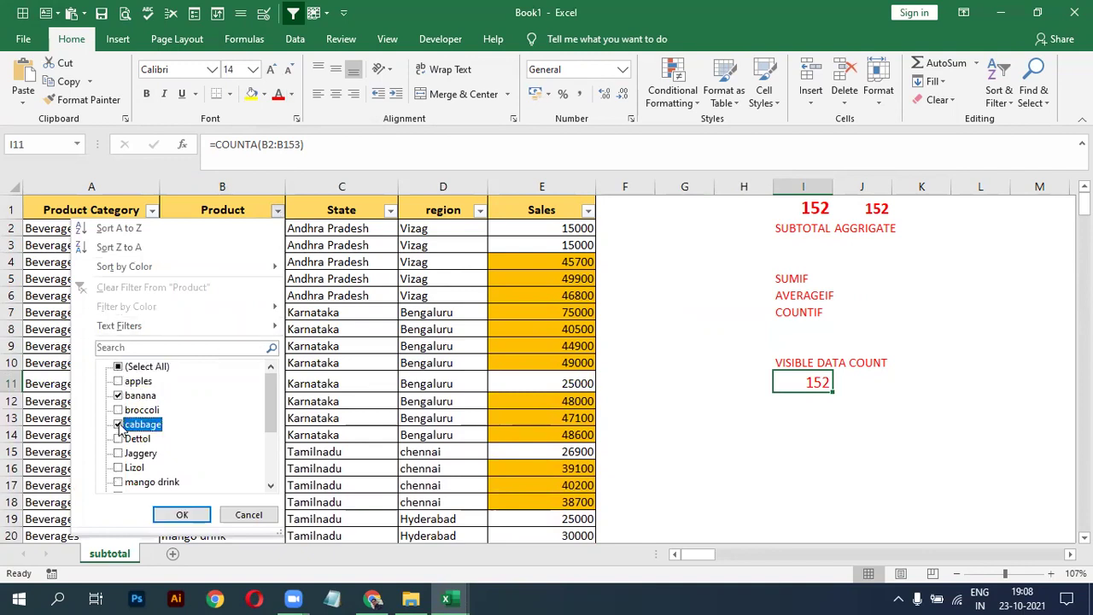
{"action": "left_click", "coordinate": [171, 513]}
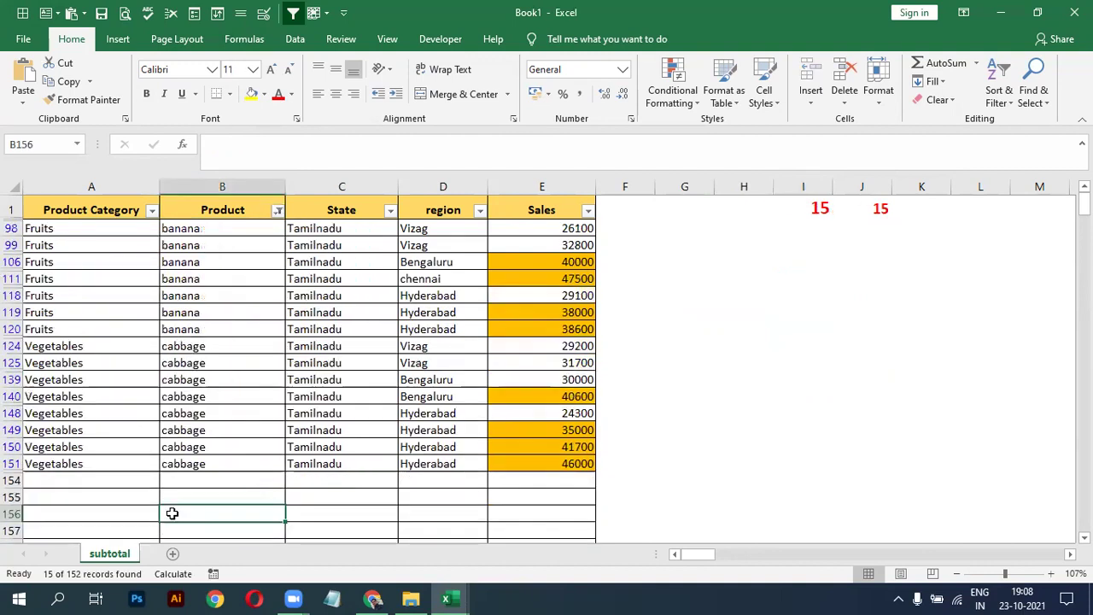
Examine the SUBTOTAL formula in cell I1 and the AGGREGATE formula in cell J1 under the active filter
{"action": "left_click", "coordinate": [821, 209]}
{"action": "double_click", "coordinate": [818, 208]}
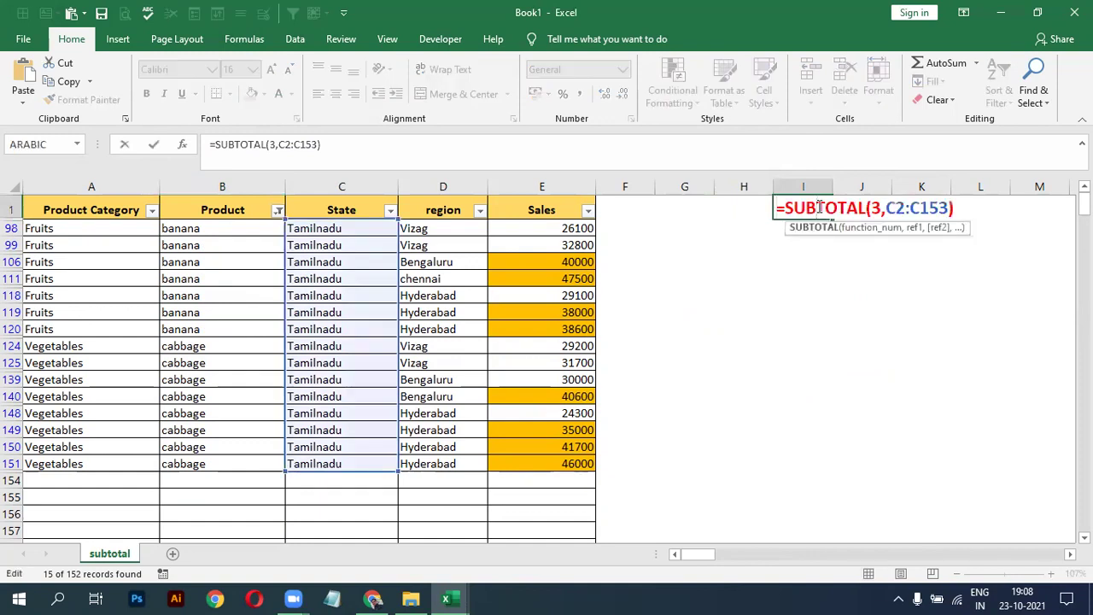
{"action": "key", "text": "Return"}
{"action": "double_click", "coordinate": [861, 206]}
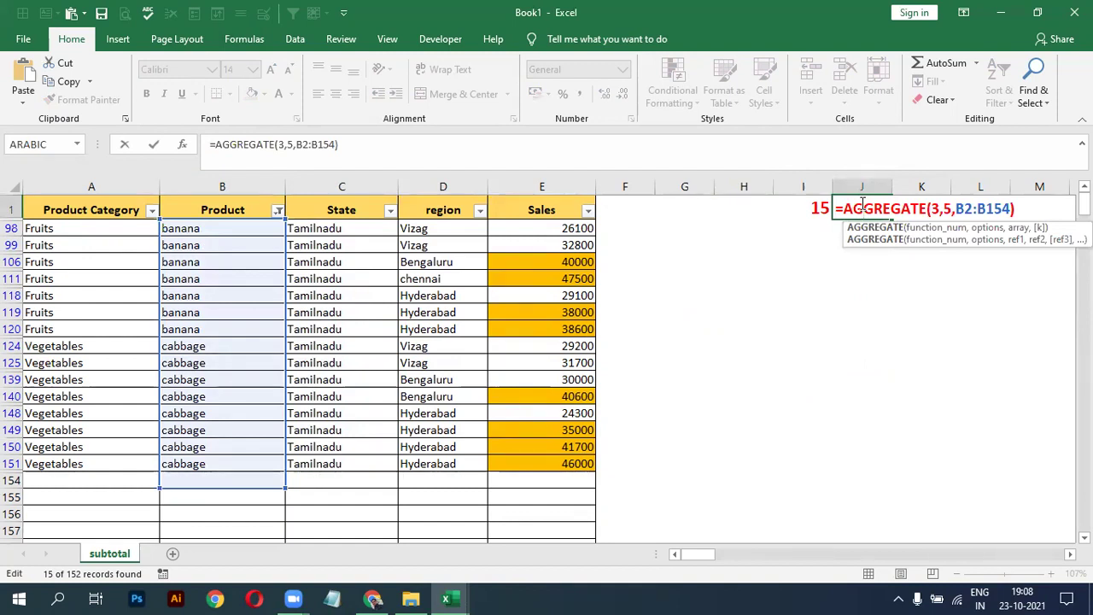
Include all products in the Product column filter again so the full sales list is shown
{"action": "left_click", "coordinate": [278, 210]}
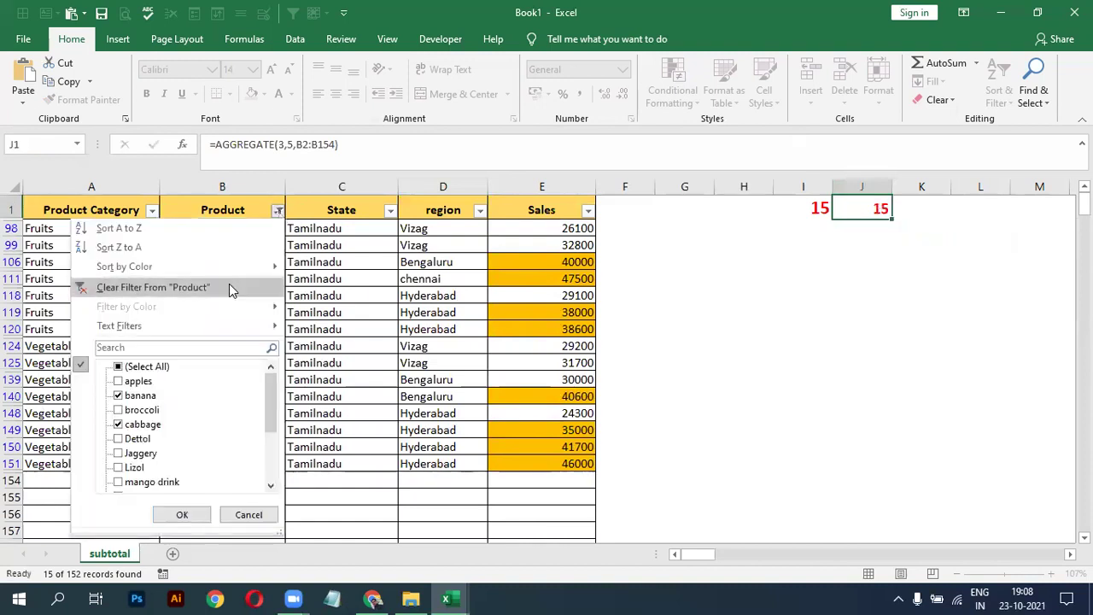
{"action": "left_click", "coordinate": [143, 370]}
{"action": "left_click", "coordinate": [182, 514]}
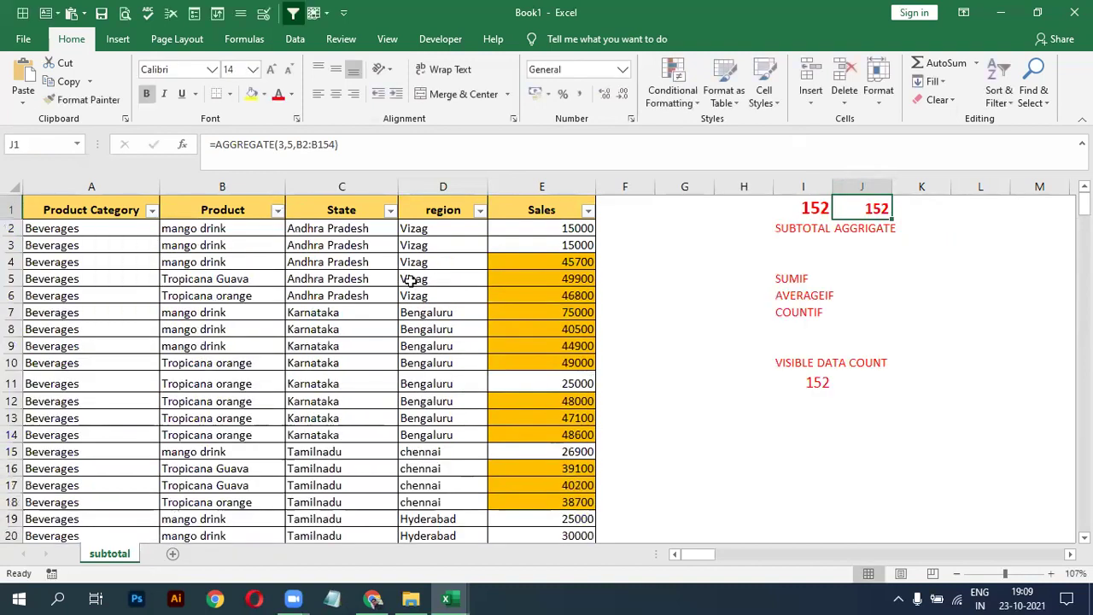
Add subtotals to the sales list that sum the Sales column at each change in State
{"action": "left_click", "coordinate": [379, 306]}
{"action": "left_click", "coordinate": [315, 343]}
{"action": "left_click", "coordinate": [295, 39]}
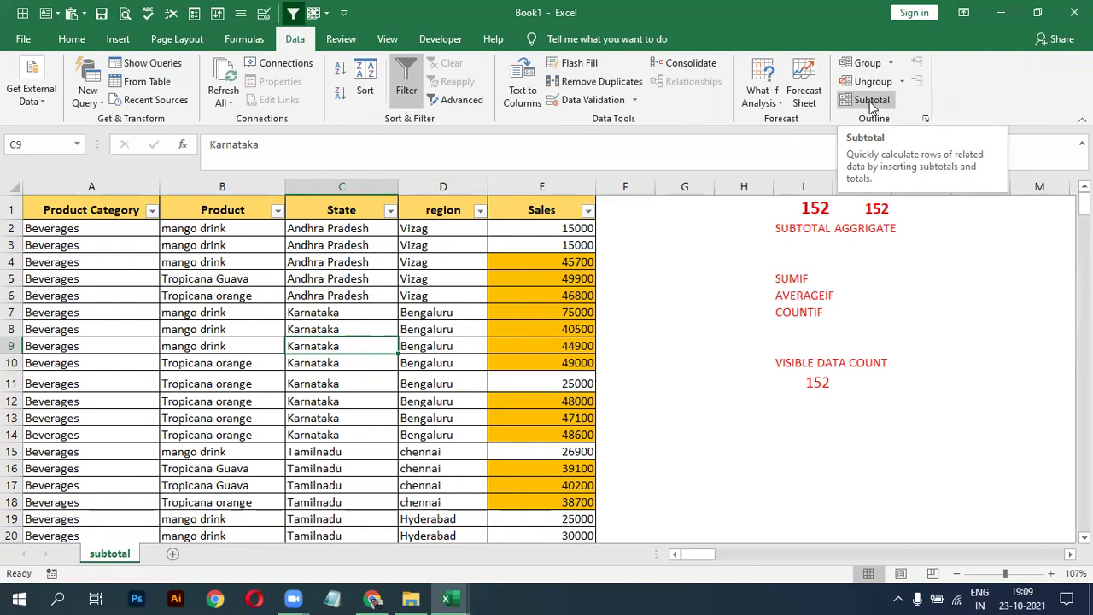
{"action": "left_click", "coordinate": [299, 275]}
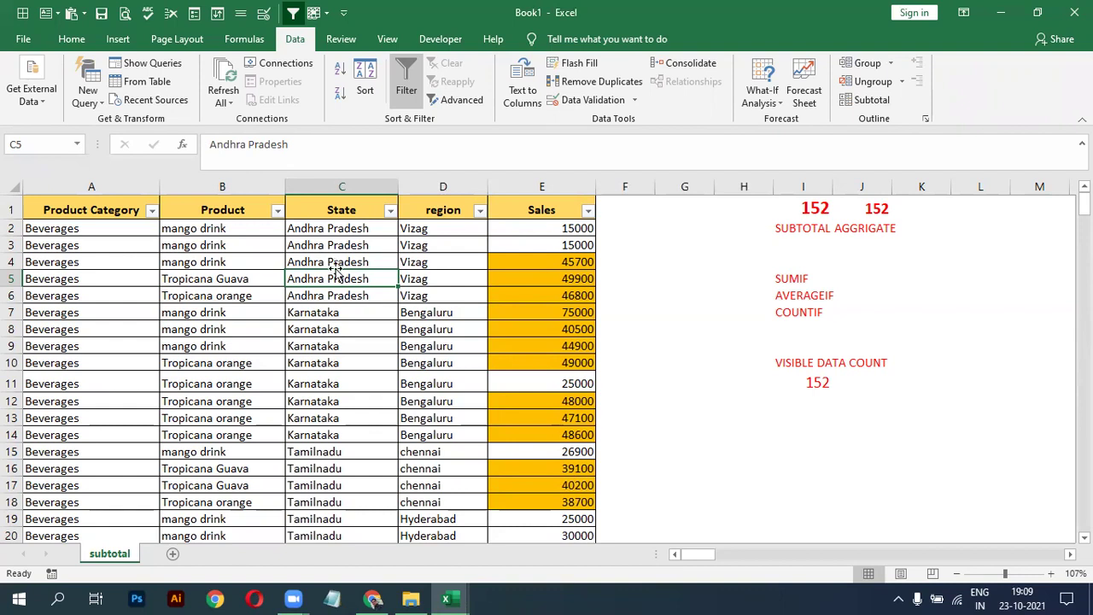
{"action": "left_click", "coordinate": [870, 99]}
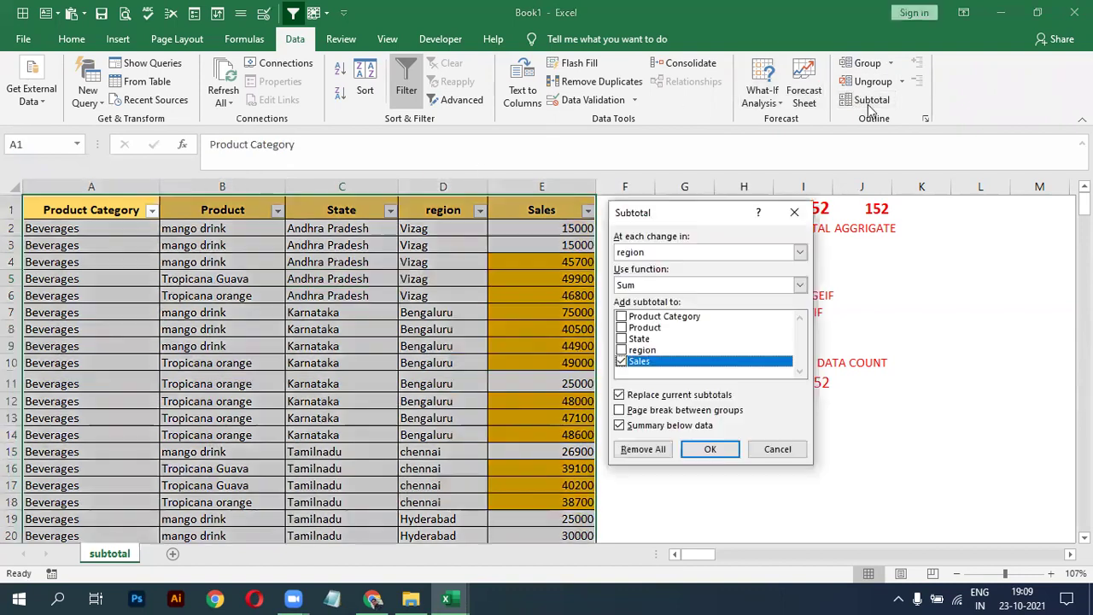
{"action": "left_click", "coordinate": [643, 253]}
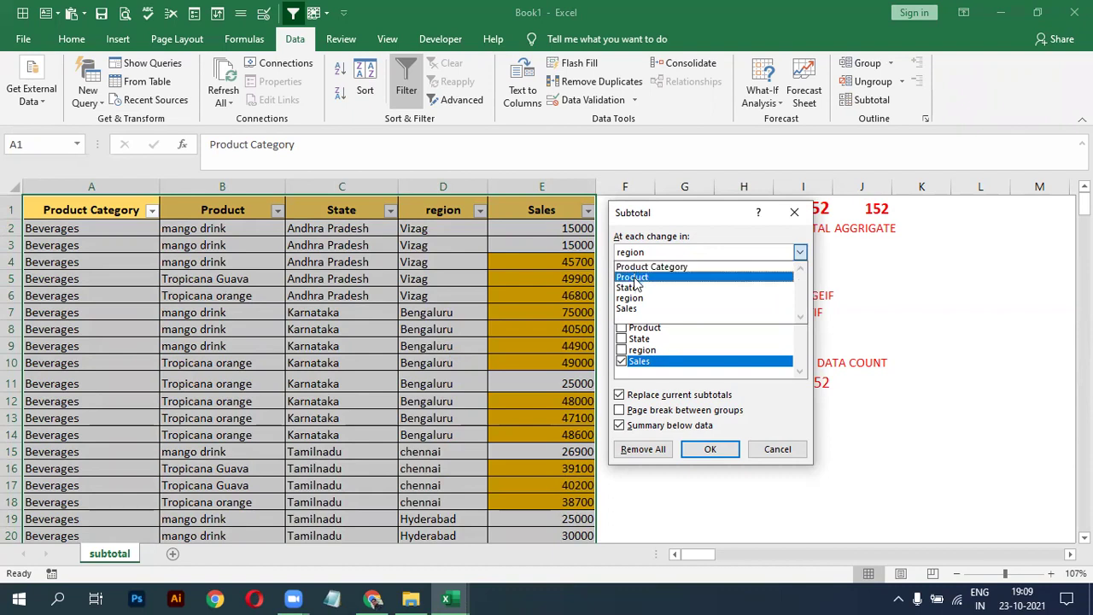
{"action": "left_click", "coordinate": [634, 288]}
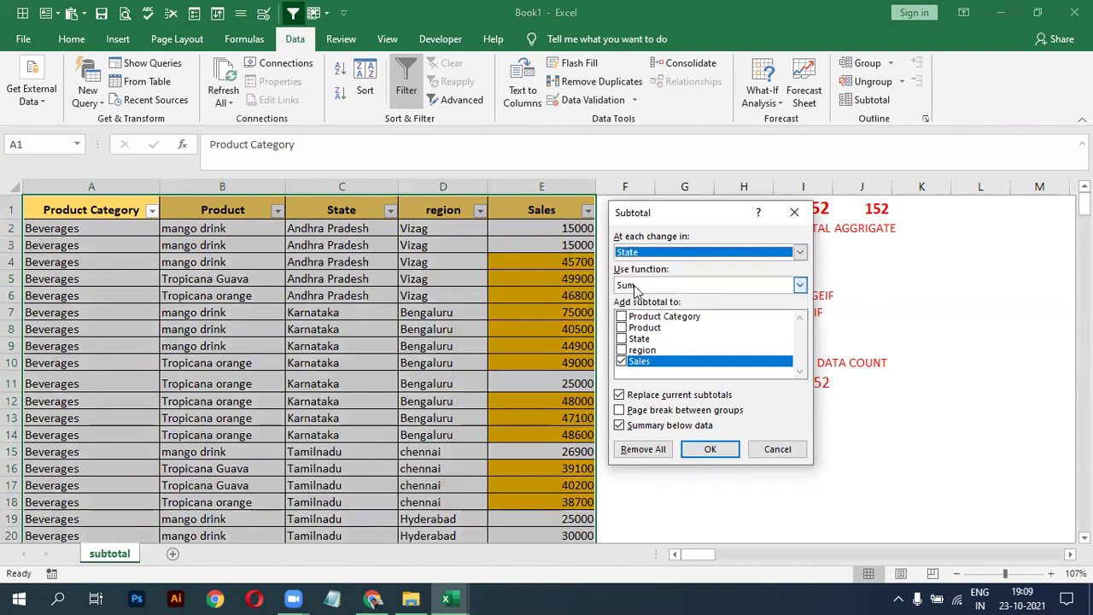
{"action": "left_click", "coordinate": [709, 449]}
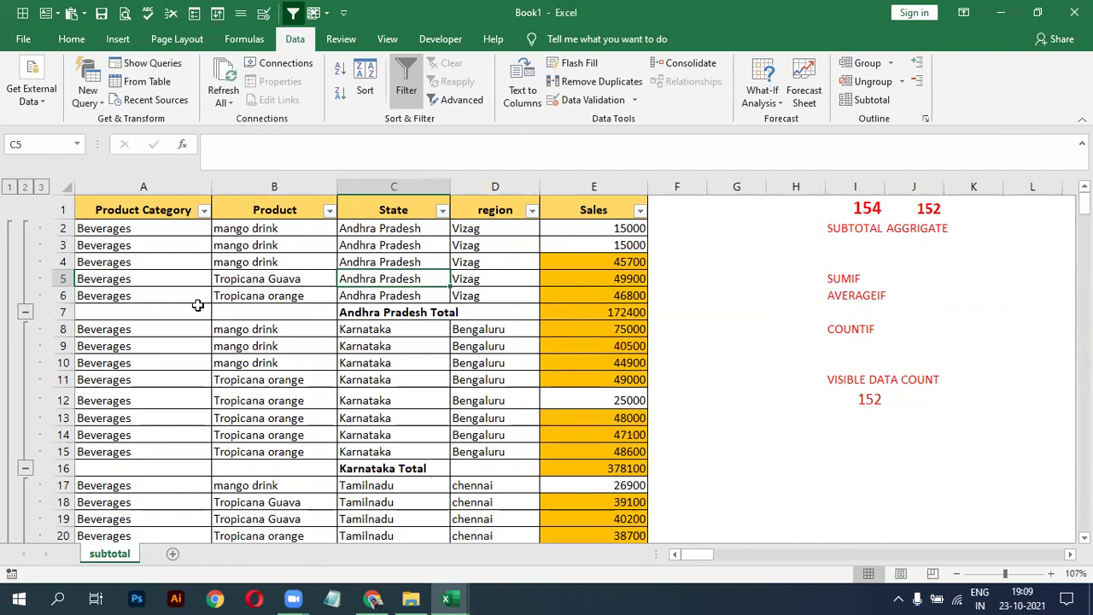
Collapse the Andhra Pradesh and Karnataka groups and look through the Tamilnadu records down the sheet
{"action": "left_click", "coordinate": [24, 311]}
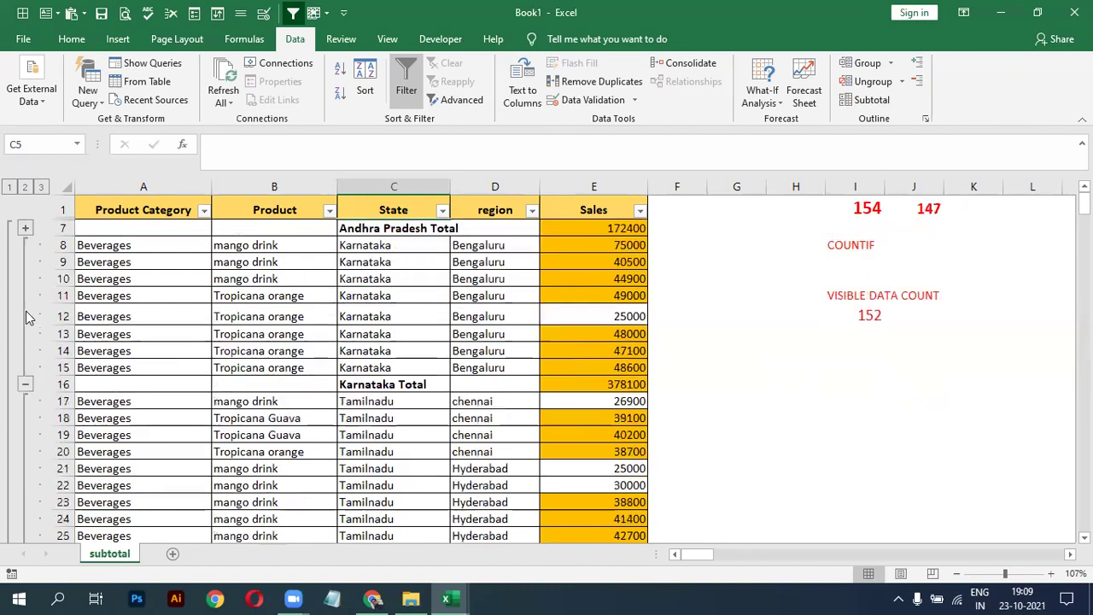
{"action": "left_click", "coordinate": [26, 384]}
{"action": "scroll", "coordinate": [150, 388], "scroll_direction": "down", "scroll_amount": 3}
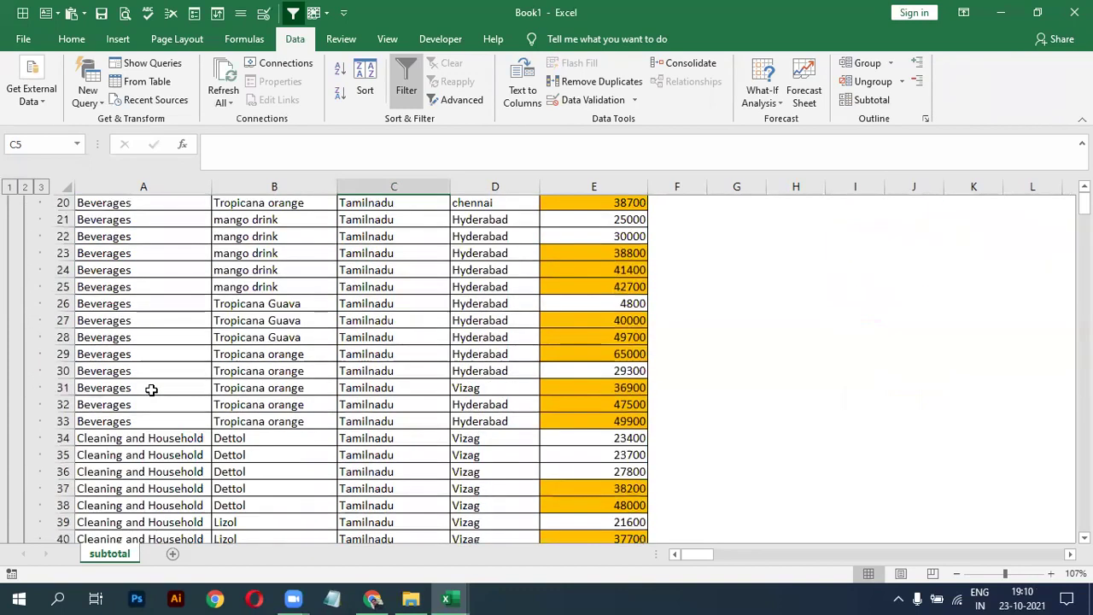
{"action": "scroll", "coordinate": [150, 390], "scroll_direction": "down", "scroll_amount": 11}
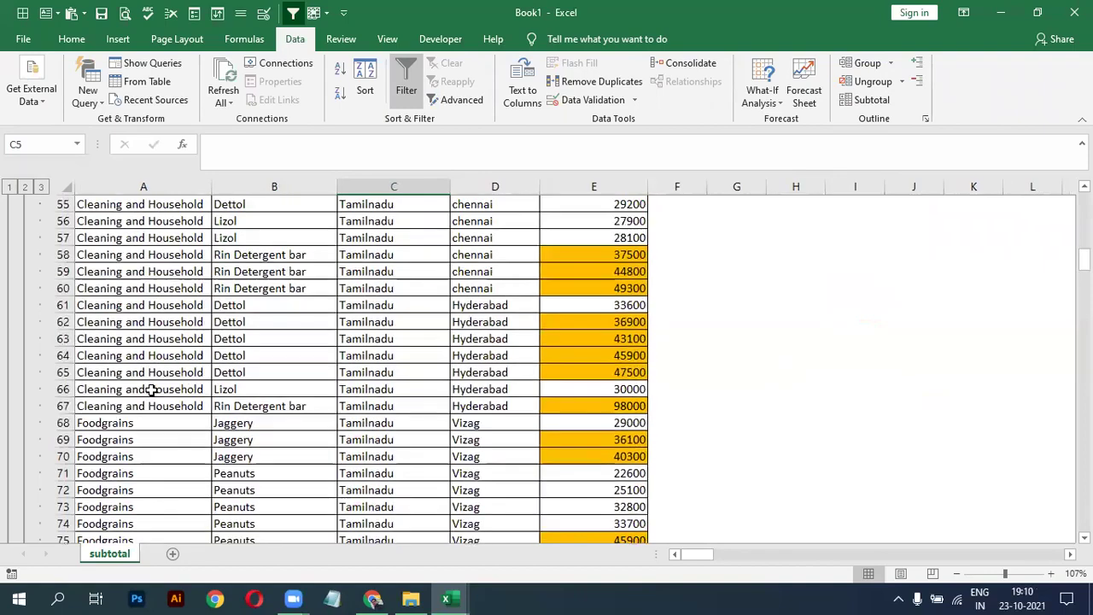
{"action": "scroll", "coordinate": [150, 390], "scroll_direction": "up", "scroll_amount": 7}
{"action": "scroll", "coordinate": [150, 390], "scroll_direction": "down", "scroll_amount": 10}
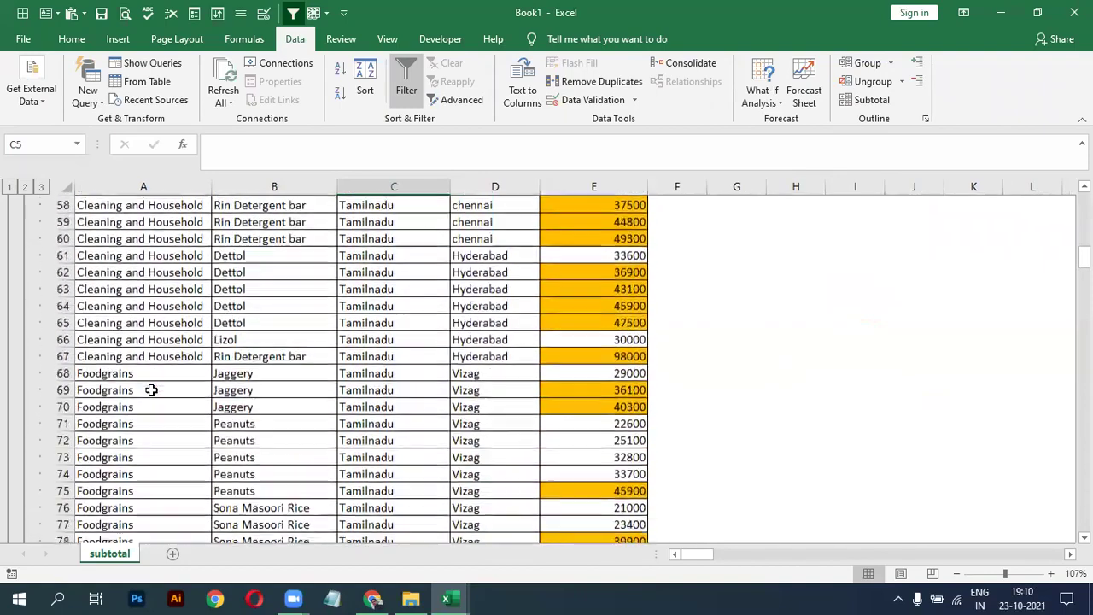
{"action": "scroll", "coordinate": [150, 391], "scroll_direction": "down", "scroll_amount": 19}
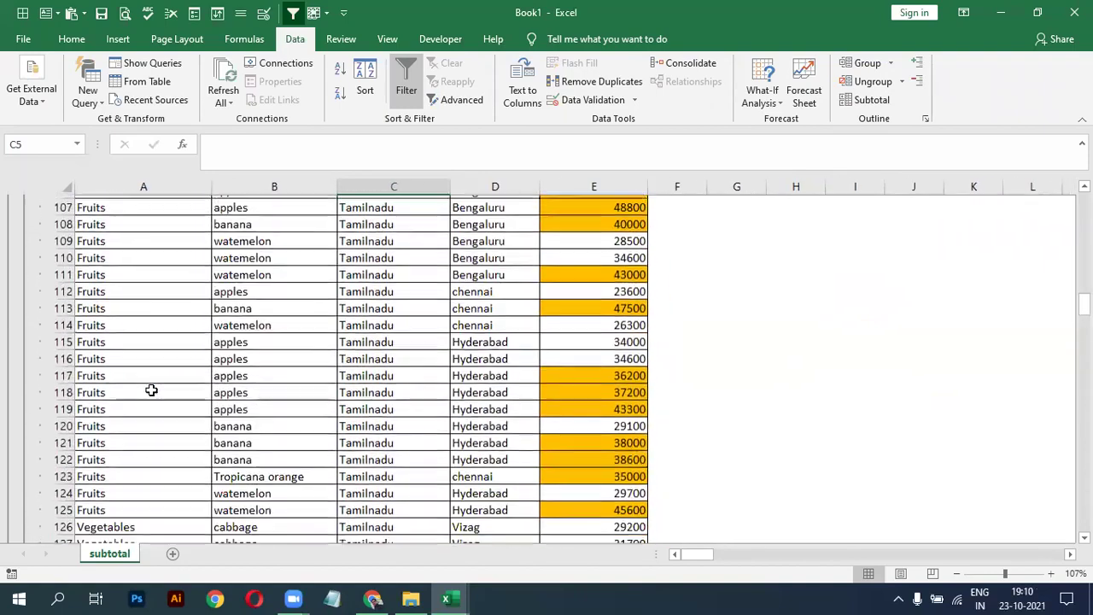
{"action": "scroll", "coordinate": [150, 390], "scroll_direction": "down", "scroll_amount": 4}
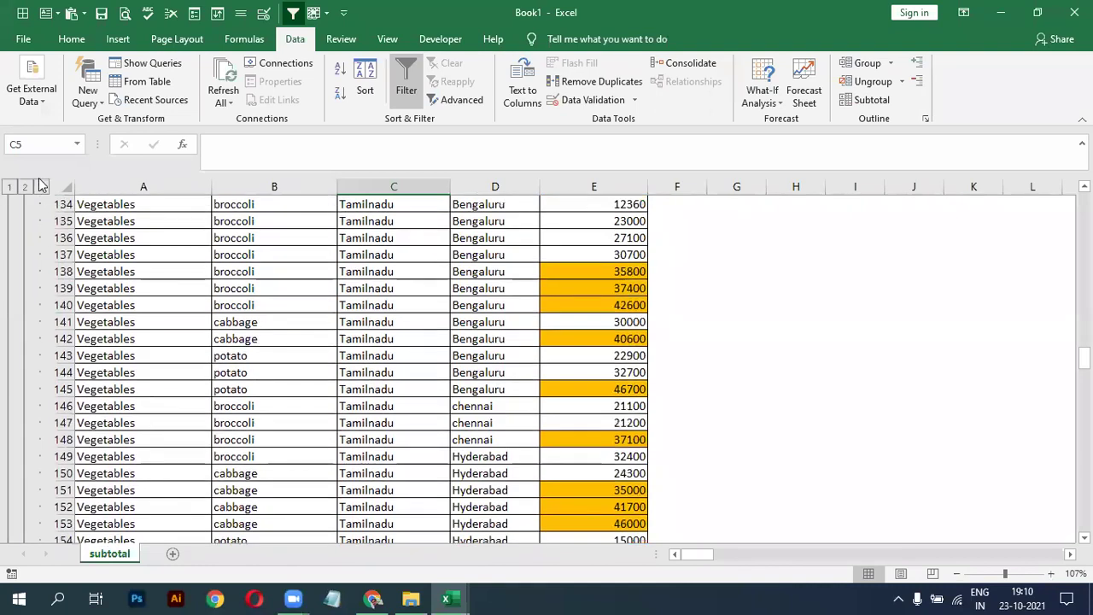
Switch the outline between the state totals level and the grand total level to compare the summaries
{"action": "left_click", "coordinate": [25, 187]}
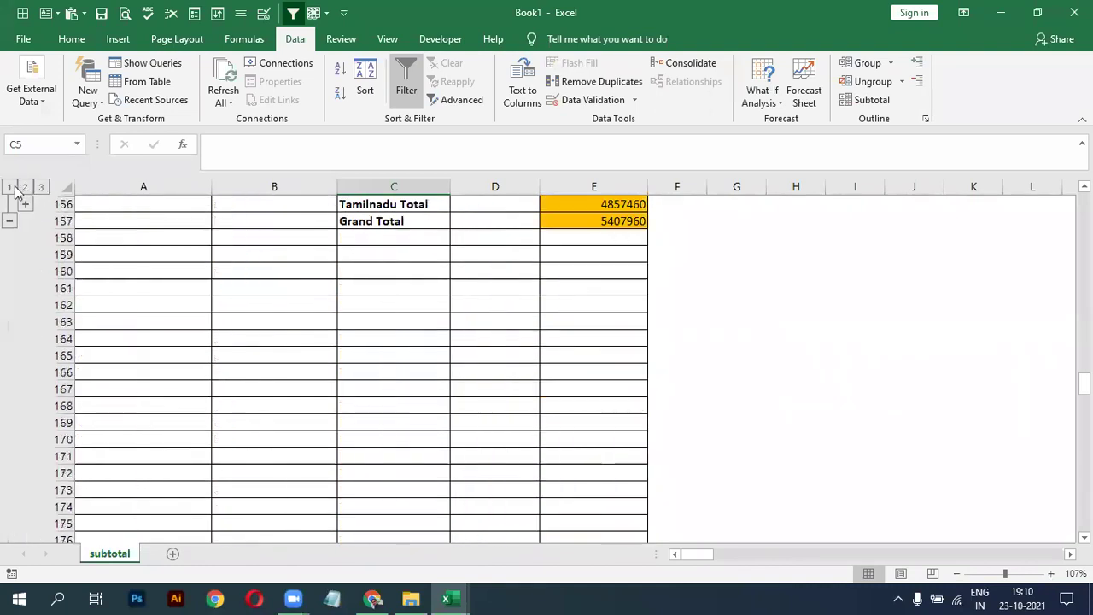
{"action": "left_click", "coordinate": [10, 187]}
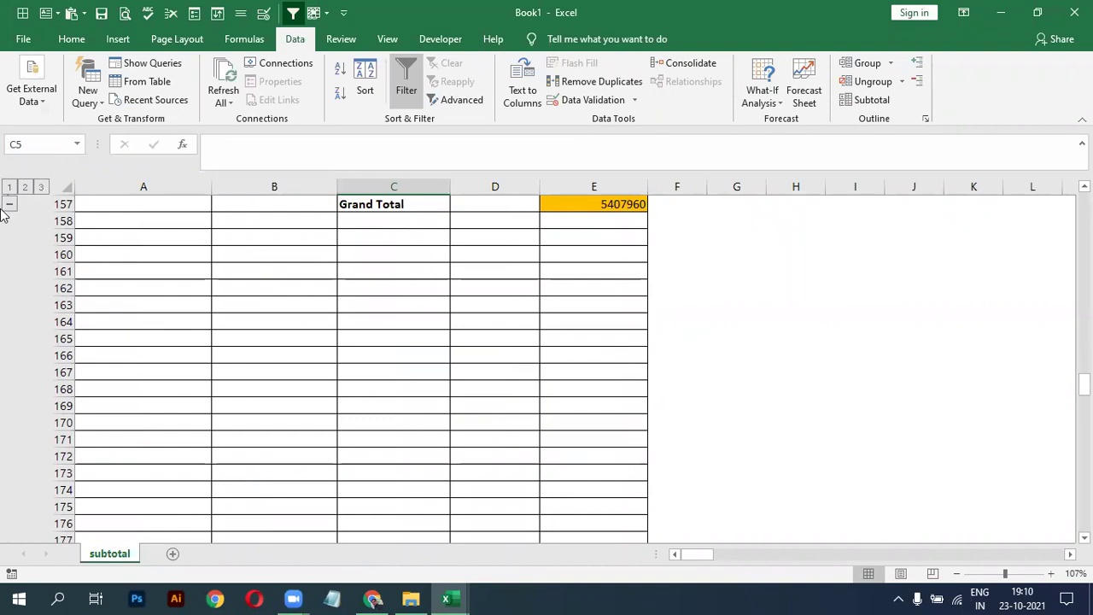
{"action": "left_click", "coordinate": [9, 204]}
{"action": "left_click", "coordinate": [25, 188]}
{"action": "scroll", "coordinate": [274, 300], "scroll_direction": "down", "scroll_amount": 1}
{"action": "scroll", "coordinate": [274, 300], "scroll_direction": "up", "scroll_amount": 1}
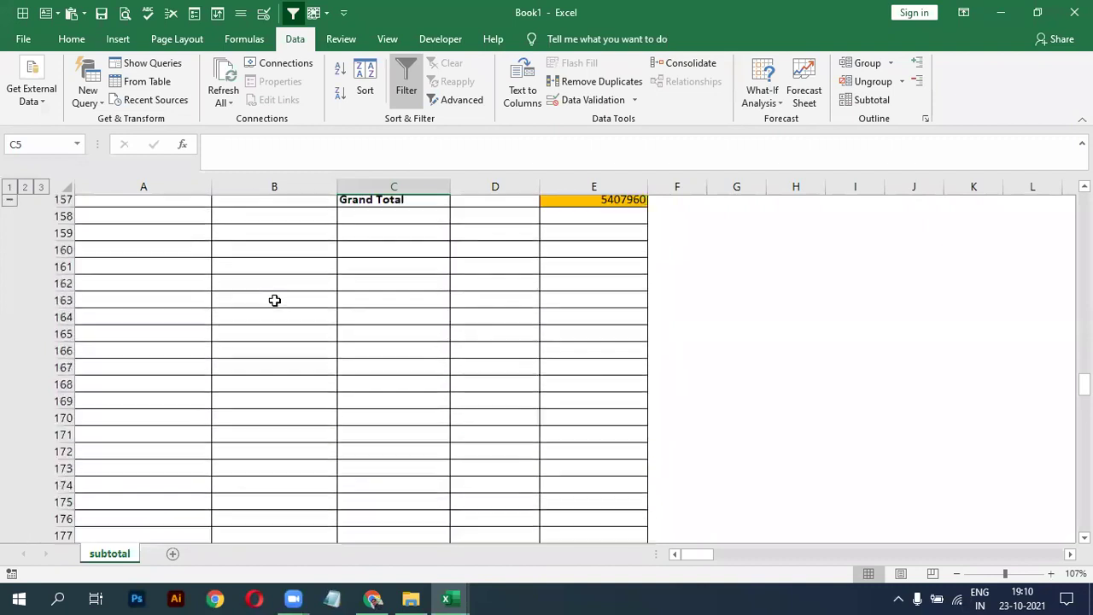
Expand the Karnataka, Andhra Pradesh and Tamilnadu groups to show their individual records again
{"action": "scroll", "coordinate": [275, 300], "scroll_direction": "up", "scroll_amount": 2}
{"action": "left_click", "coordinate": [25, 245]}
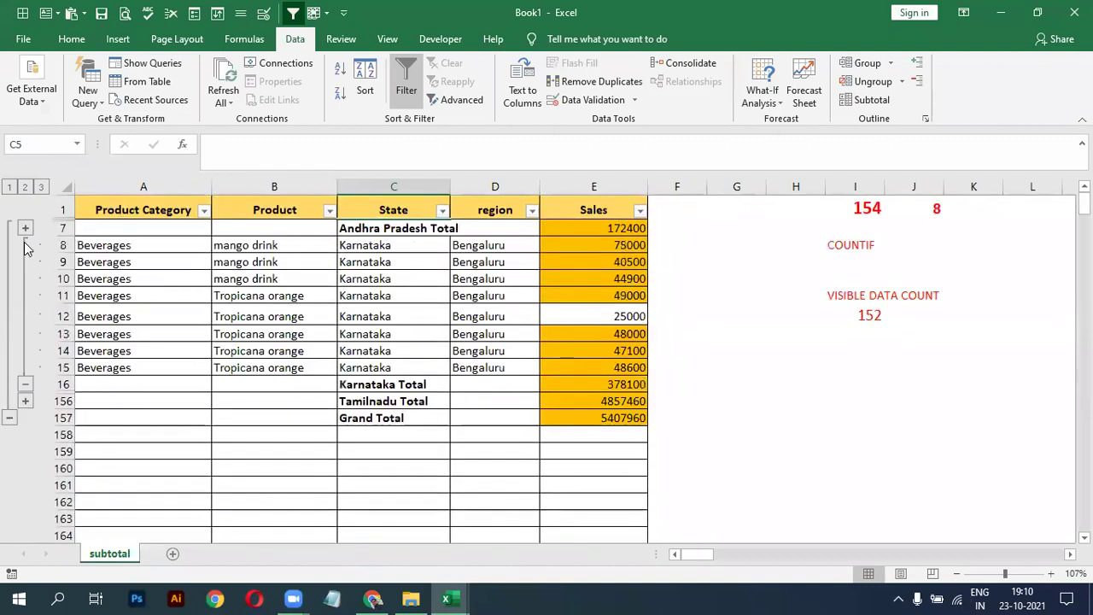
{"action": "left_click", "coordinate": [25, 228]}
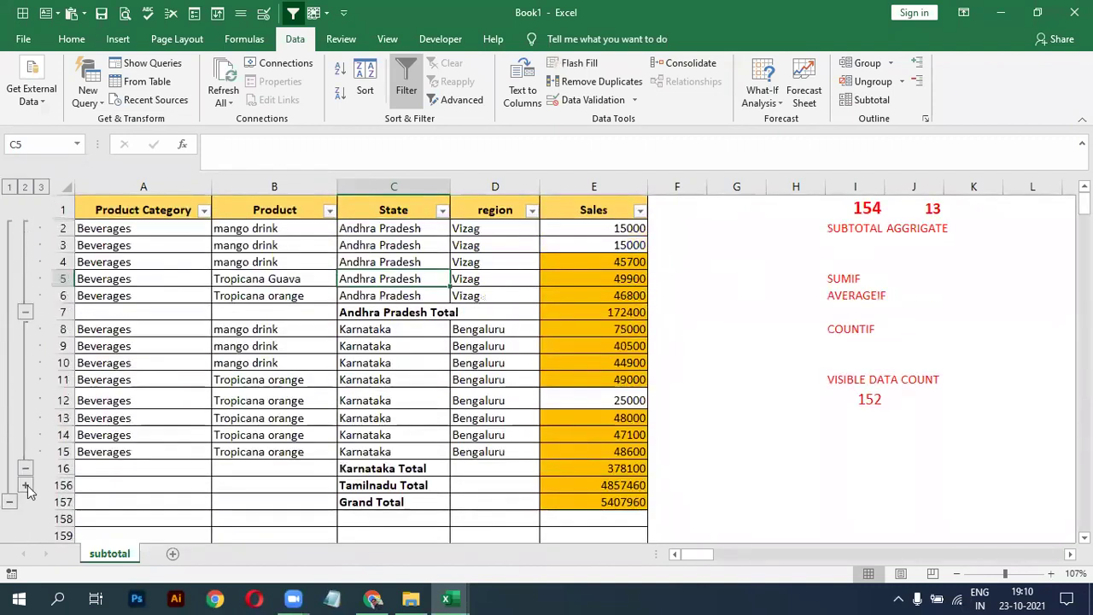
{"action": "left_click", "coordinate": [25, 485]}
Remove all subtotals from the sales list
{"action": "left_click", "coordinate": [286, 355]}
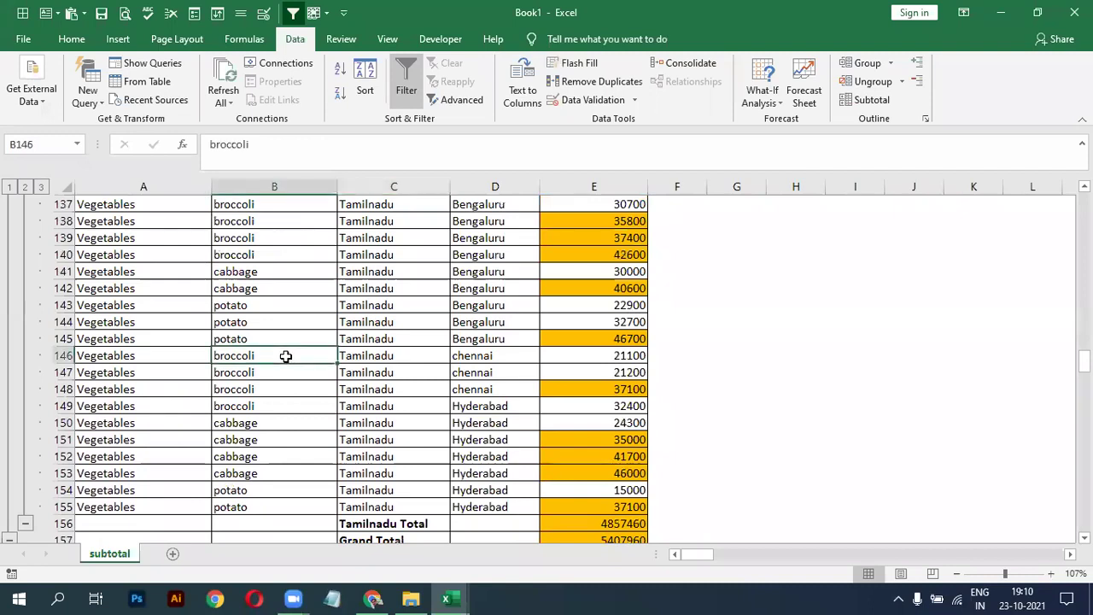
{"action": "scroll", "coordinate": [285, 355], "scroll_direction": "up", "scroll_amount": 20}
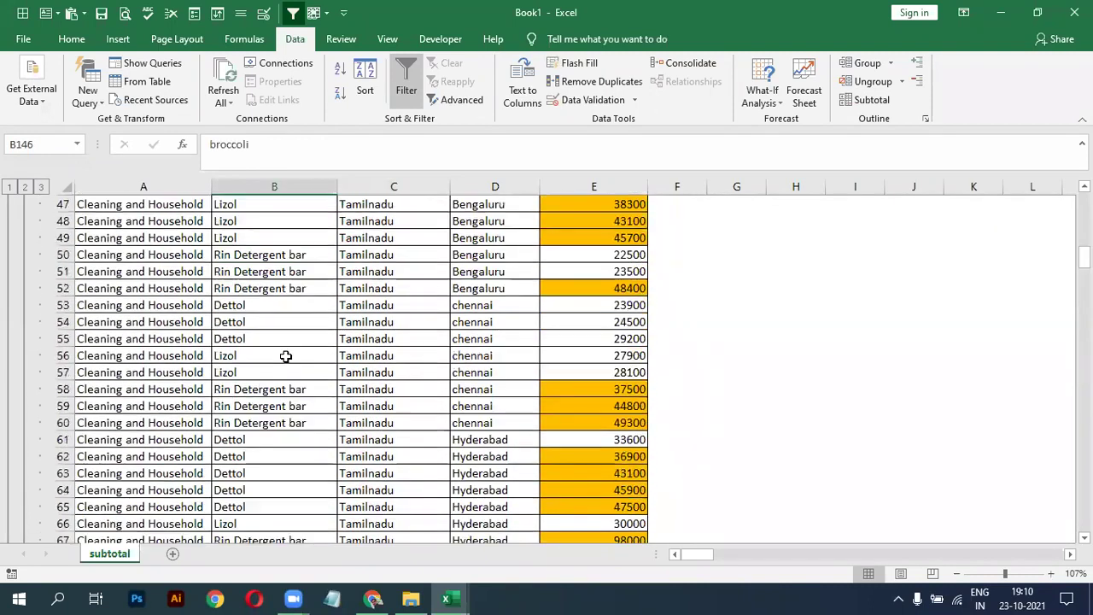
{"action": "scroll", "coordinate": [320, 303], "scroll_direction": "up", "scroll_amount": 15}
{"action": "left_click", "coordinate": [864, 99]}
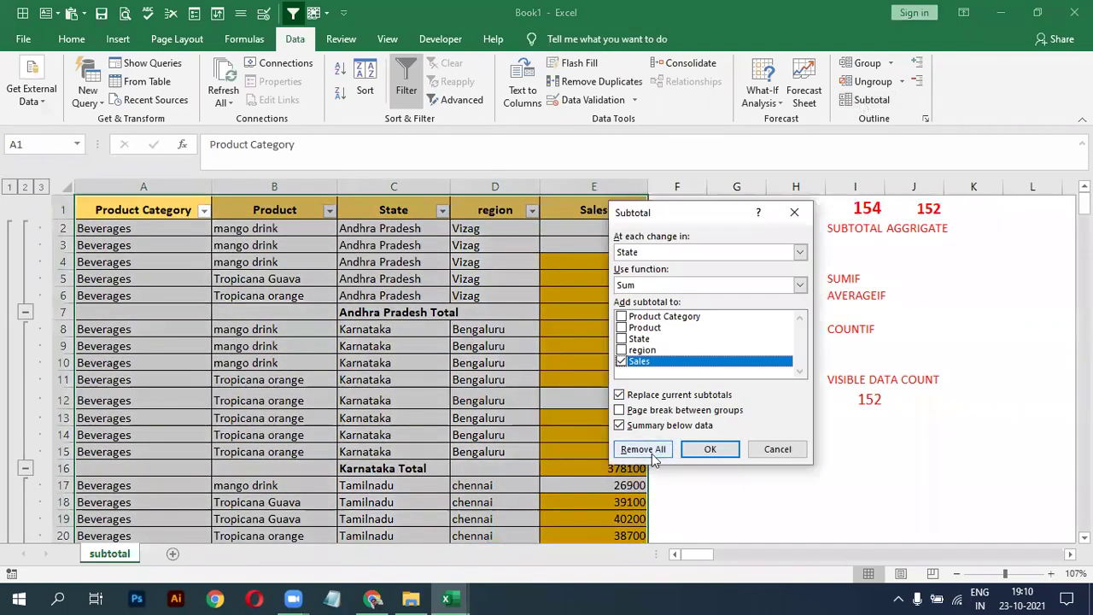
{"action": "left_click", "coordinate": [651, 453]}
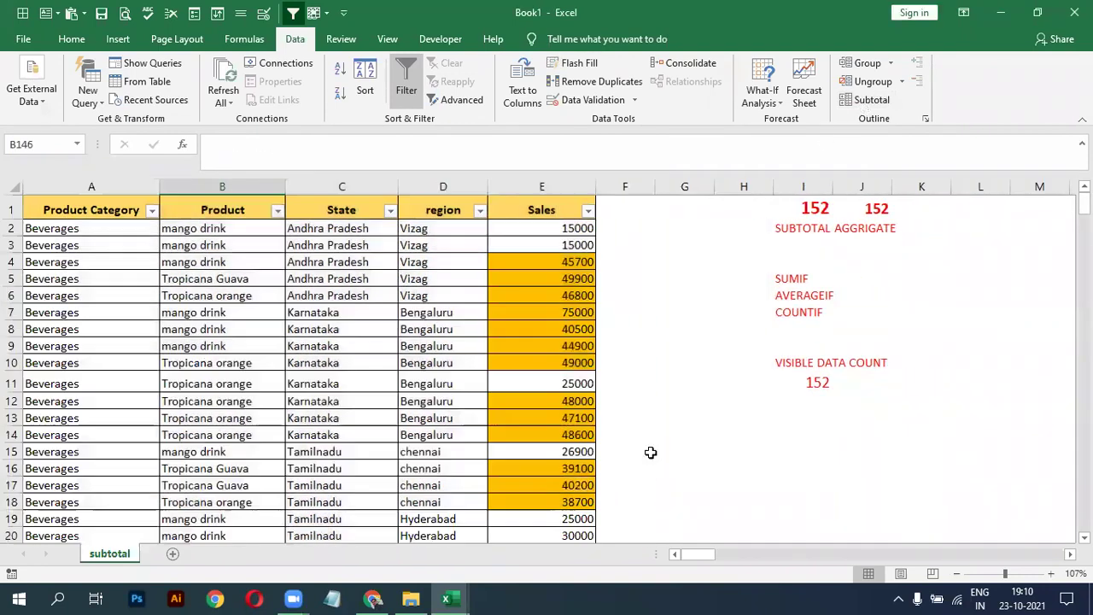
{"action": "left_click", "coordinate": [247, 325]}
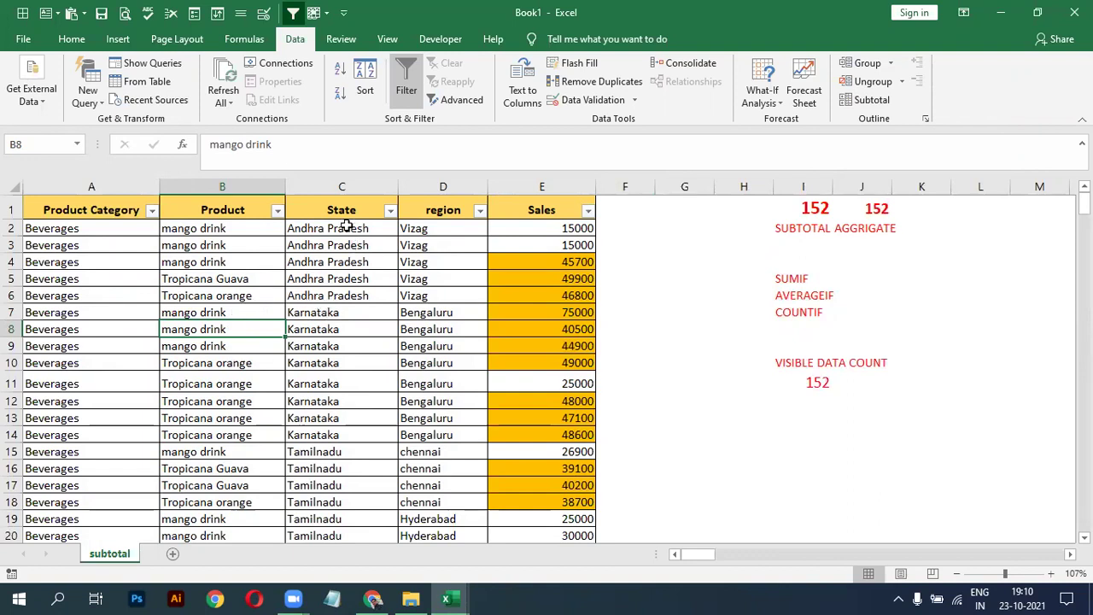
{"action": "left_click", "coordinate": [237, 215]}
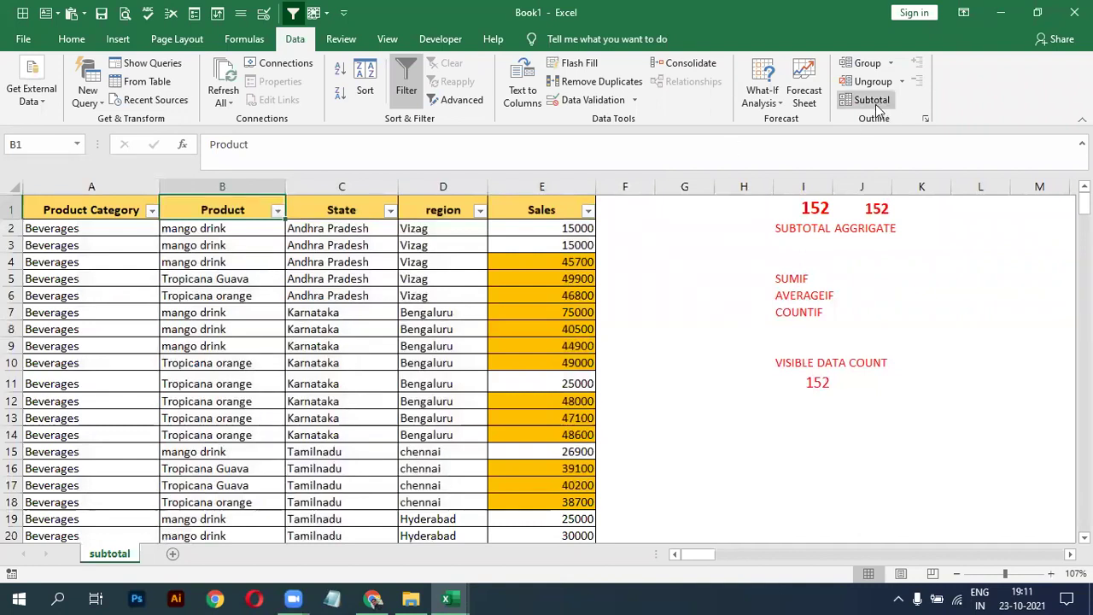
{"action": "left_click", "coordinate": [238, 300]}
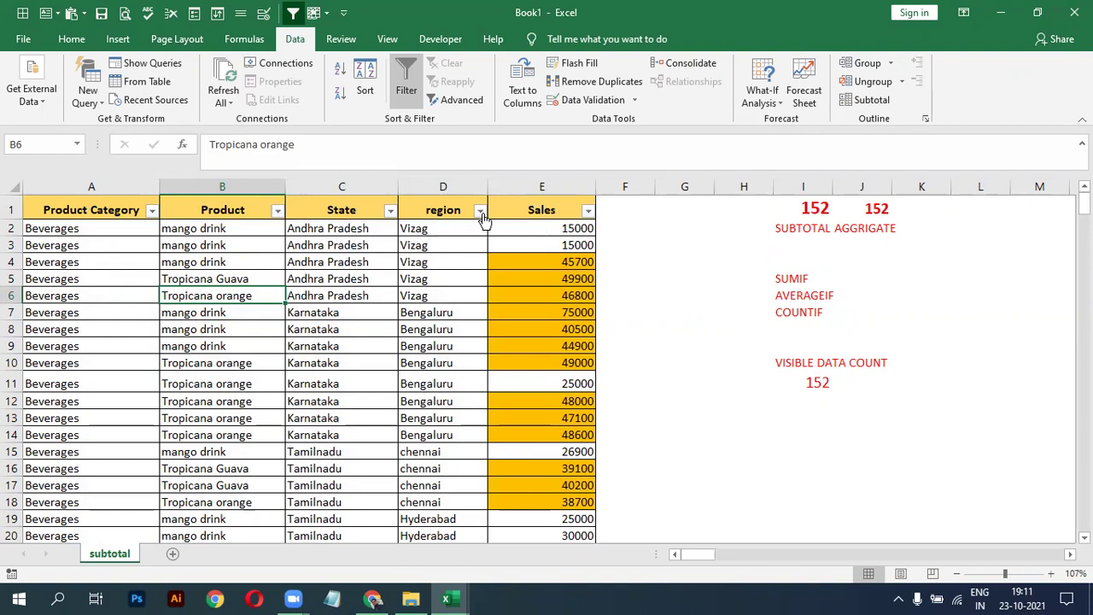
Filter the State column to Andhra Pradesh and select the Sales values in E2:E6 to check their sum
{"action": "left_click", "coordinate": [390, 210]}
{"action": "left_click", "coordinate": [246, 365]}
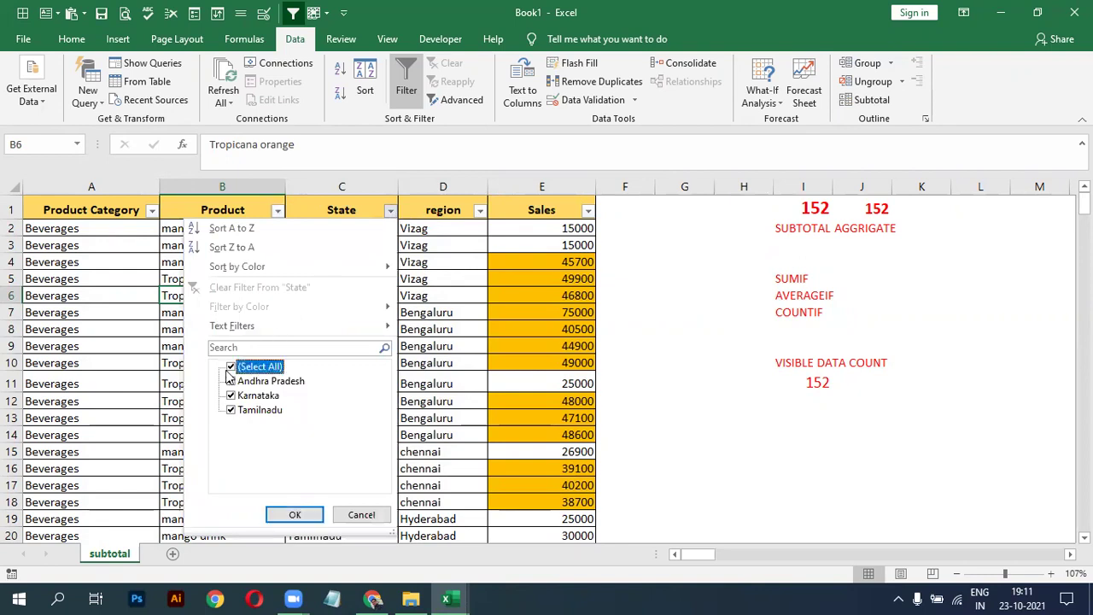
{"action": "left_click", "coordinate": [231, 382]}
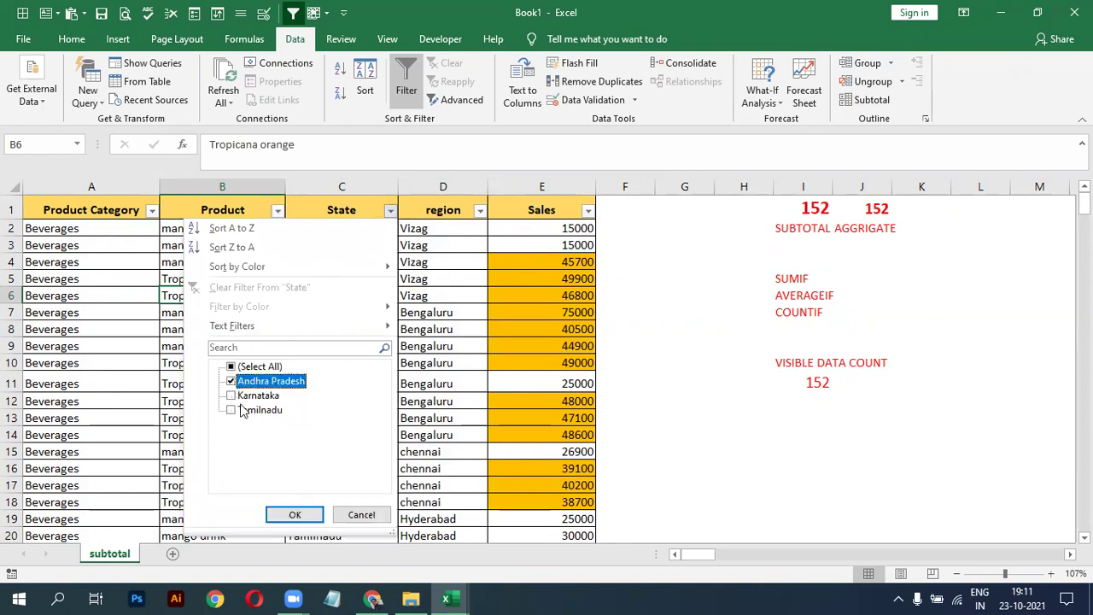
{"action": "left_click", "coordinate": [293, 514]}
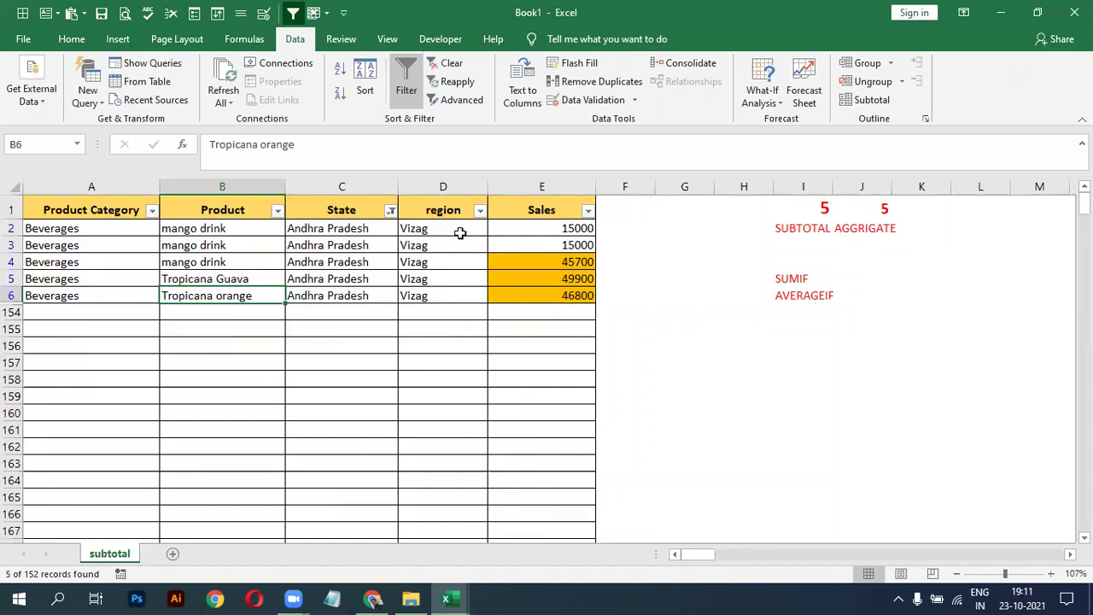
{"action": "left_click_drag", "start_coordinate": [537, 237], "coordinate": [546, 292]}
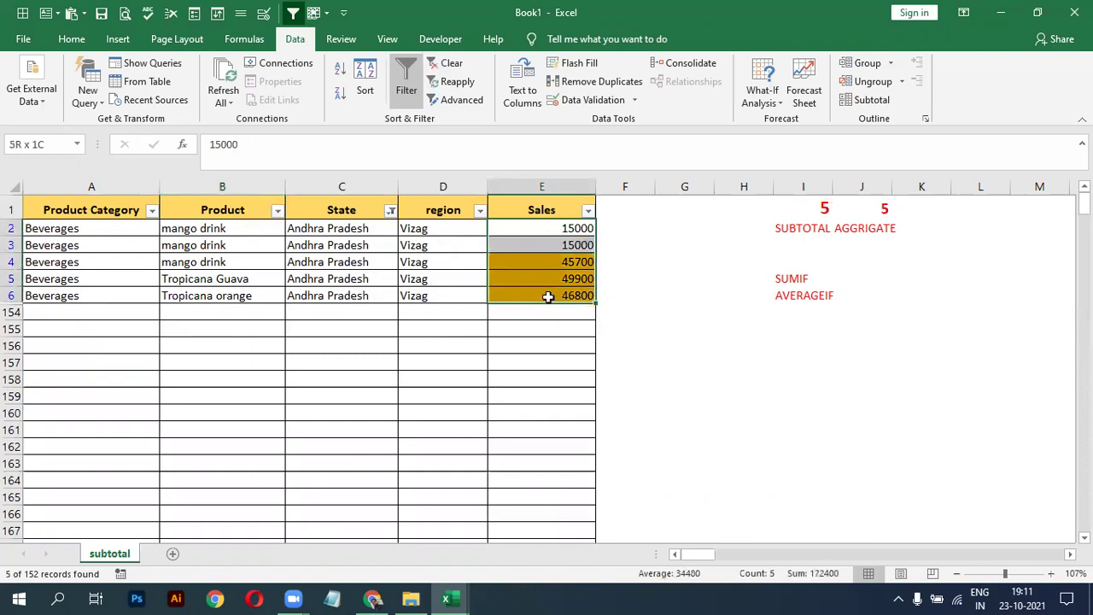
{"action": "double_click", "coordinate": [547, 294]}
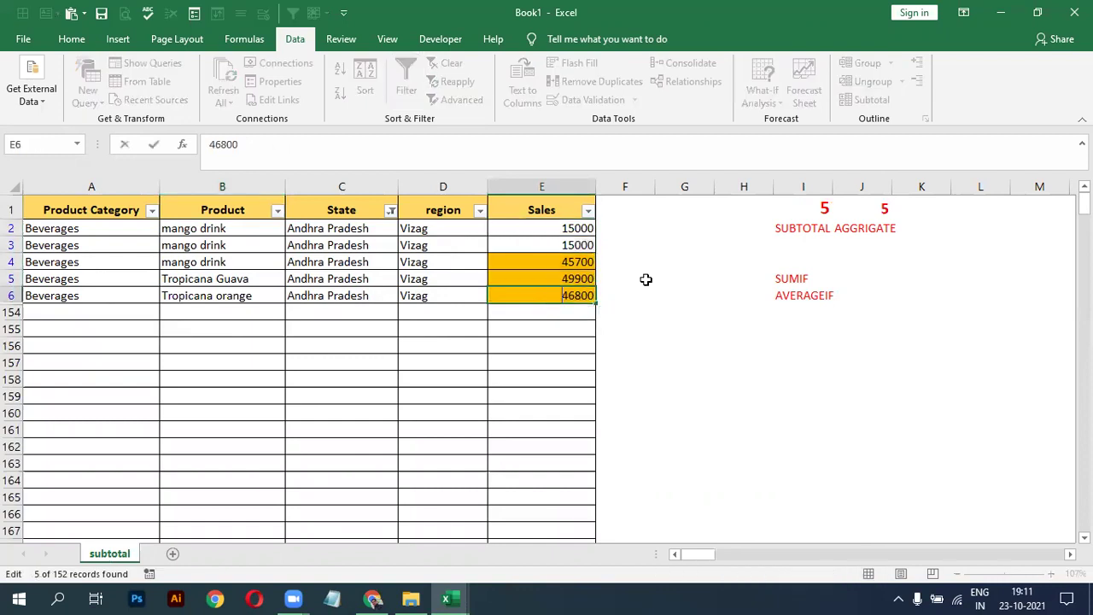
Include all states in the State column filter again so the full sales list is shown
{"action": "left_click", "coordinate": [391, 210]}
{"action": "left_click", "coordinate": [232, 366]}
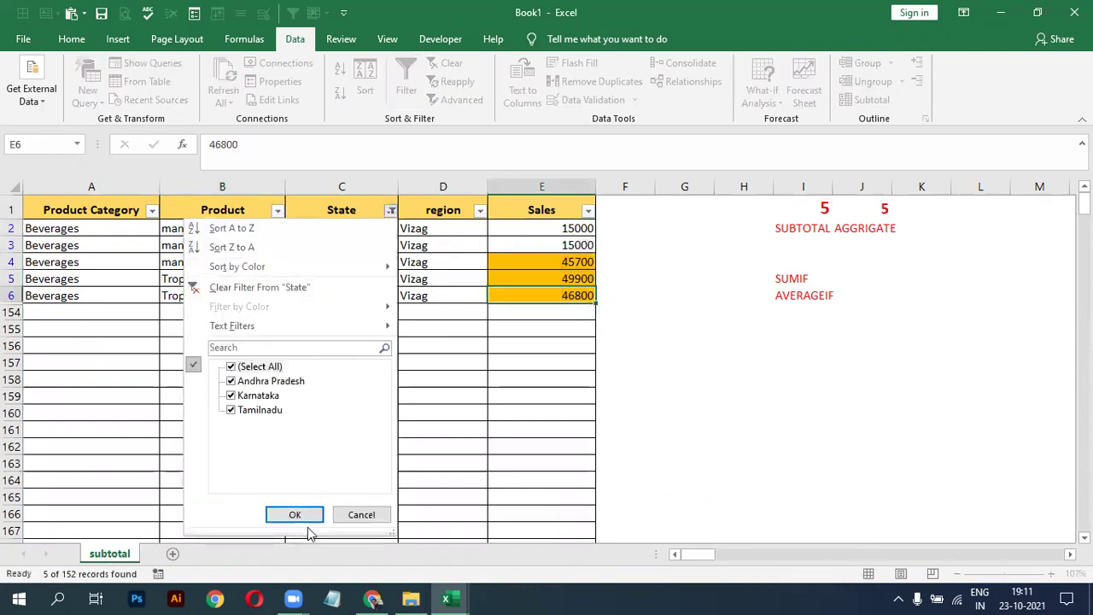
{"action": "left_click", "coordinate": [294, 514]}
Enter the formula =AGGREGATE(9,5,E2:E153) in K1 to sum the Sales values while ignoring hidden rows
{"action": "left_click", "coordinate": [933, 208]}
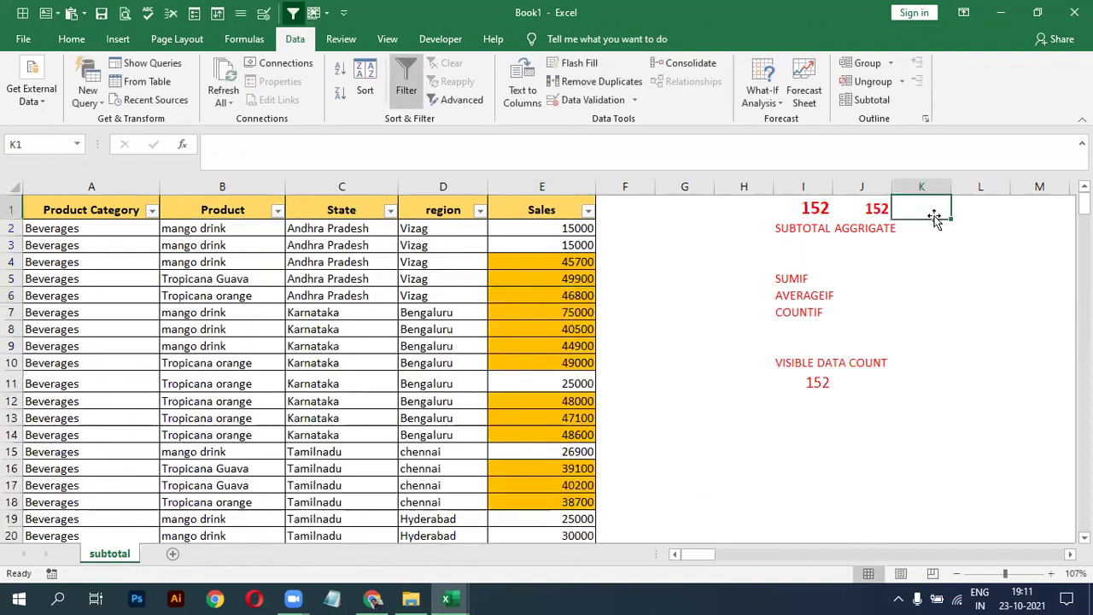
{"action": "type", "text": "="}
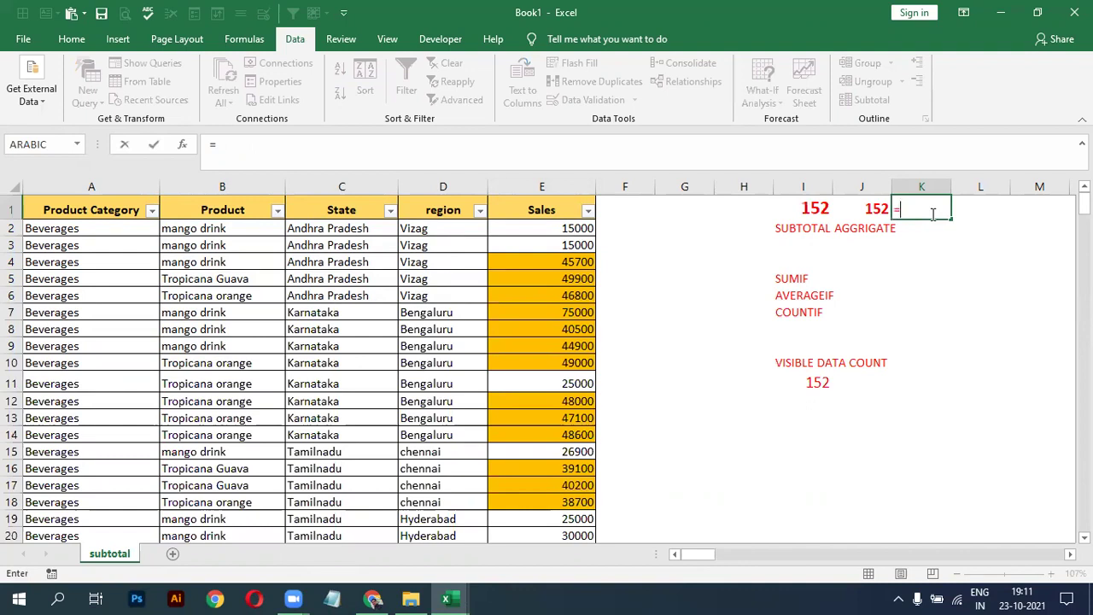
{"action": "type", "text": "AGG"}
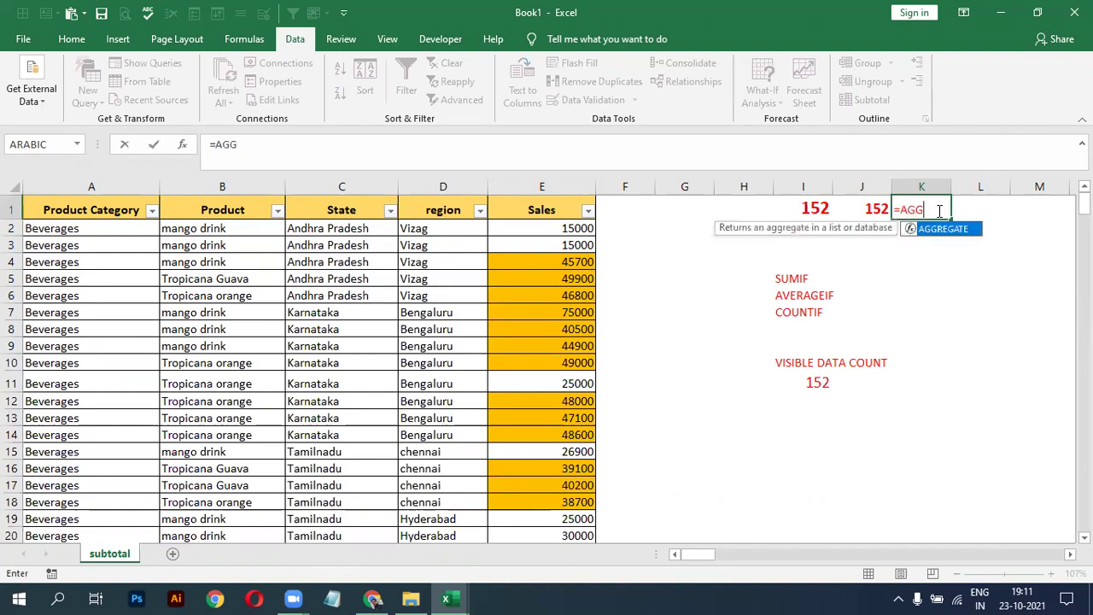
{"action": "key", "text": "Tab"}
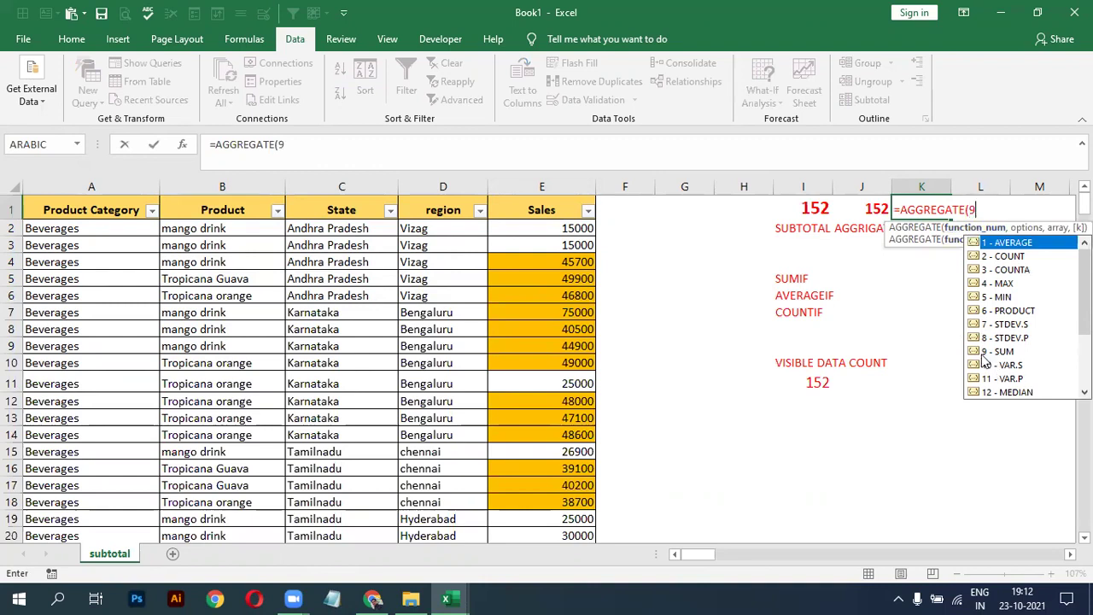
{"action": "type", "text": ","}
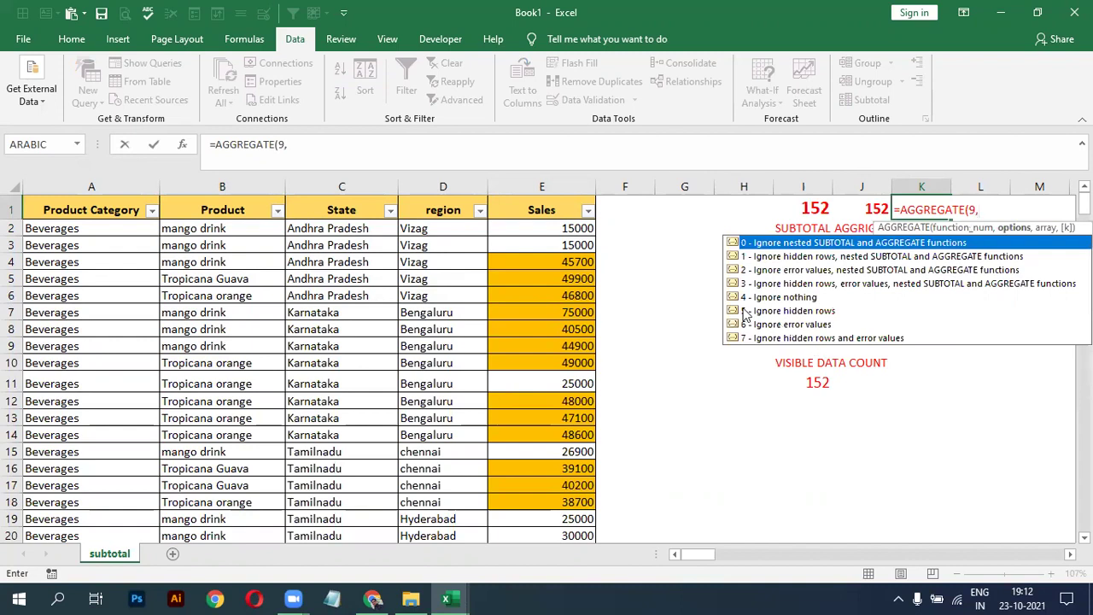
{"action": "type", "text": "5,"}
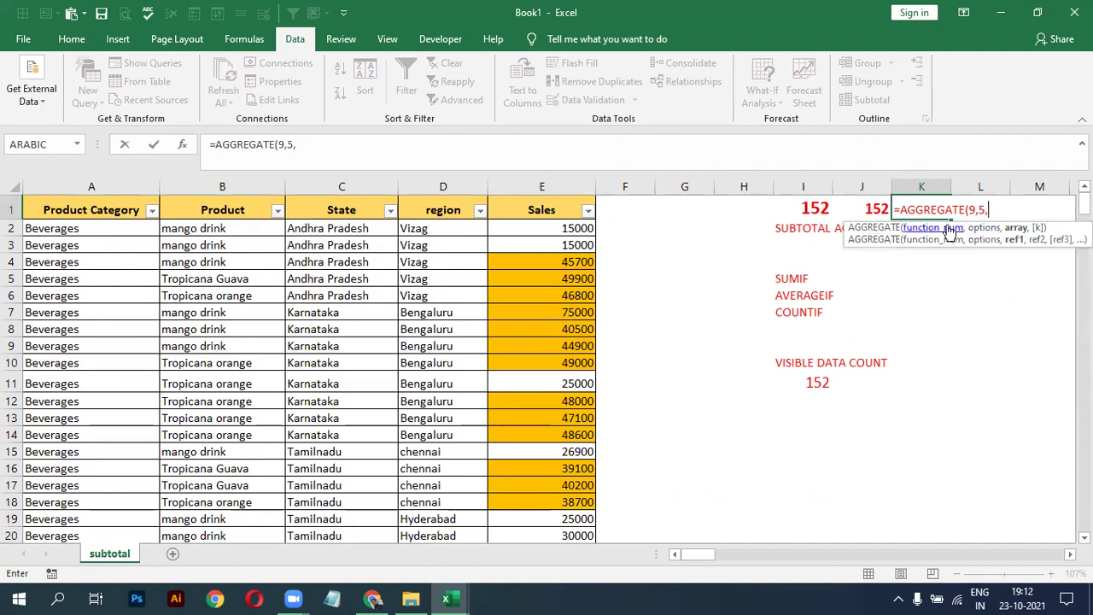
{"action": "left_click", "coordinate": [518, 224]}
{"action": "key", "text": "ctrl+shift+Down"}
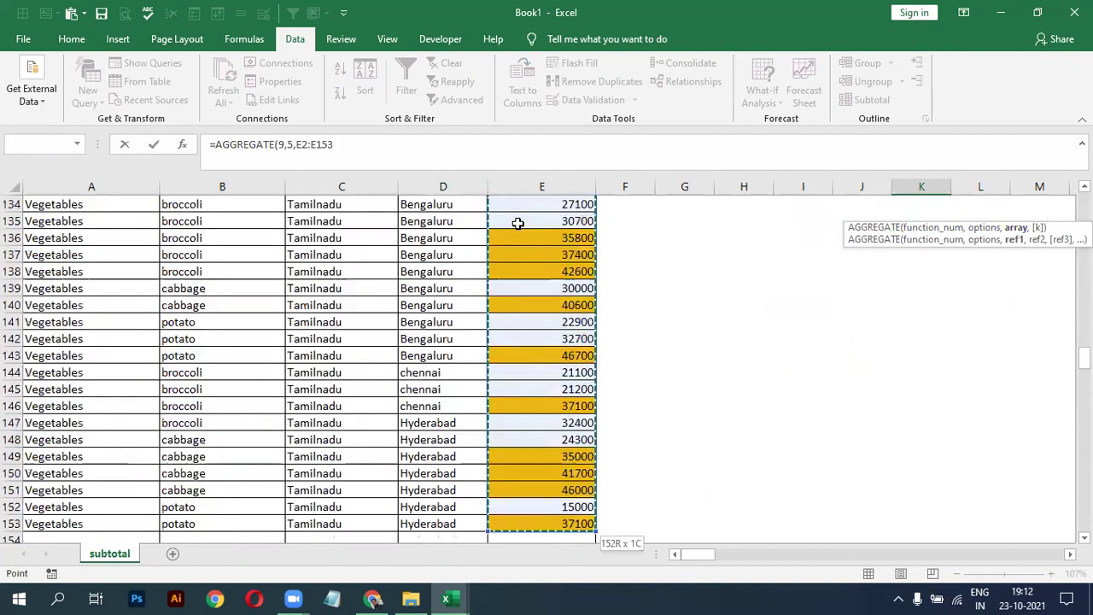
{"action": "key", "text": "Return"}
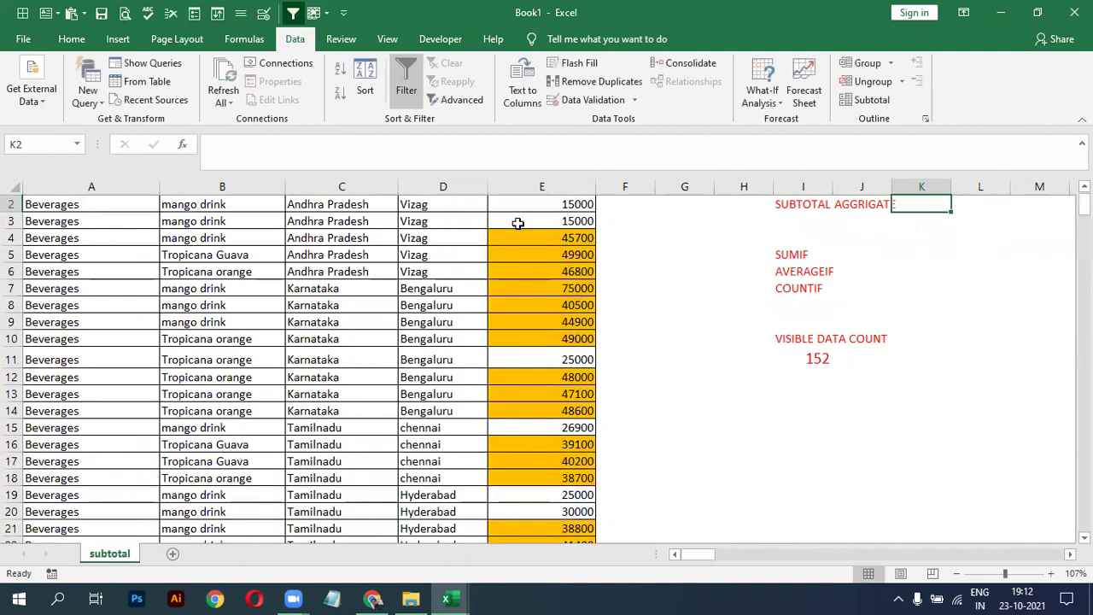
{"action": "key", "text": "Up"}
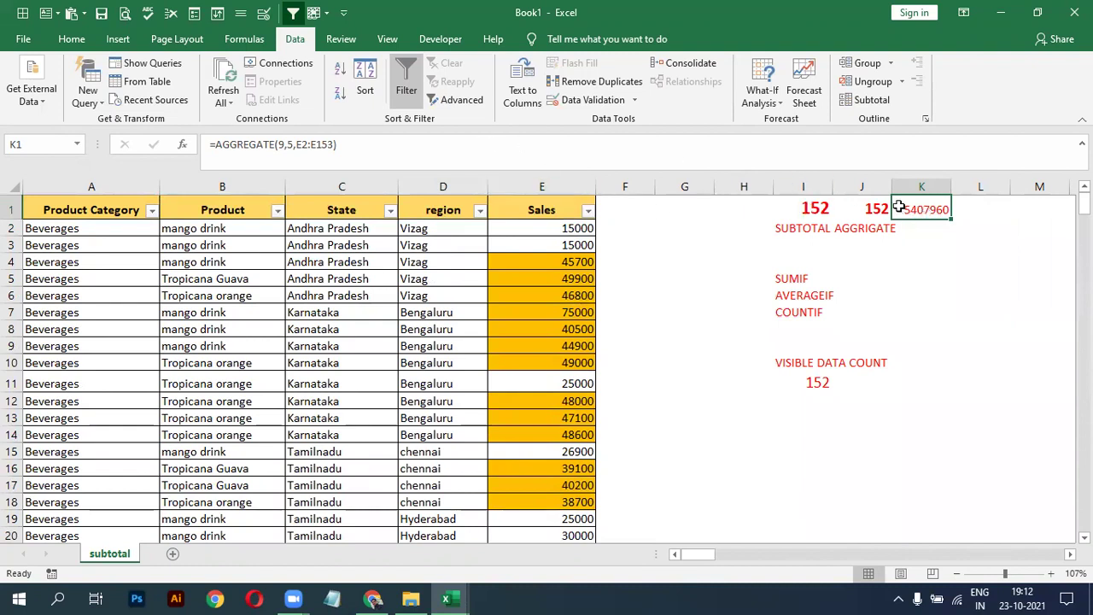
Copy the formatting of J1 onto the sum in K1 and widen column K
{"action": "left_click", "coordinate": [870, 208]}
{"action": "left_click", "coordinate": [54, 41]}
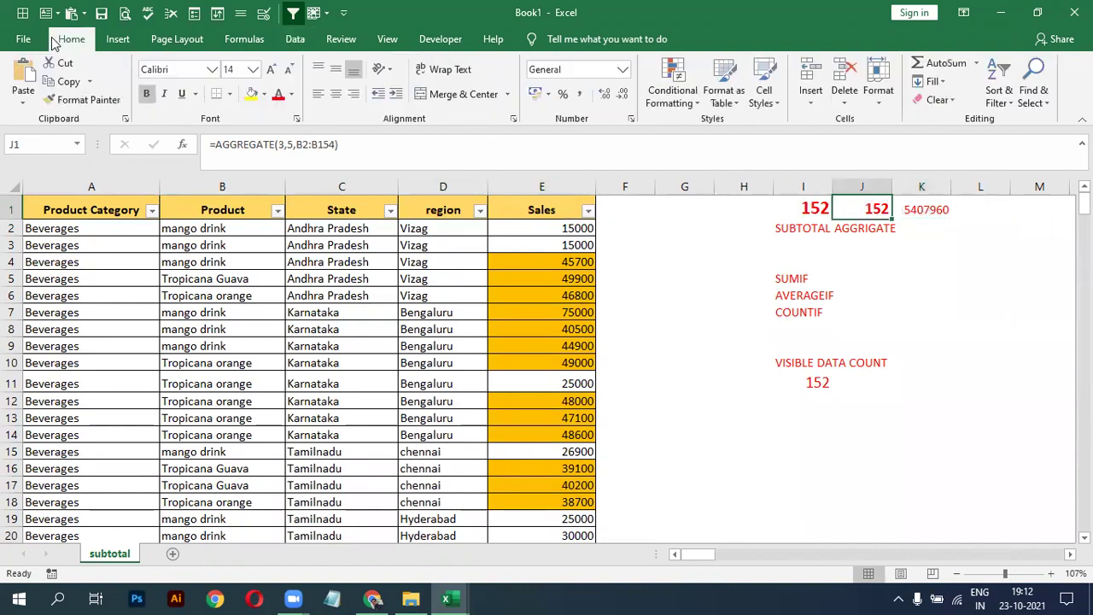
{"action": "left_click", "coordinate": [82, 99]}
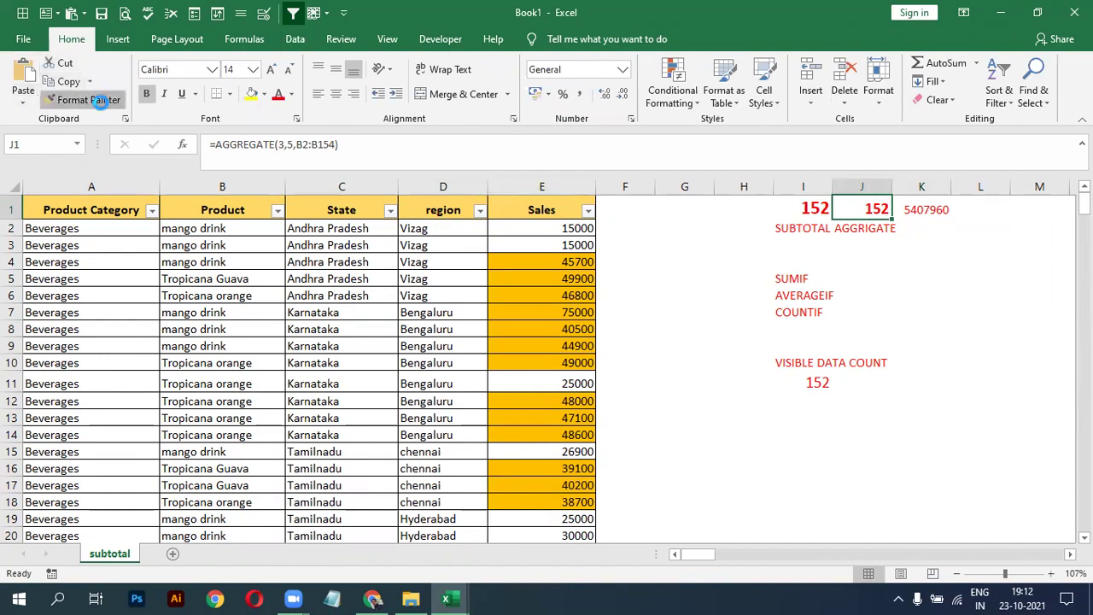
{"action": "left_click", "coordinate": [937, 205]}
{"action": "left_click_drag", "start_coordinate": [951, 187], "coordinate": [980, 187]}
{"action": "left_click", "coordinate": [917, 258]}
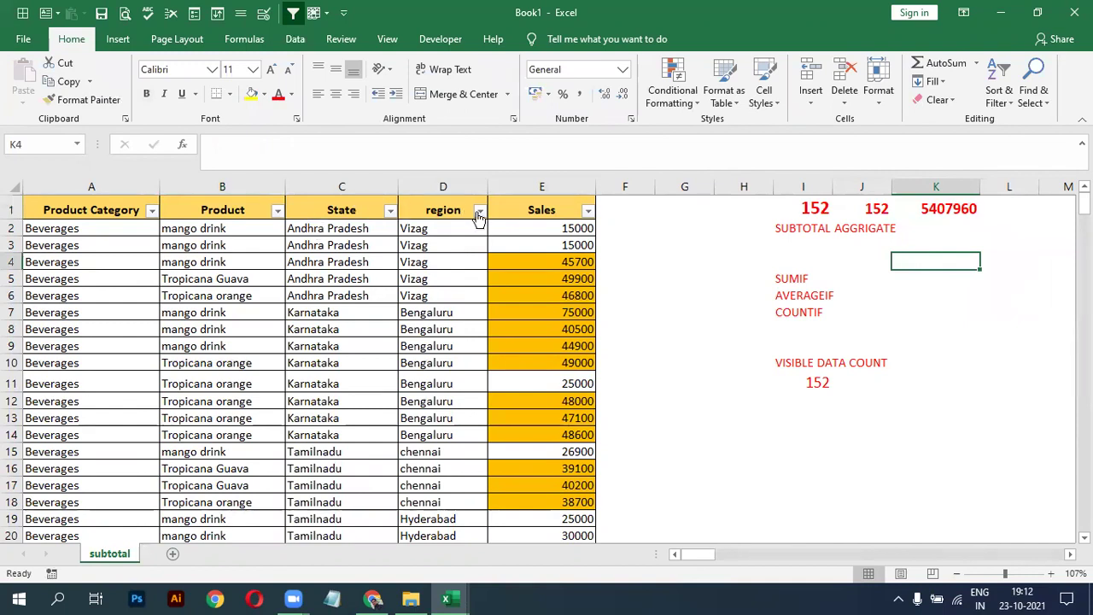
Filter the State column to Andhra Pradesh only and select C2:C6 to check the number of visible records
{"action": "left_click", "coordinate": [390, 210]}
{"action": "left_click", "coordinate": [232, 366]}
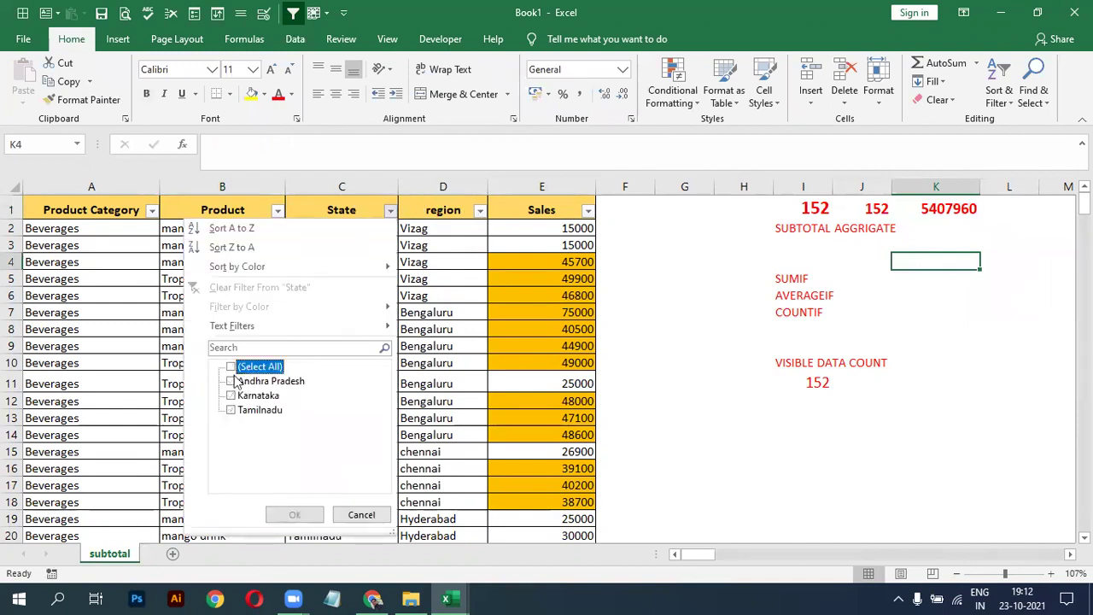
{"action": "left_click", "coordinate": [232, 381]}
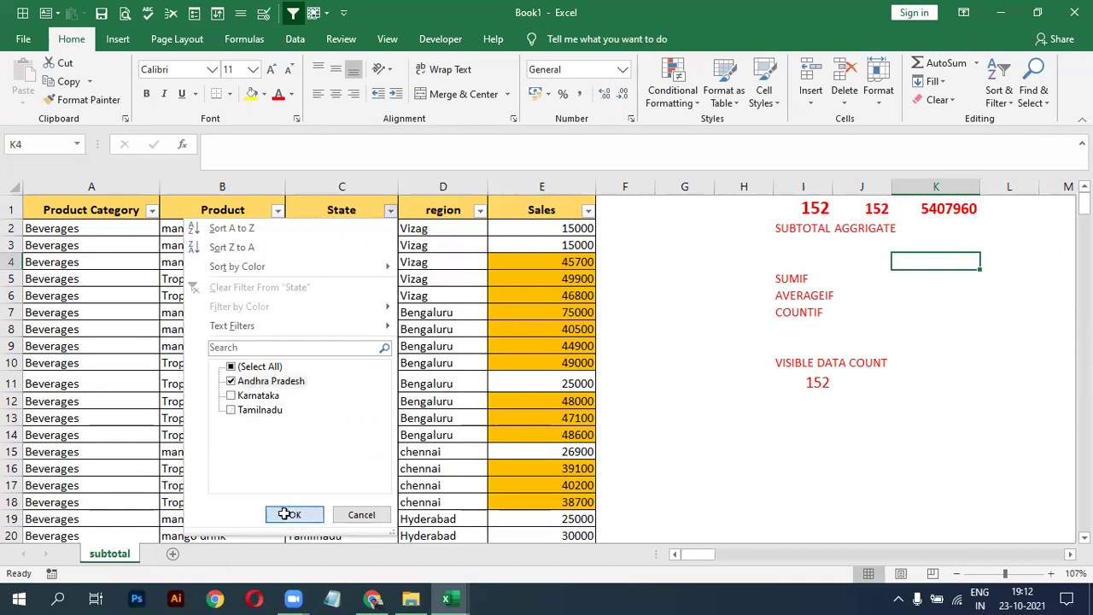
{"action": "left_click", "coordinate": [289, 515]}
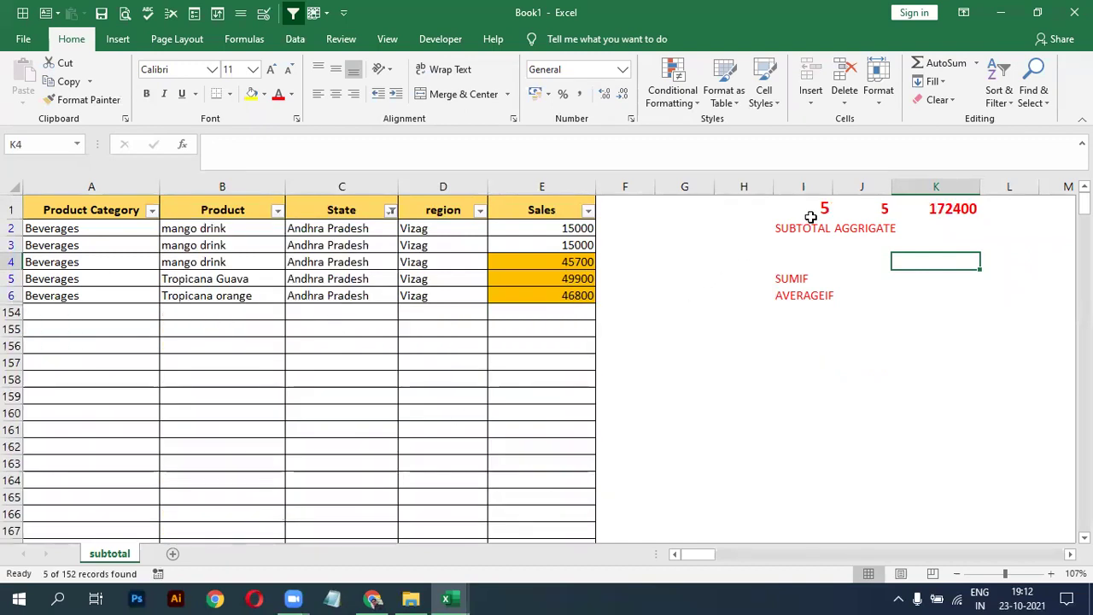
{"action": "left_click_drag", "start_coordinate": [360, 225], "coordinate": [356, 294]}
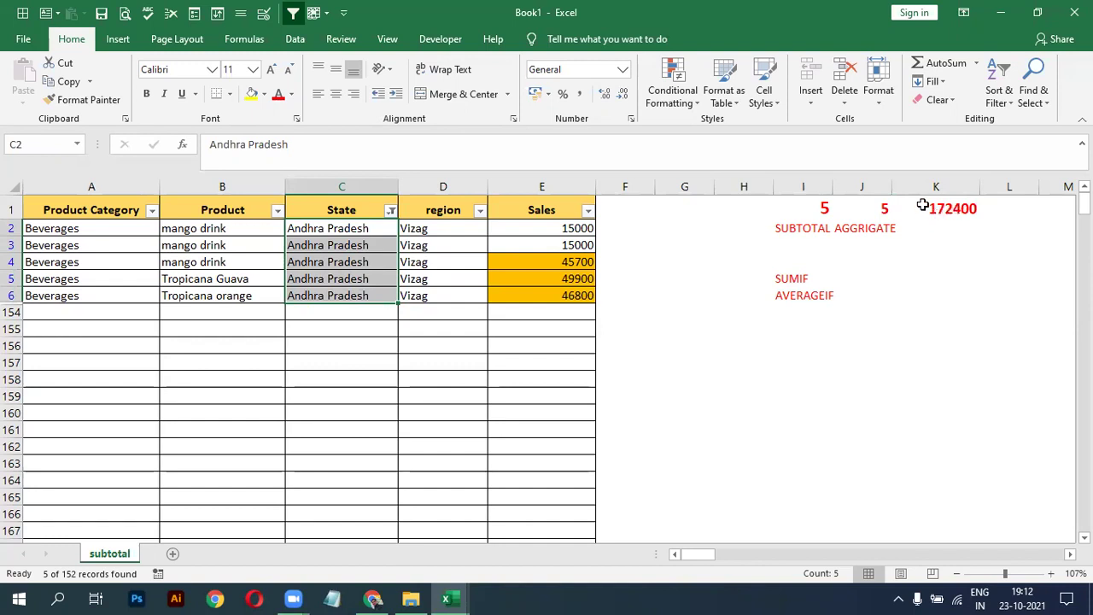
Change the State column filter to show only Tamilnadu
{"action": "left_click", "coordinate": [391, 211]}
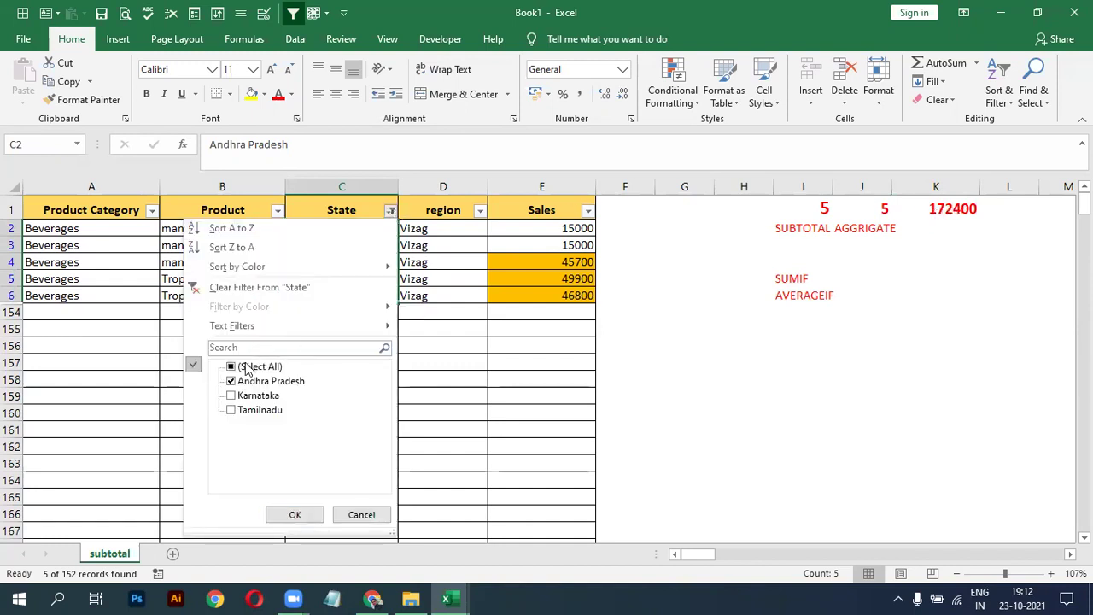
{"action": "left_click", "coordinate": [232, 381]}
{"action": "left_click", "coordinate": [233, 411]}
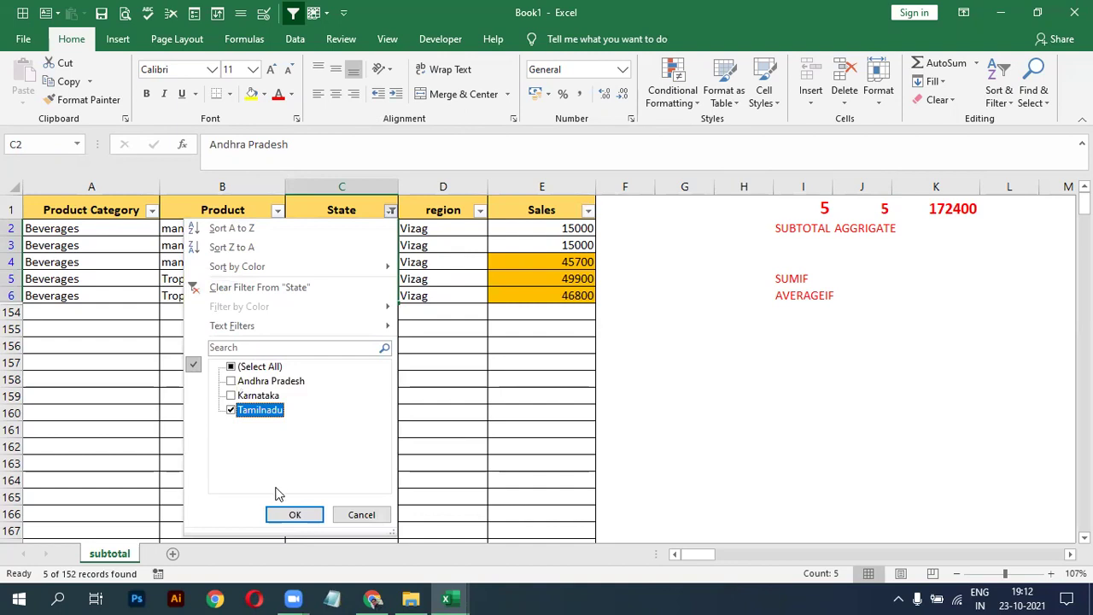
{"action": "left_click", "coordinate": [287, 514]}
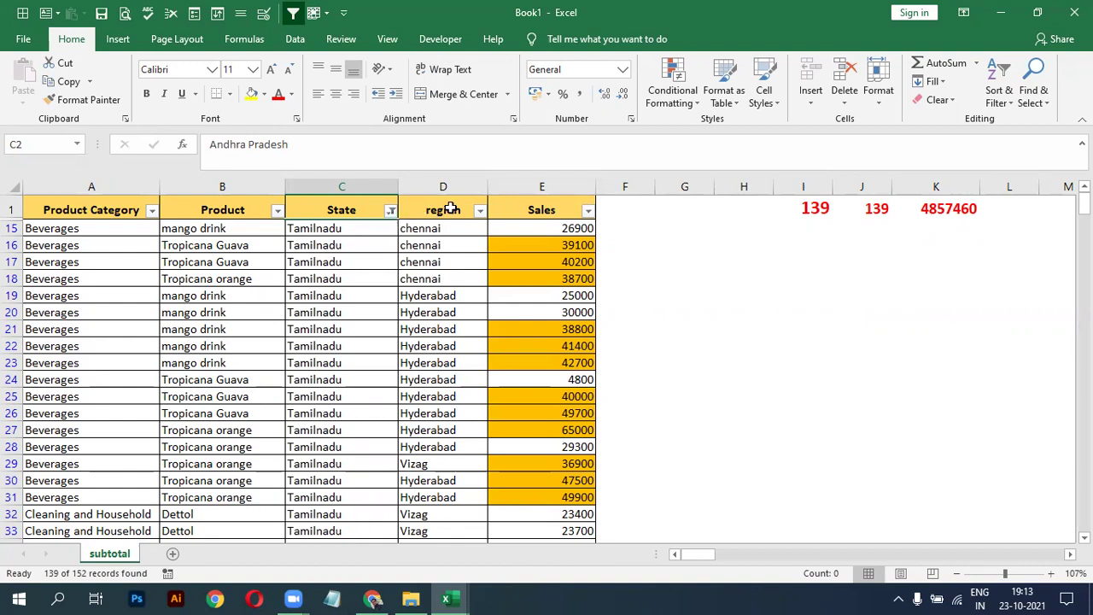
Switch the State column filter from Tamilnadu to Karnataka only
{"action": "left_click", "coordinate": [390, 213]}
{"action": "left_click", "coordinate": [232, 410]}
{"action": "left_click", "coordinate": [232, 396]}
{"action": "left_click", "coordinate": [295, 514]}
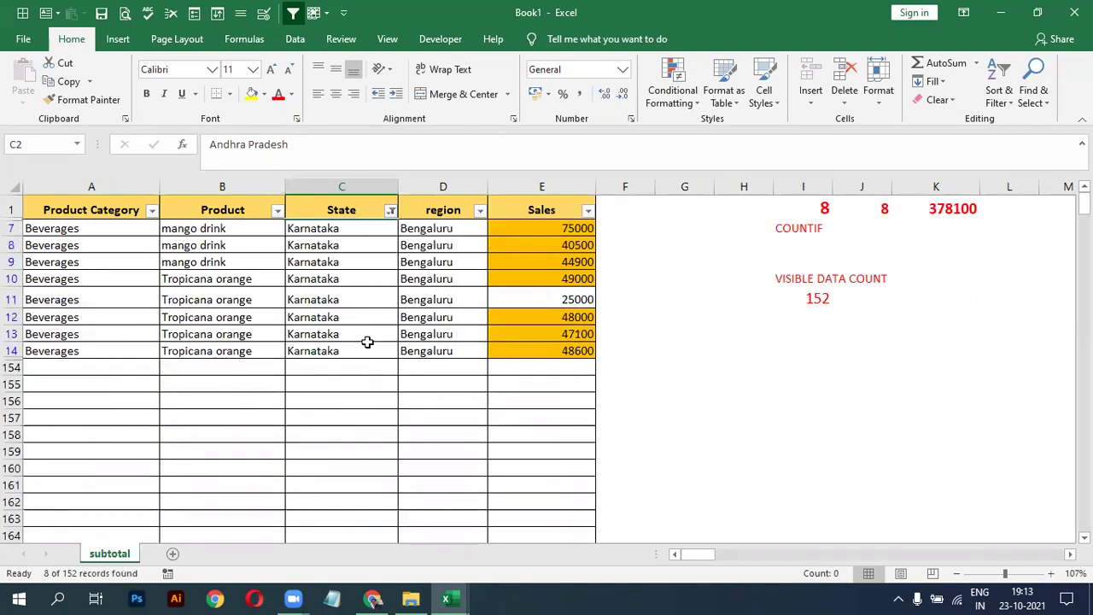
Include all states in the State column filter again
{"action": "left_click", "coordinate": [390, 211]}
{"action": "left_click", "coordinate": [243, 368]}
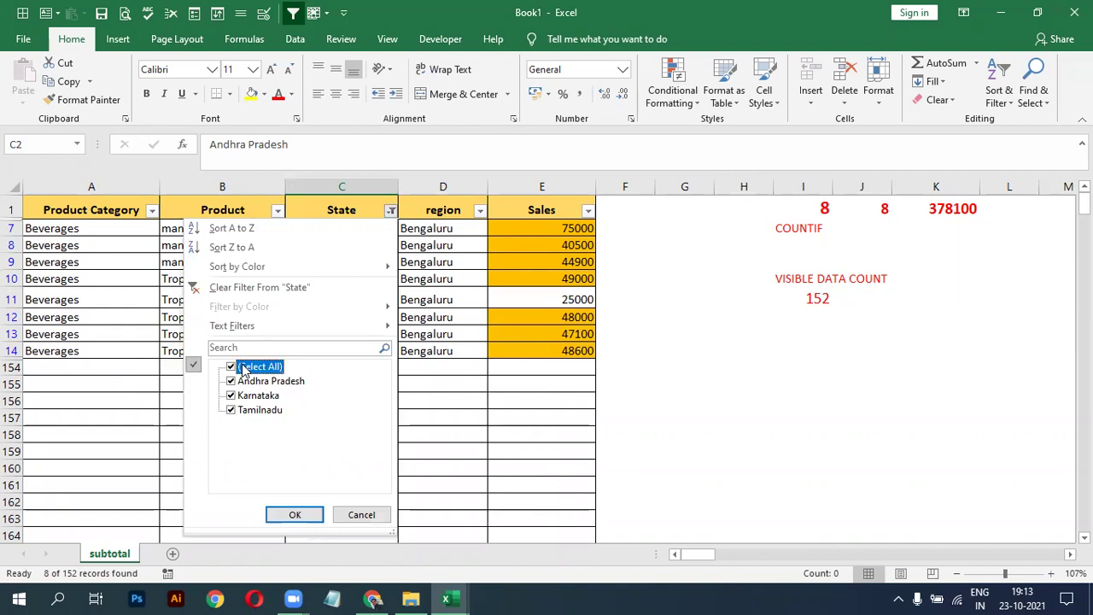
{"action": "left_click", "coordinate": [291, 514]}
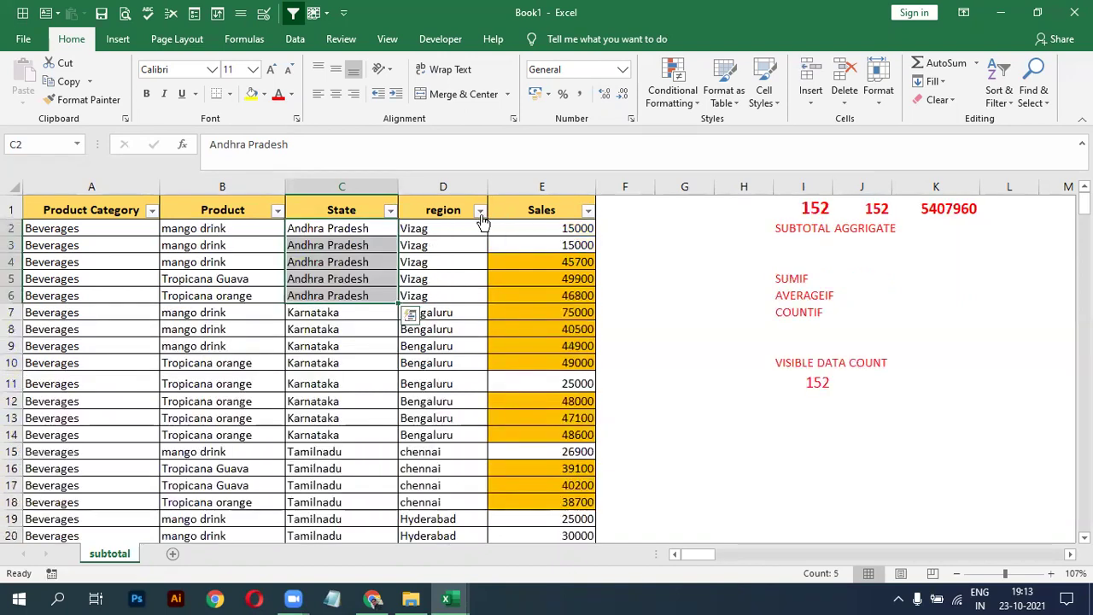
Filter the Product column to show only apples
{"action": "left_click", "coordinate": [276, 210]}
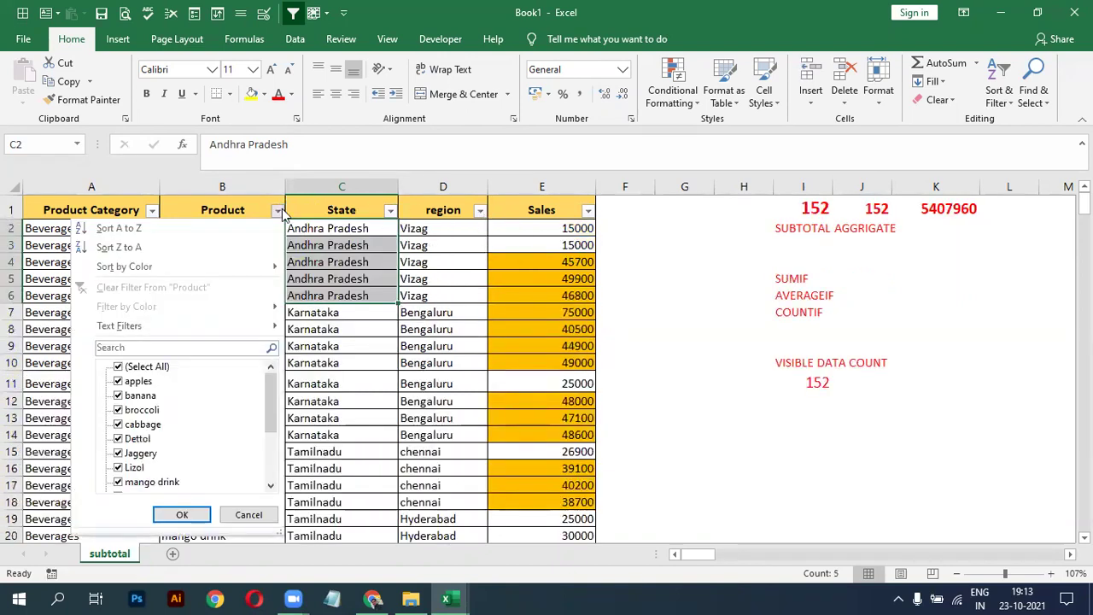
{"action": "left_click", "coordinate": [118, 368]}
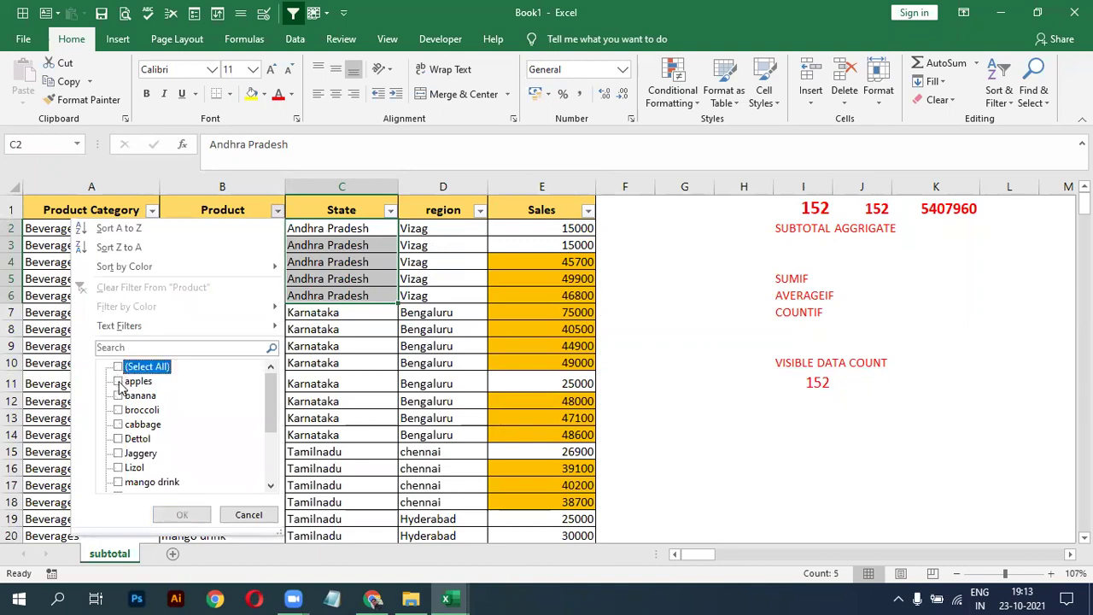
{"action": "left_click", "coordinate": [119, 382]}
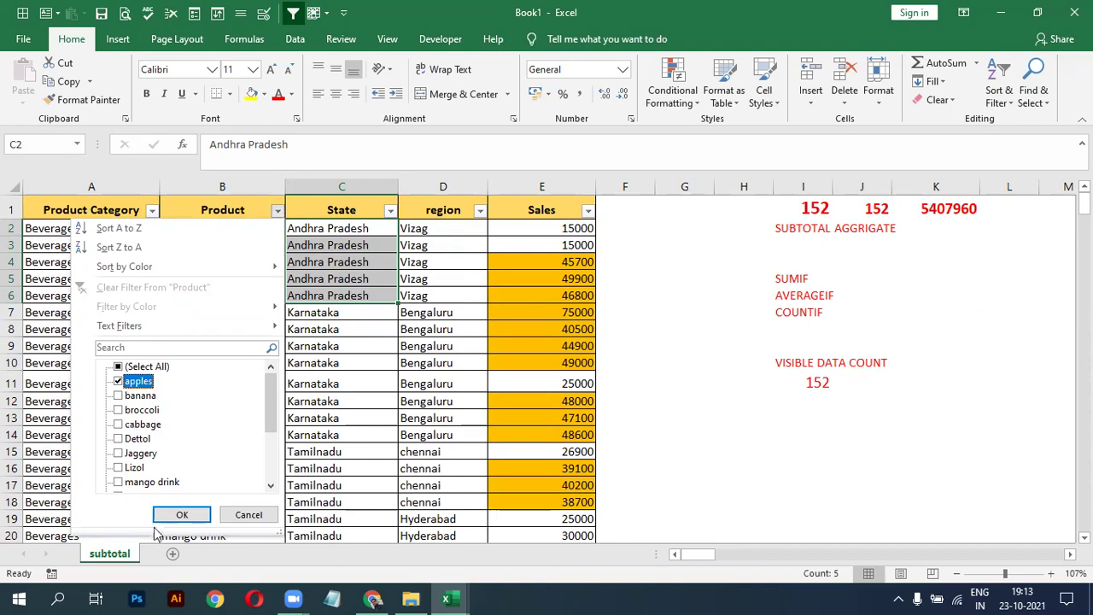
{"action": "left_click", "coordinate": [182, 516]}
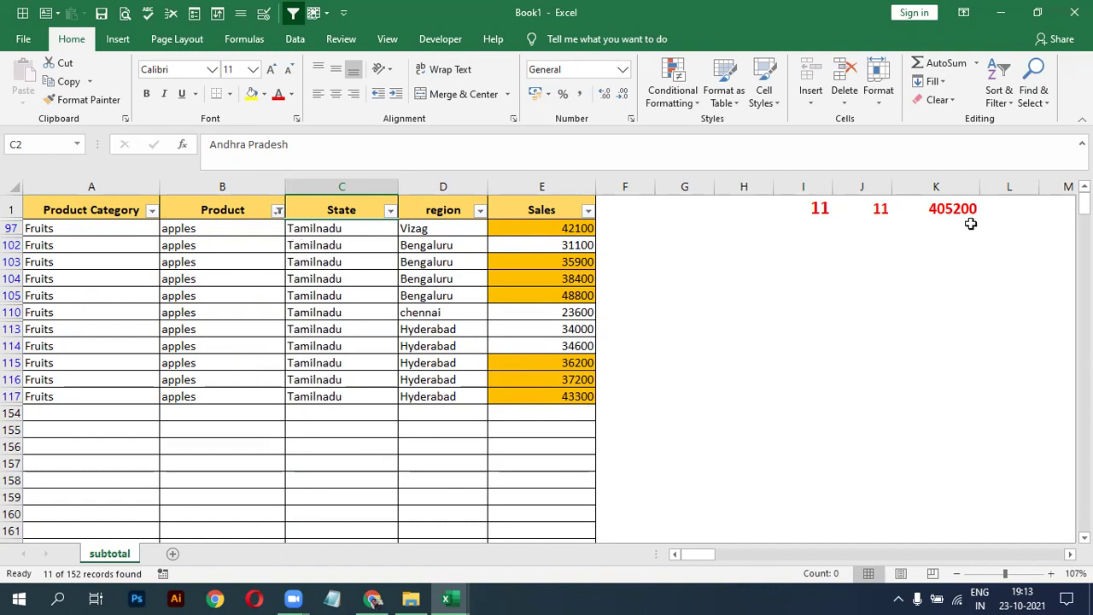
Change the Product column filter from apples to cabbage only
{"action": "left_click", "coordinate": [278, 213]}
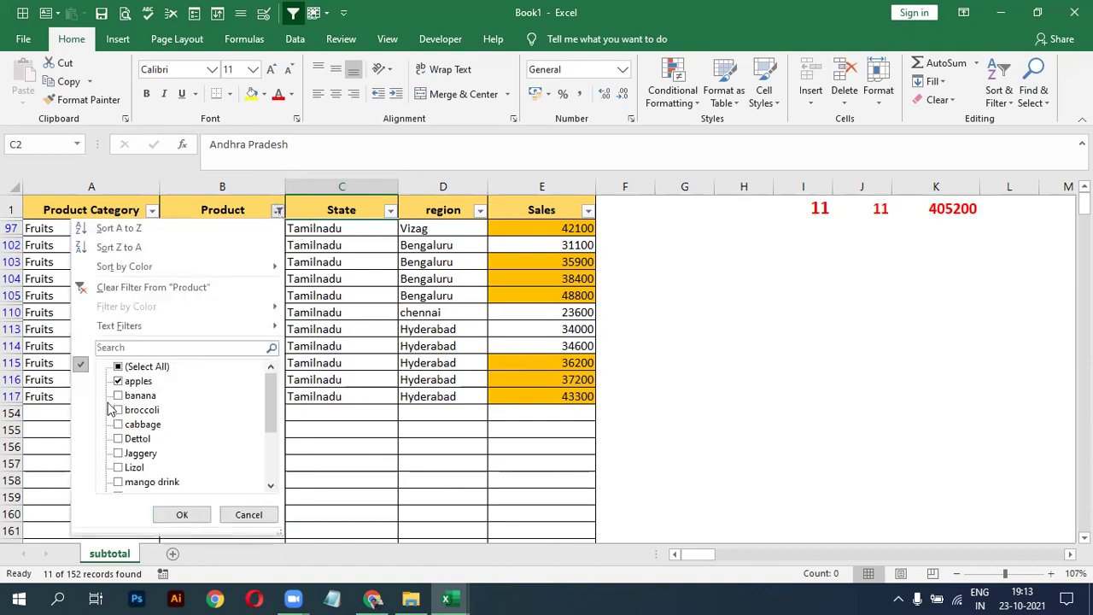
{"action": "left_click", "coordinate": [119, 381]}
{"action": "left_click", "coordinate": [119, 424]}
{"action": "left_click", "coordinate": [182, 514]}
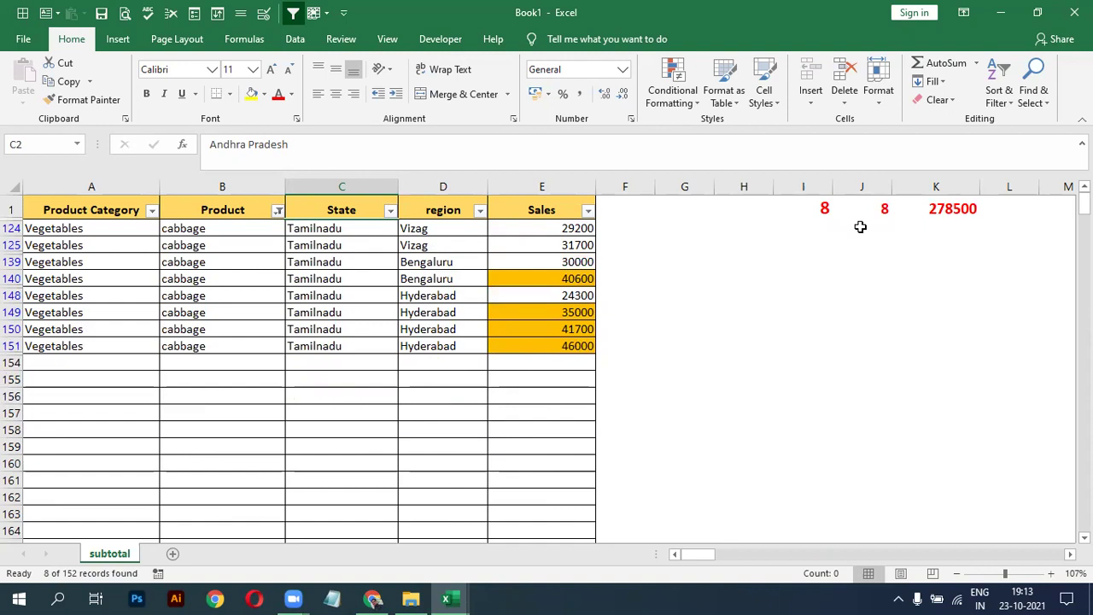
Add Jaggery to the Product column filter alongside cabbage
{"action": "left_click", "coordinate": [278, 213]}
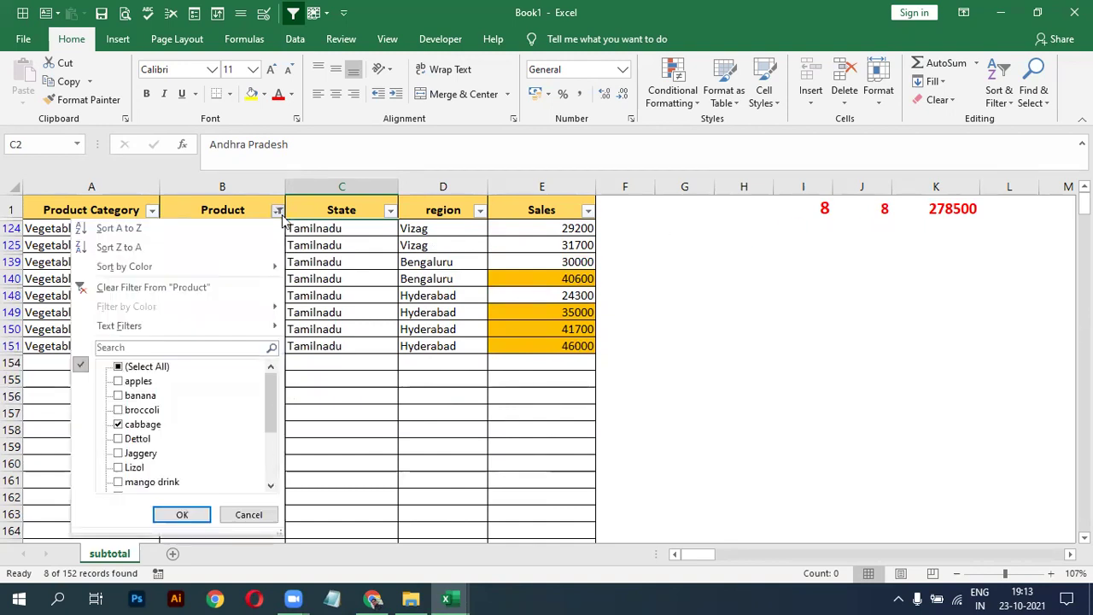
{"action": "left_click", "coordinate": [119, 453]}
{"action": "left_click", "coordinate": [167, 515]}
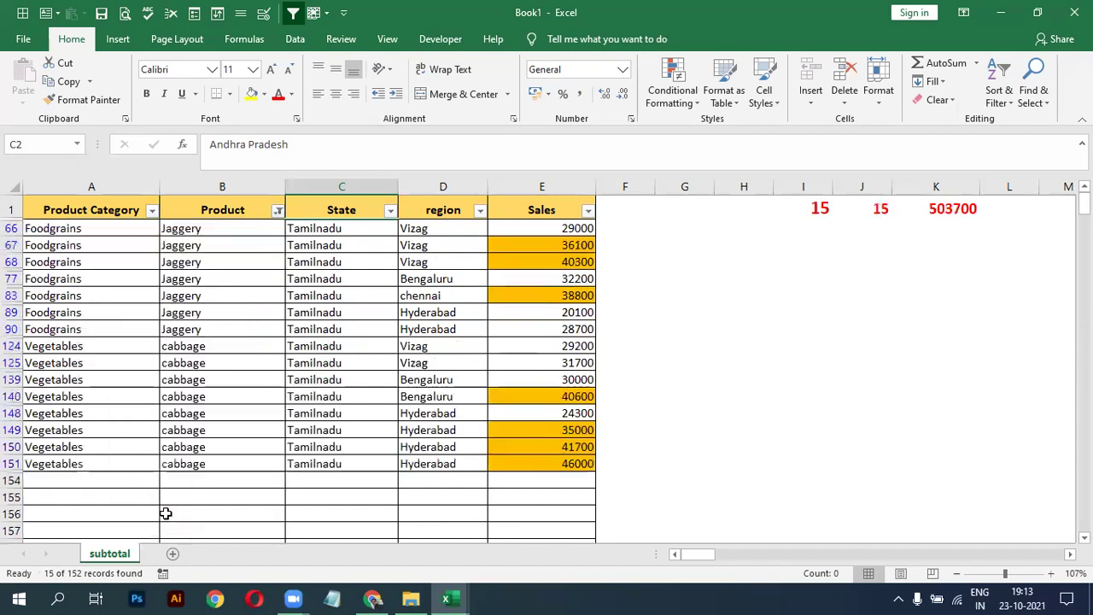
Include all products in the Product column filter again and select cell C4
{"action": "left_click", "coordinate": [278, 210]}
{"action": "left_click", "coordinate": [119, 366]}
{"action": "left_click", "coordinate": [182, 514]}
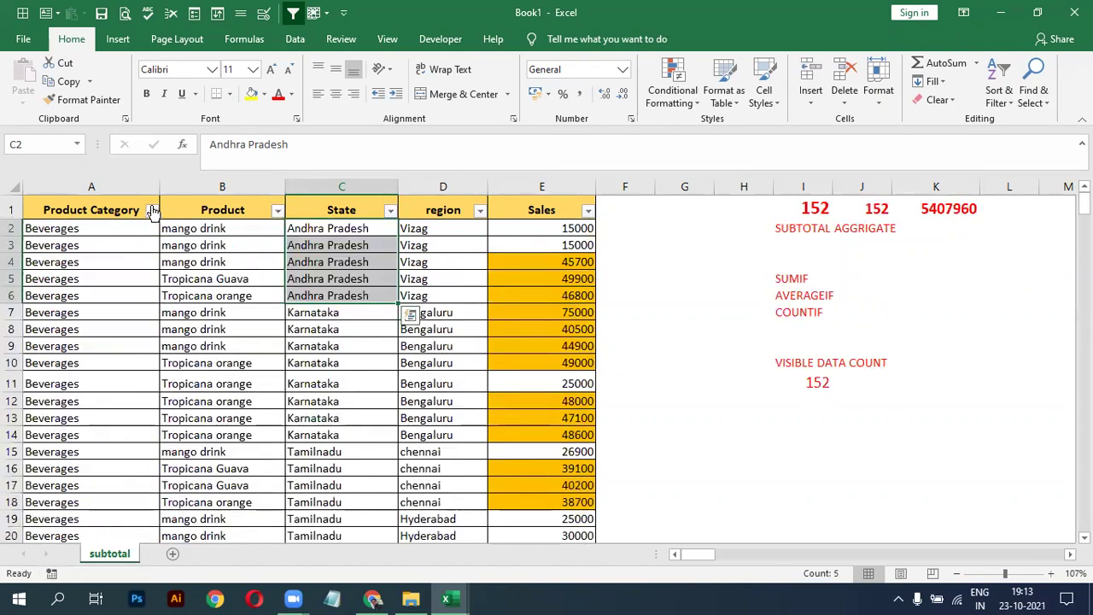
{"action": "left_click", "coordinate": [379, 268]}
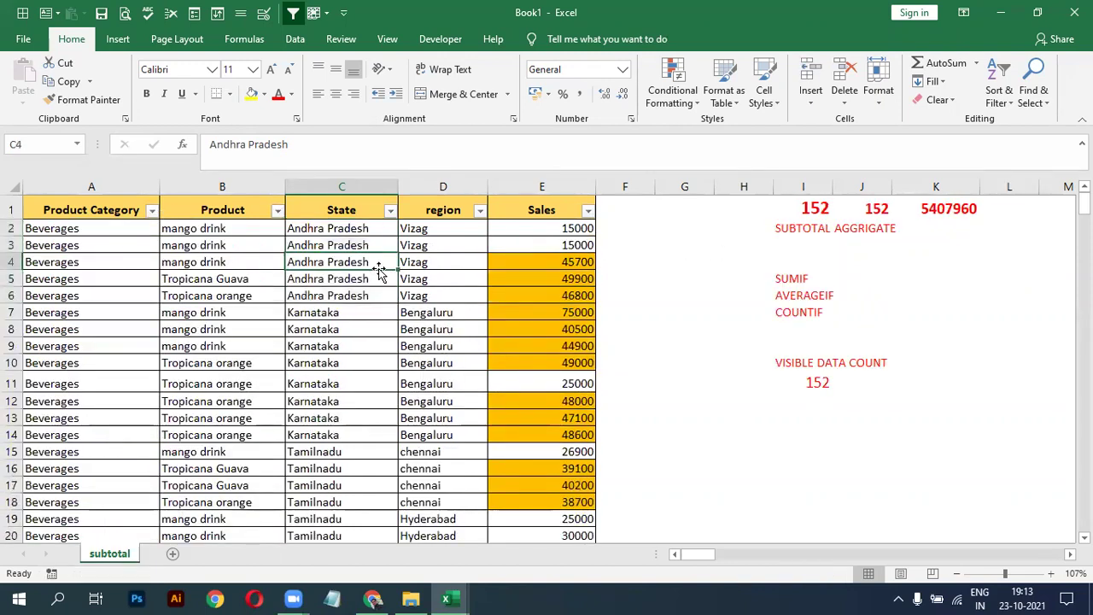
Filter the region column to show only Hyderabad
{"action": "left_click", "coordinate": [152, 211]}
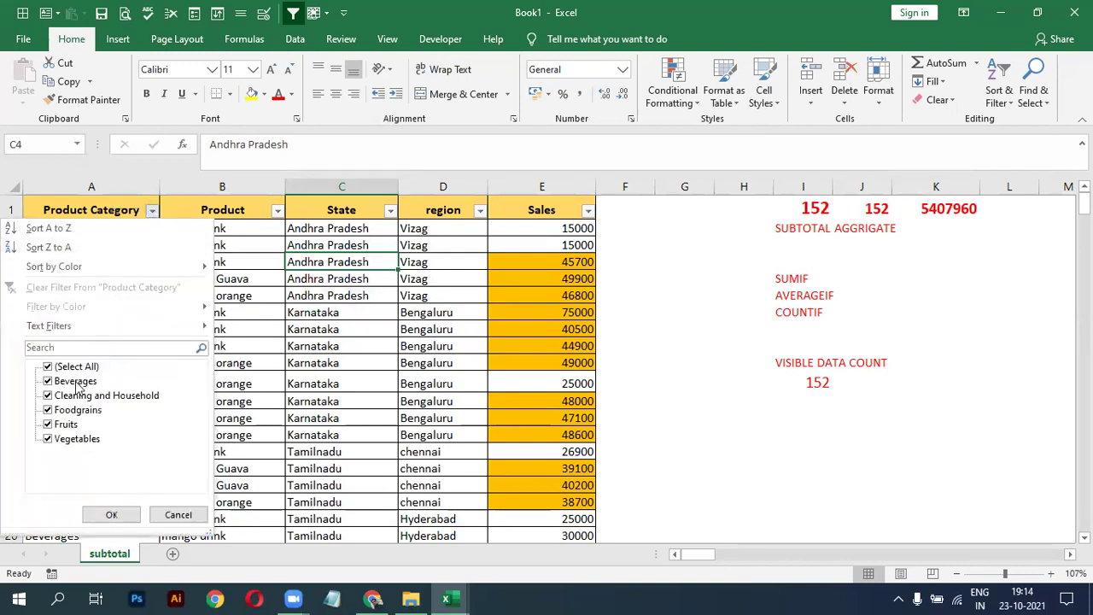
{"action": "left_click", "coordinate": [477, 215]}
{"action": "left_click", "coordinate": [480, 210]}
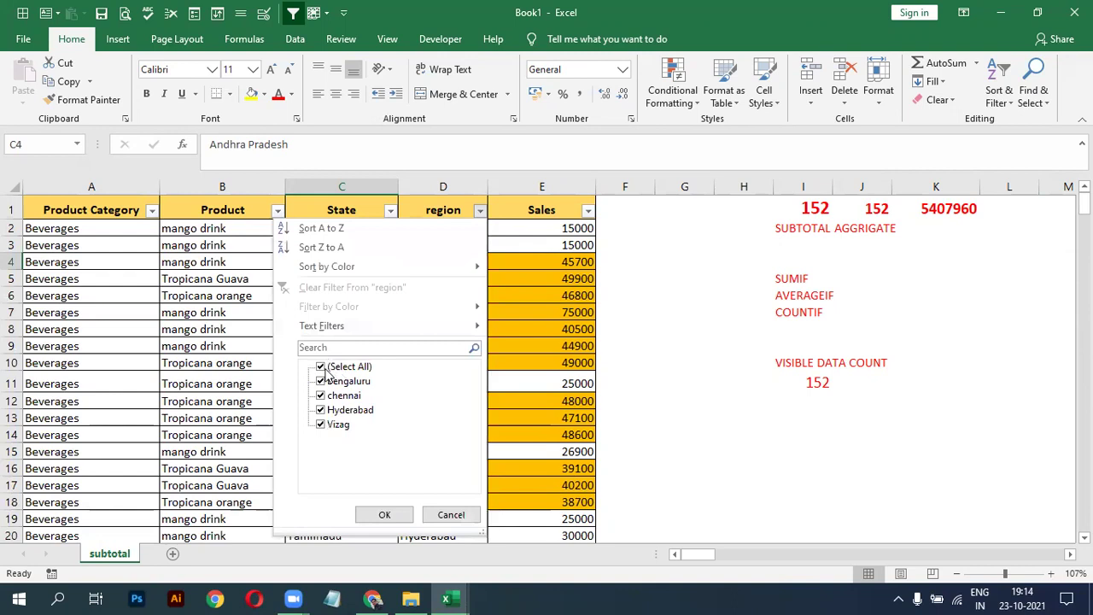
{"action": "left_click", "coordinate": [321, 366]}
{"action": "left_click", "coordinate": [321, 410]}
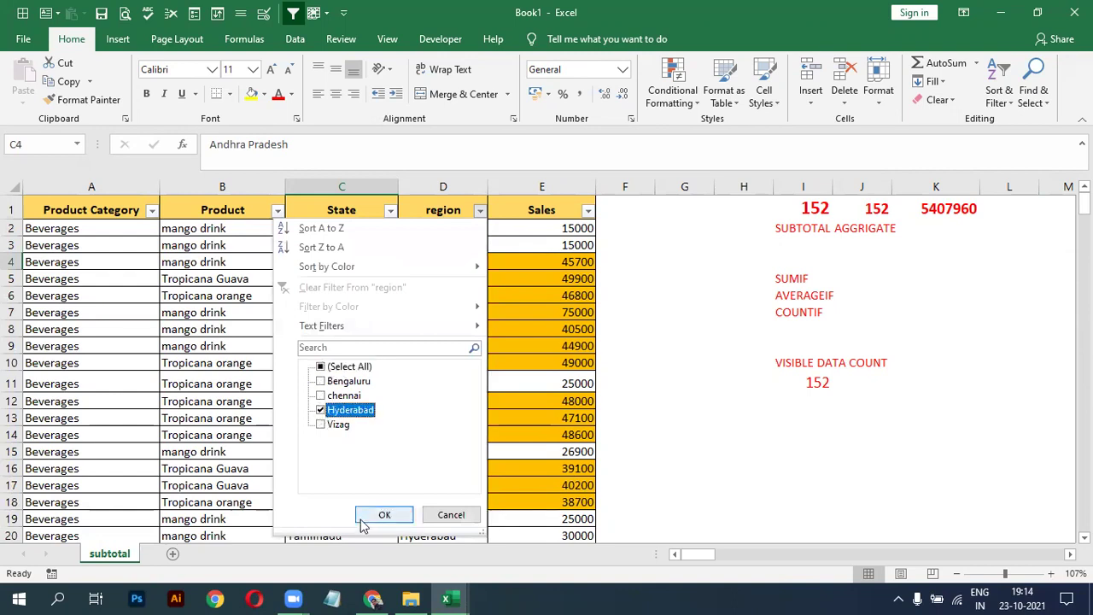
{"action": "left_click", "coordinate": [381, 515]}
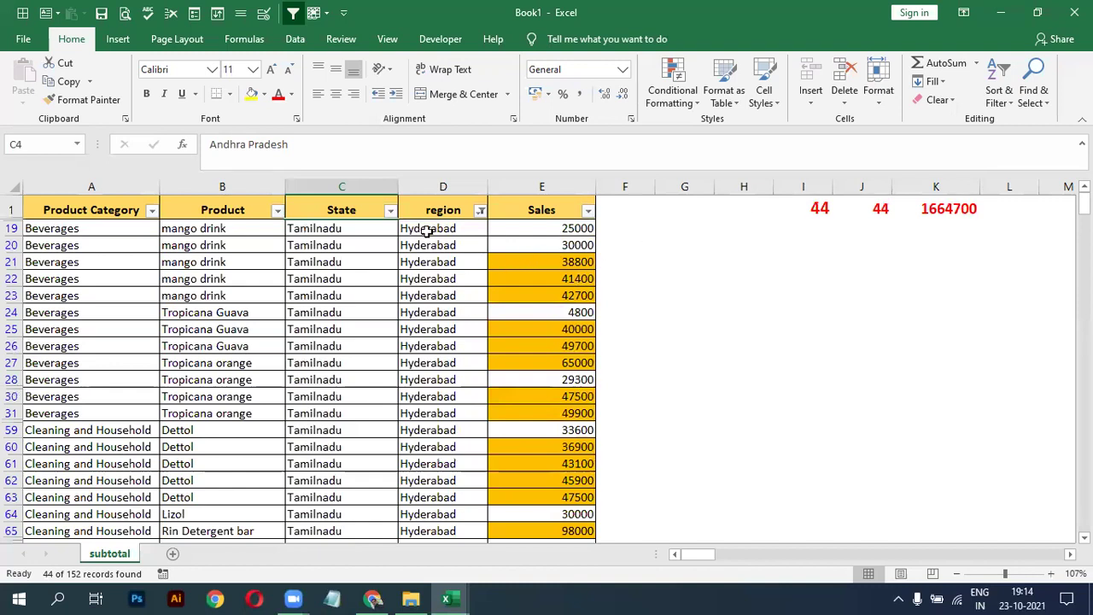
Include all regions in the region column filter again
{"action": "left_click", "coordinate": [481, 210]}
{"action": "left_click", "coordinate": [323, 369]}
{"action": "left_click", "coordinate": [321, 367]}
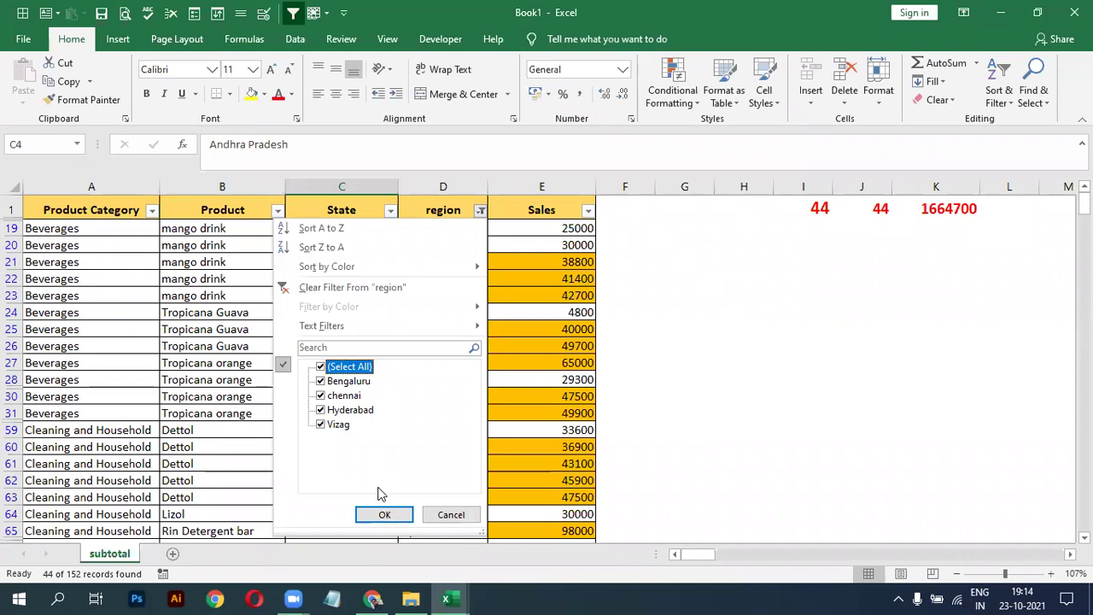
{"action": "left_click", "coordinate": [383, 515]}
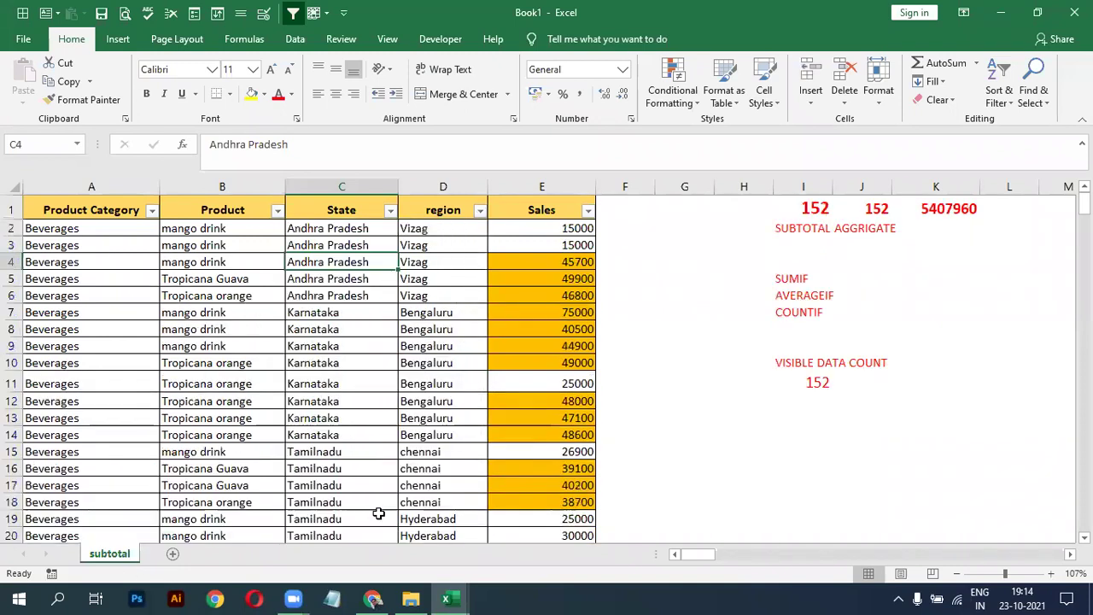
Filter the Product Category column to Cleaning and Household only and check the AGGREGATE sum formula in K1
{"action": "left_click", "coordinate": [152, 210]}
{"action": "left_click", "coordinate": [72, 368]}
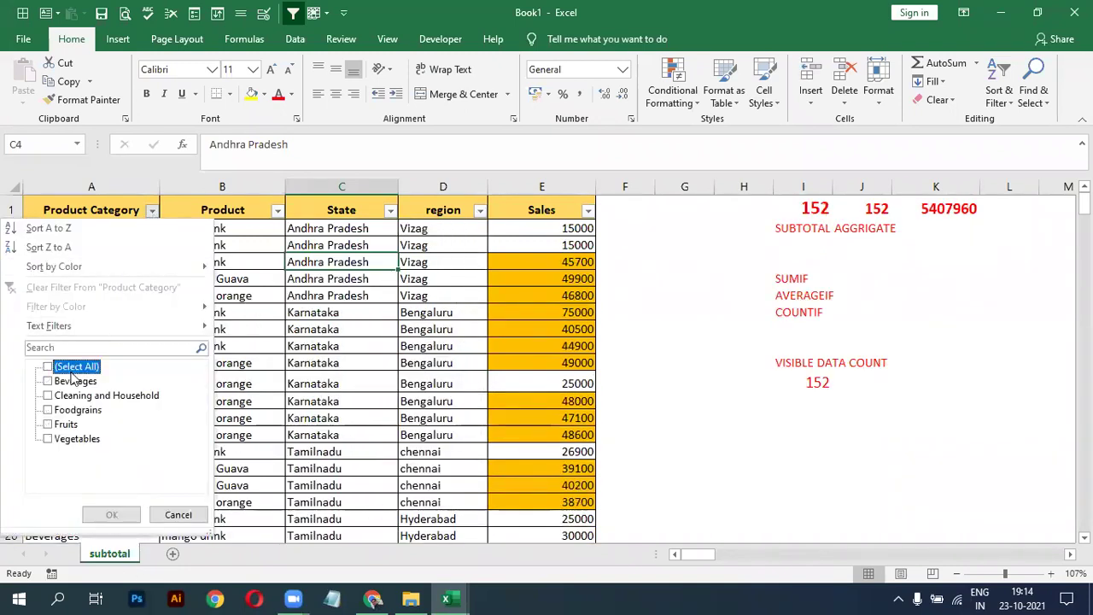
{"action": "left_click", "coordinate": [49, 398]}
{"action": "left_click", "coordinate": [111, 514]}
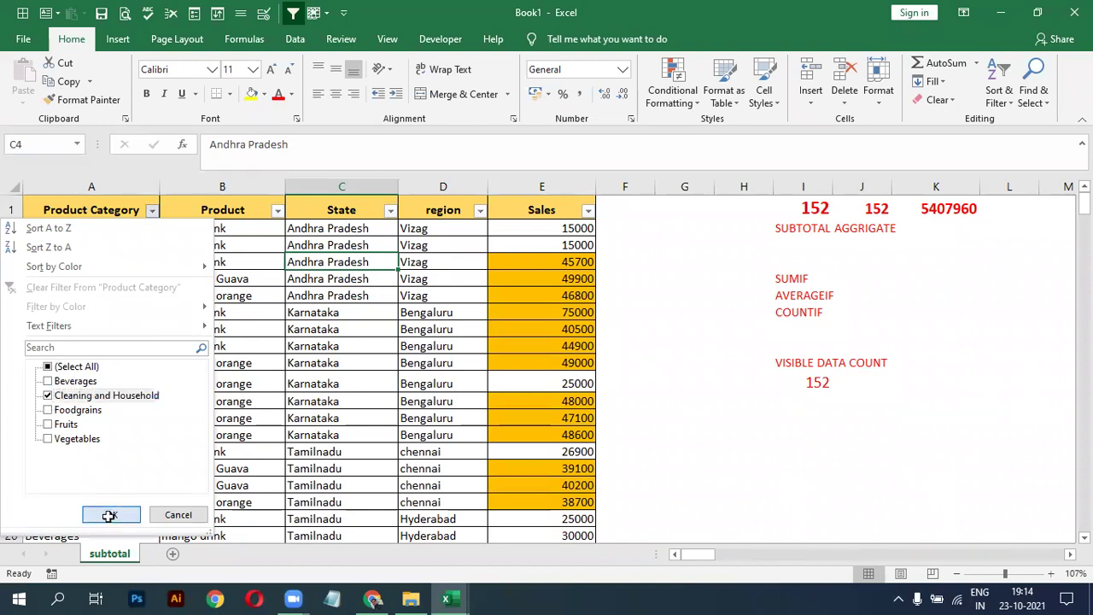
{"action": "left_click_drag", "start_coordinate": [101, 229], "coordinate": [112, 515]}
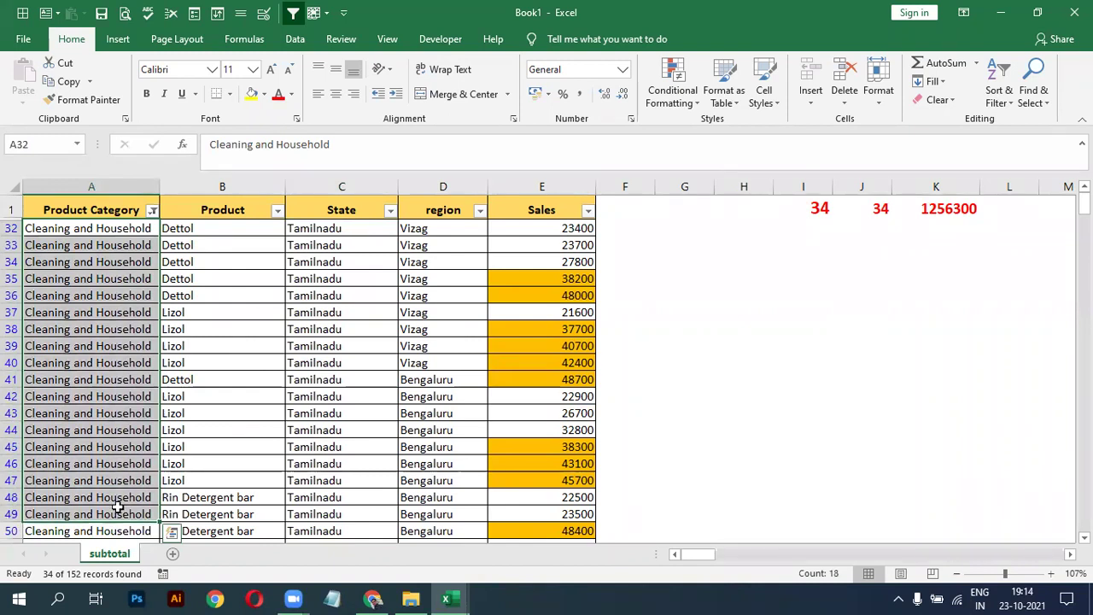
{"action": "left_click", "coordinate": [937, 208]}
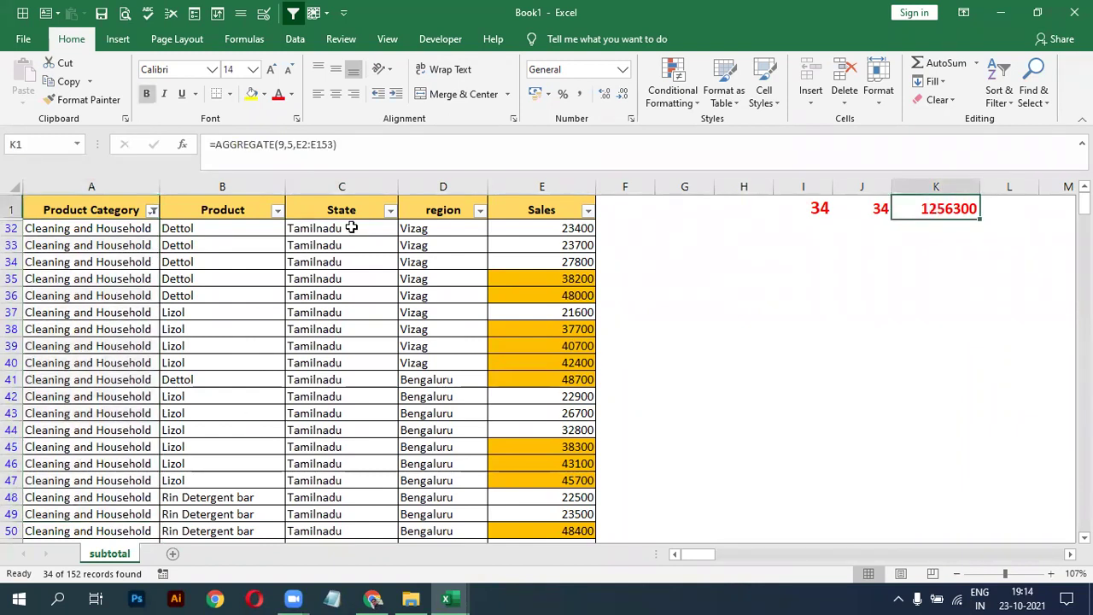
Include all categories in the Product Category column filter again
{"action": "left_click", "coordinate": [152, 210]}
{"action": "left_click", "coordinate": [53, 348]}
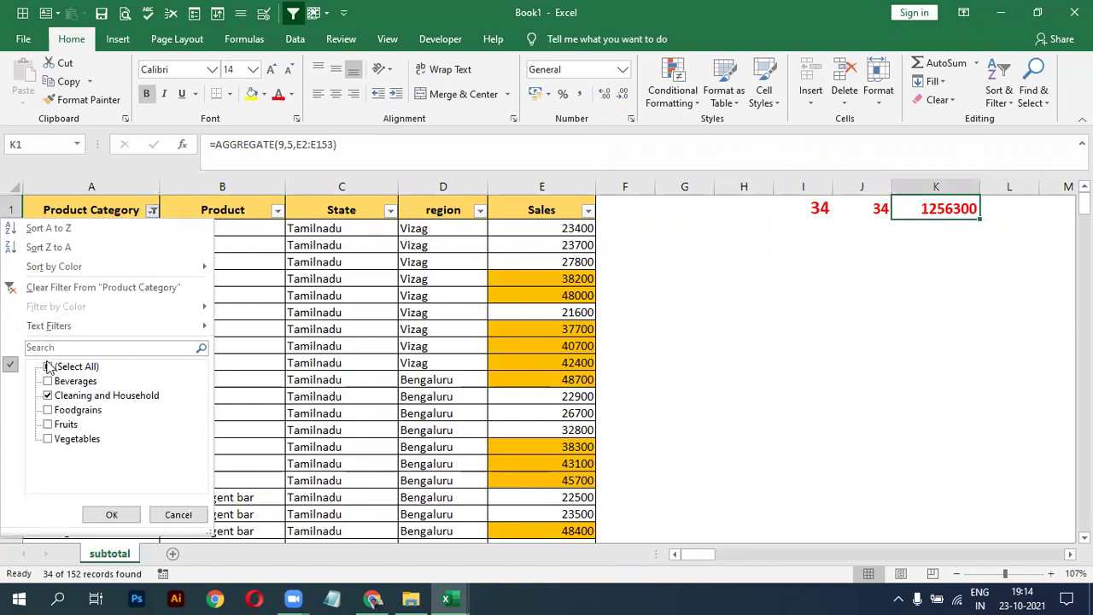
{"action": "left_click", "coordinate": [48, 366]}
{"action": "left_click", "coordinate": [111, 514]}
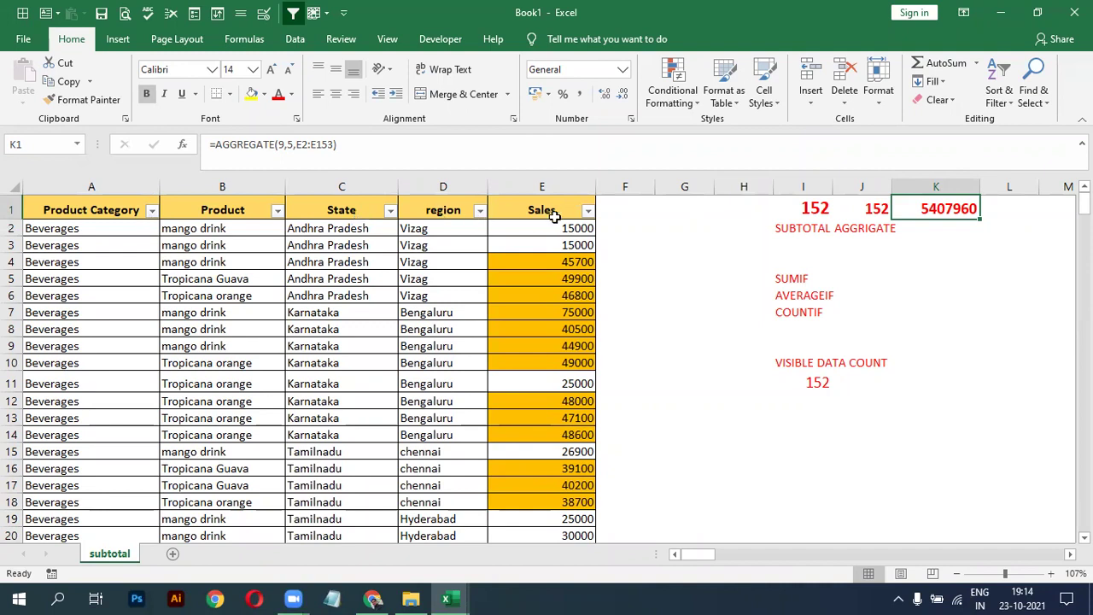
Filter the Product column to show only Dettol
{"action": "left_click", "coordinate": [278, 211]}
{"action": "left_click", "coordinate": [147, 366]}
{"action": "left_click", "coordinate": [132, 438]}
{"action": "left_click", "coordinate": [205, 516]}
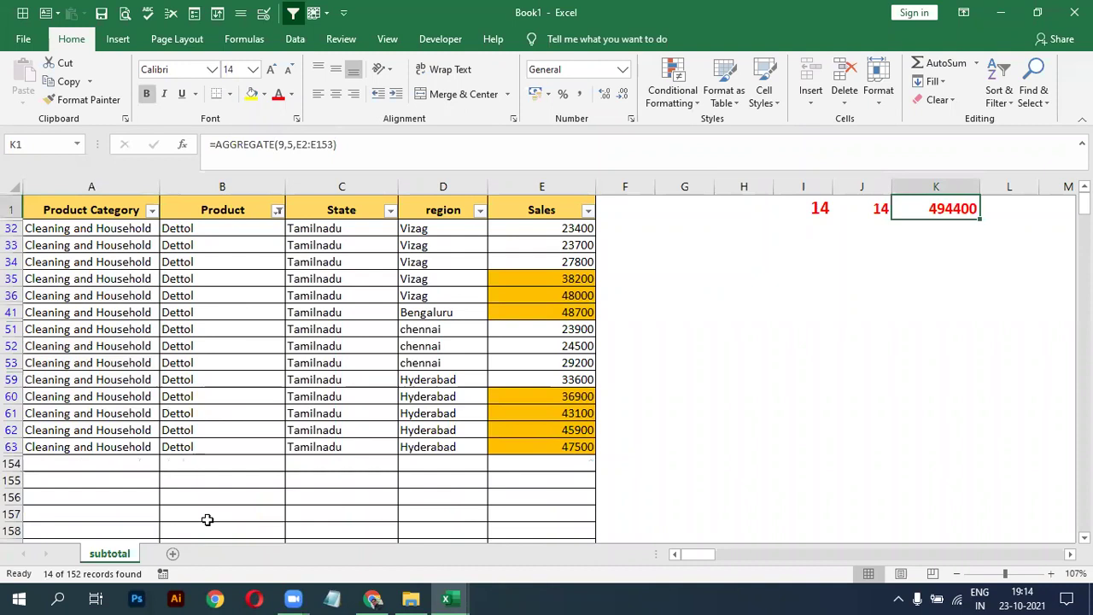
Restore all products in the Product column filter
{"action": "left_click", "coordinate": [277, 211]}
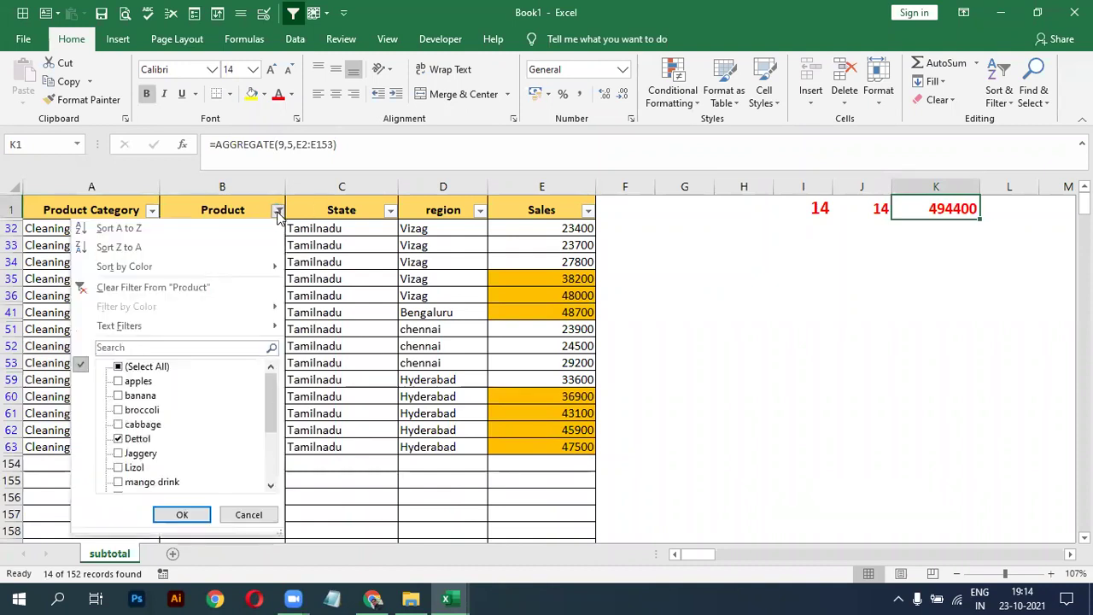
{"action": "left_click", "coordinate": [143, 369]}
{"action": "left_click", "coordinate": [168, 515]}
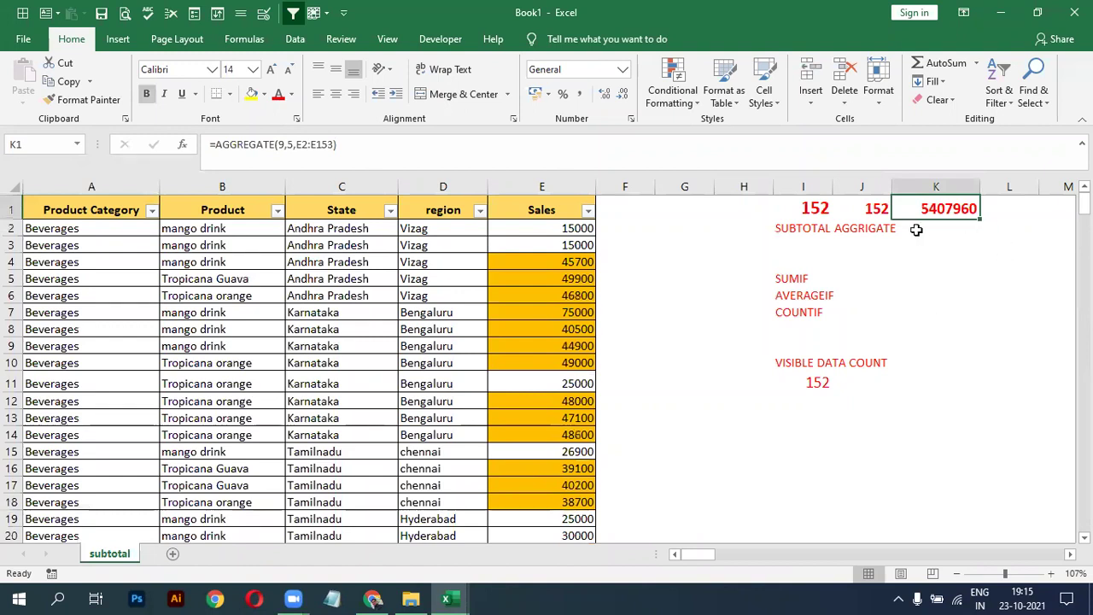
{"action": "left_click", "coordinate": [278, 210]}
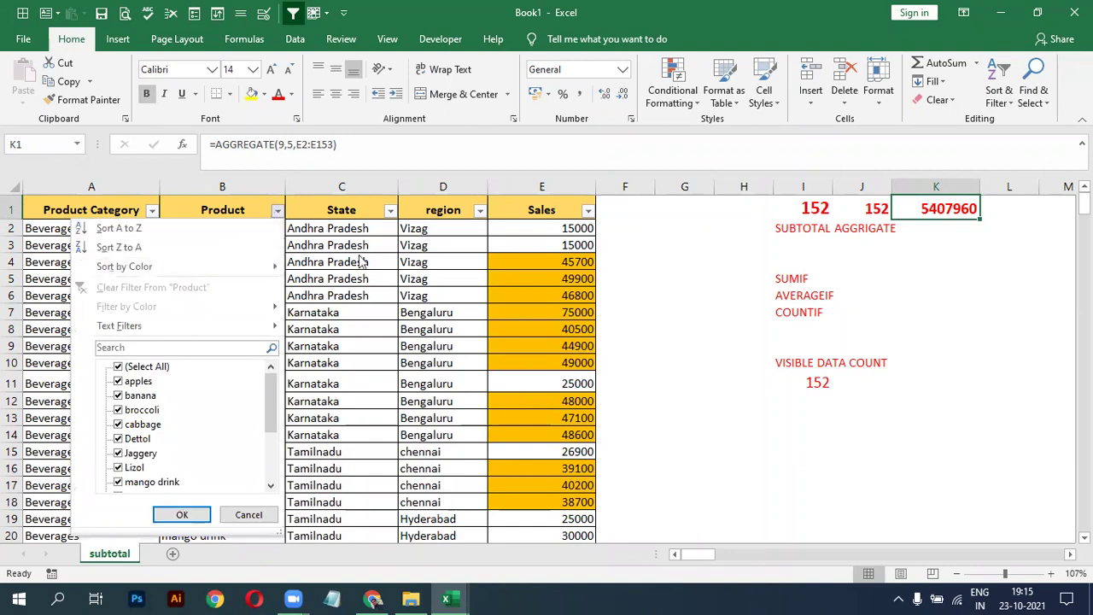
{"action": "left_click", "coordinate": [409, 283]}
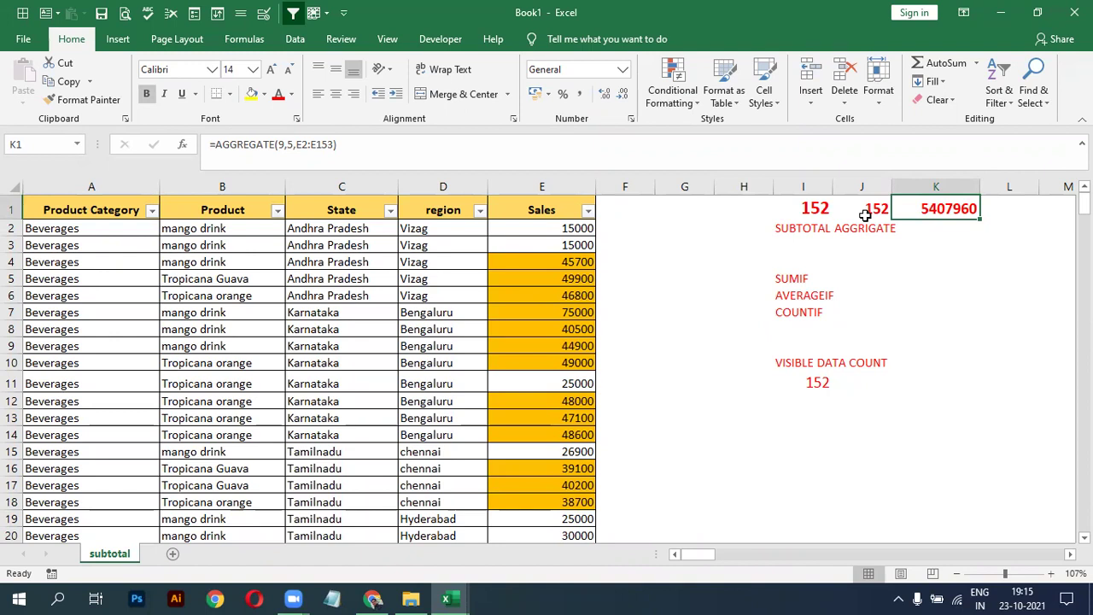
Filter the State column to show only Andhra Pradesh
{"action": "left_click", "coordinate": [390, 212]}
{"action": "left_click", "coordinate": [232, 367]}
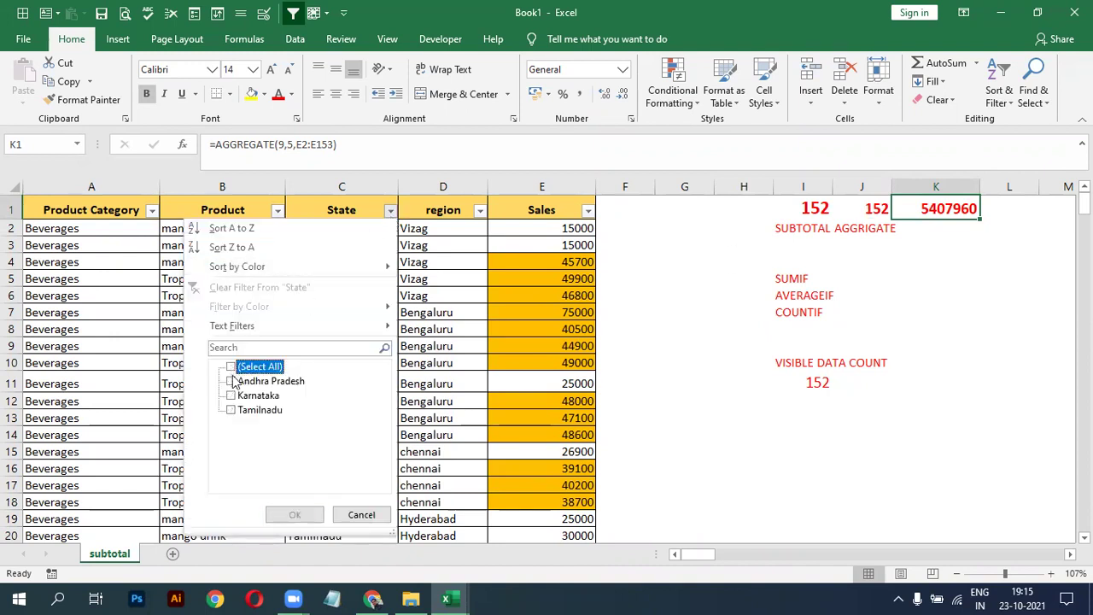
{"action": "left_click", "coordinate": [231, 381]}
{"action": "left_click", "coordinate": [294, 514]}
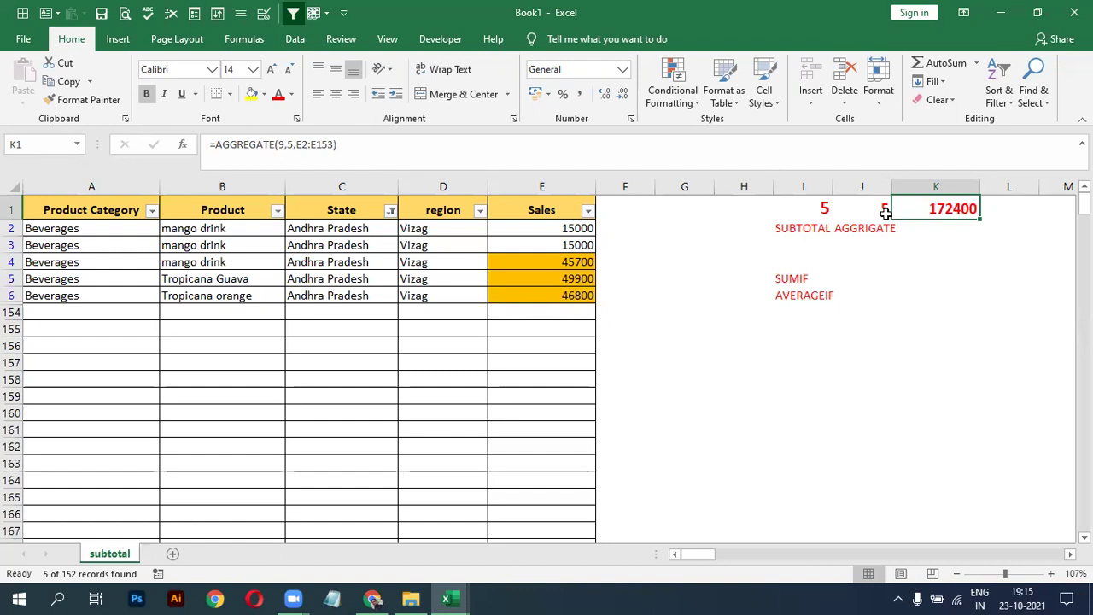
Include all states in the State column filter again
{"action": "left_click", "coordinate": [392, 211]}
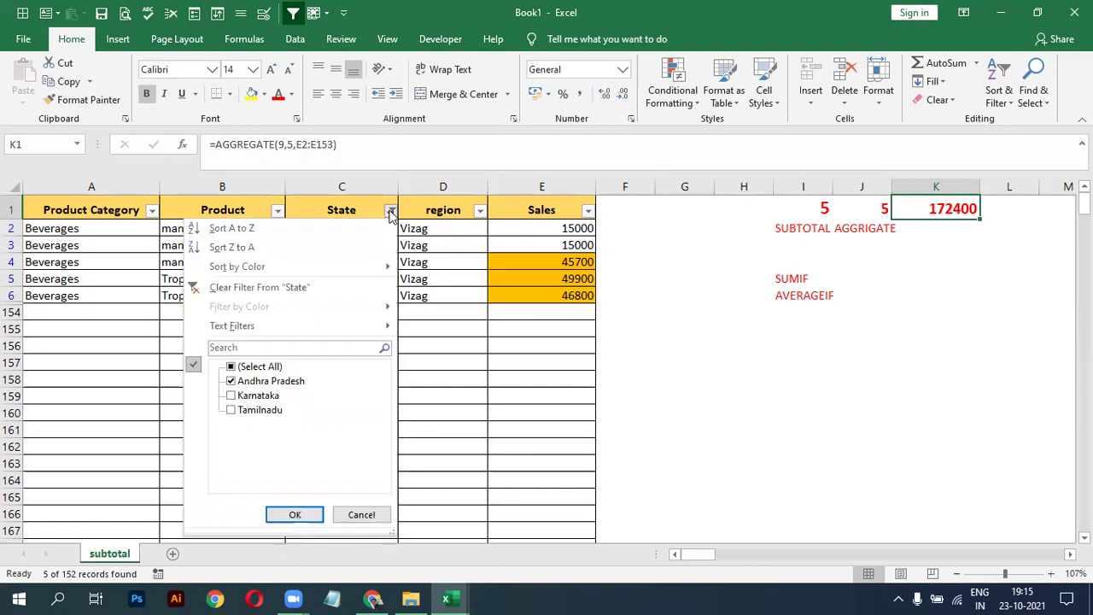
{"action": "left_click", "coordinate": [232, 367]}
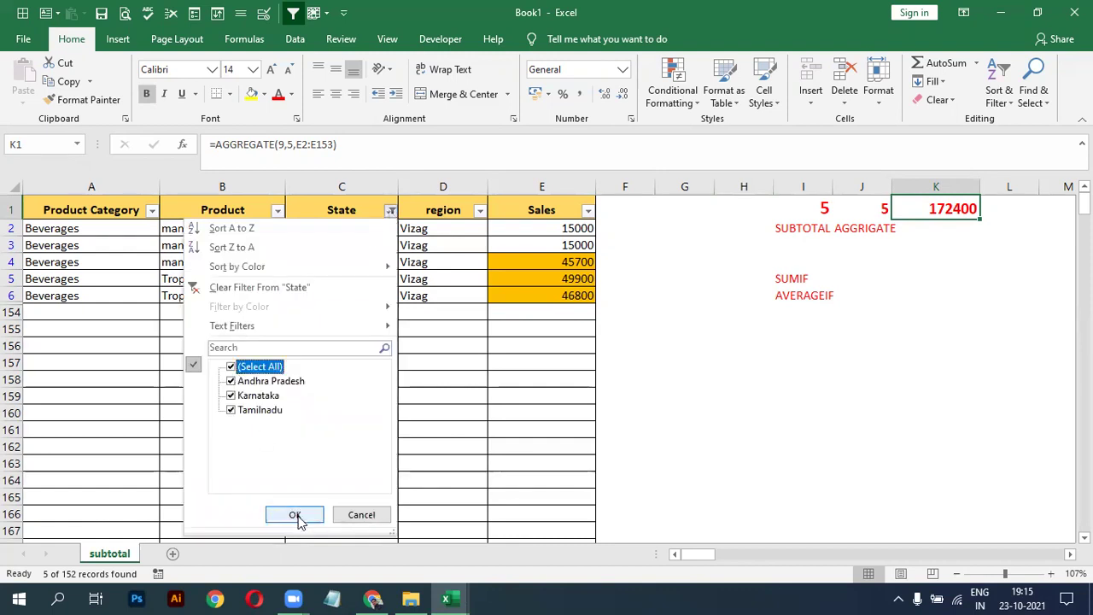
{"action": "left_click", "coordinate": [294, 514]}
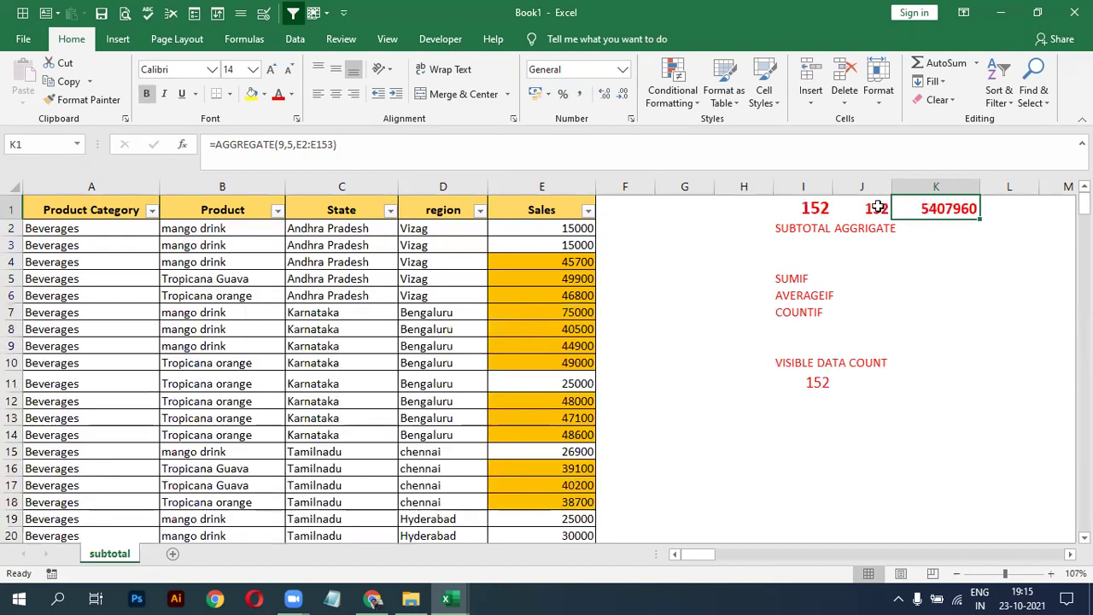
Compare the SUBTOTAL count formula in I1 with the AGGREGATE count formula in J1
{"action": "left_click", "coordinate": [816, 207]}
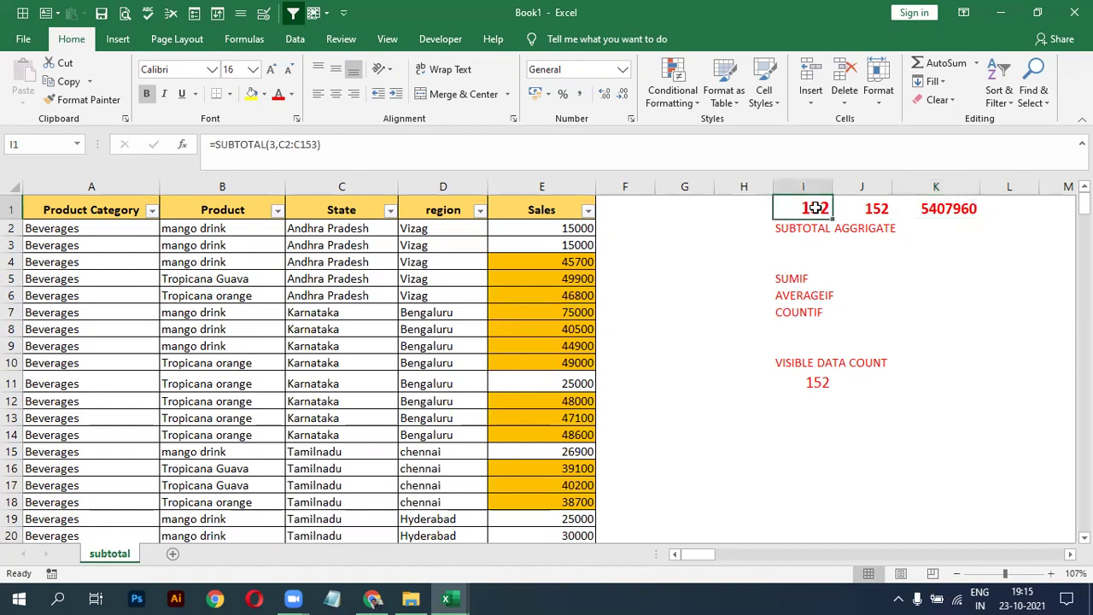
{"action": "left_click", "coordinate": [872, 208]}
{"action": "left_click", "coordinate": [785, 211]}
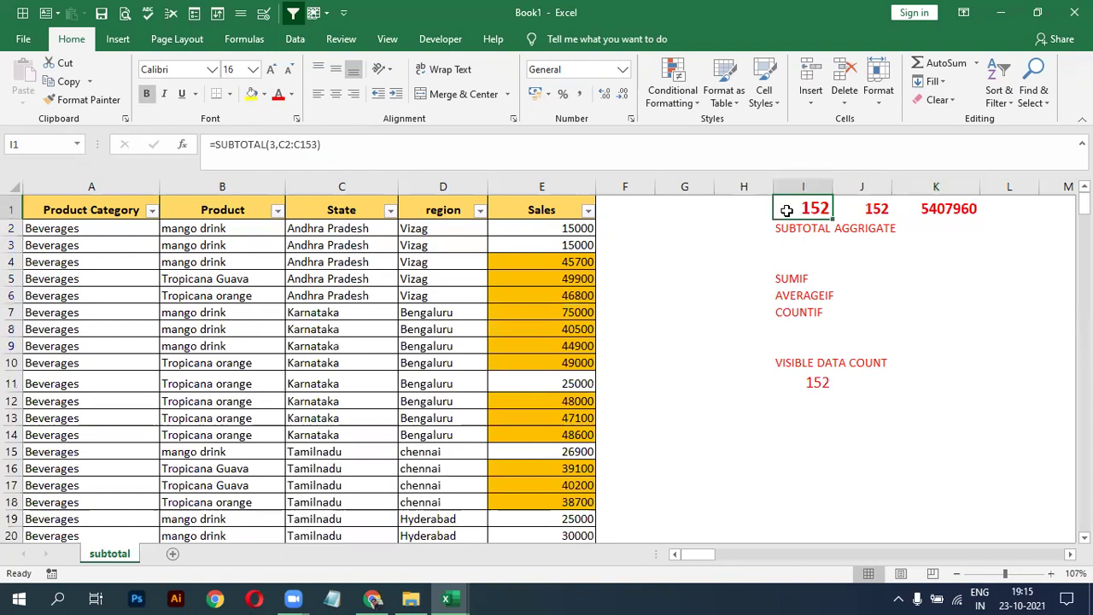
{"action": "double_click", "coordinate": [851, 210]}
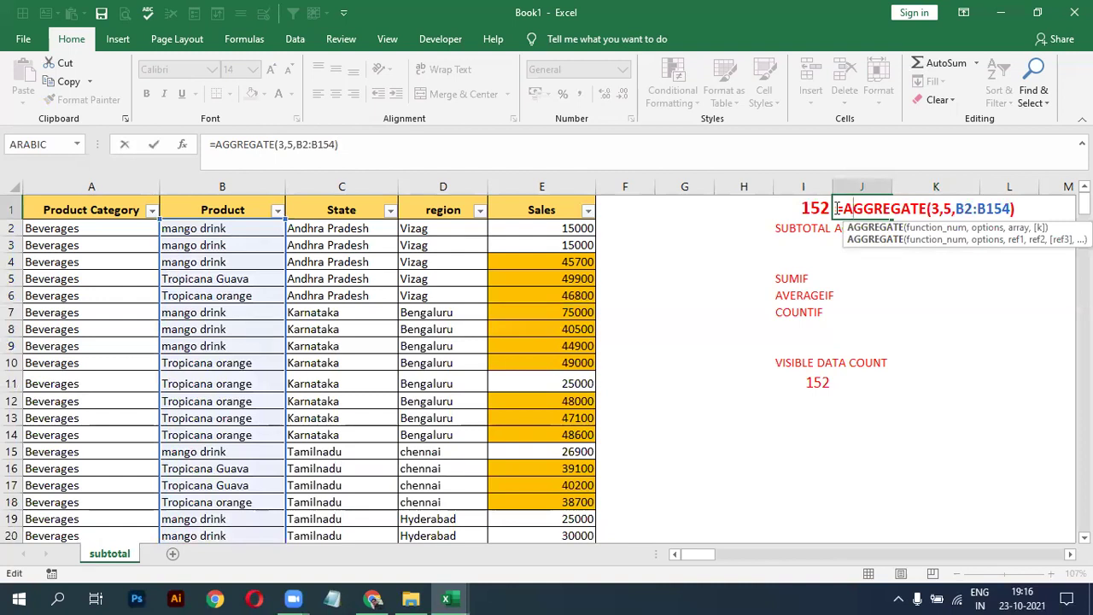
{"action": "key", "text": "ctrl+Return"}
Review the SUBTOTAL formula in I1 and the AGGREGATE formulas in J1 and K1, leaving them unedited
{"action": "left_click", "coordinate": [796, 210]}
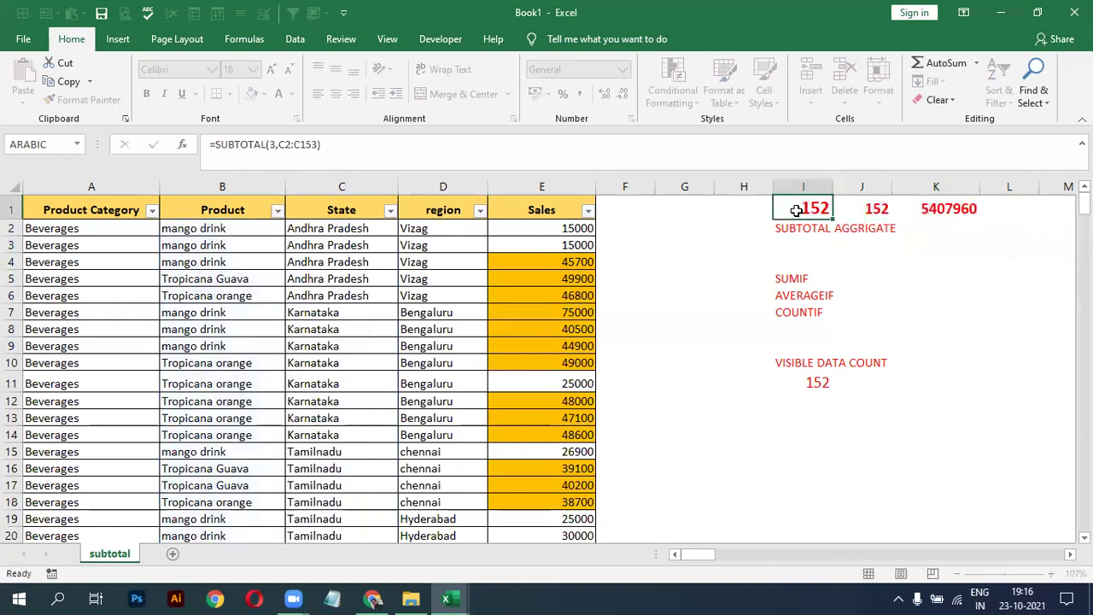
{"action": "left_click", "coordinate": [880, 208]}
{"action": "left_click", "coordinate": [932, 208]}
{"action": "double_click", "coordinate": [933, 208]}
{"action": "key", "text": "Escape"}
{"action": "left_click", "coordinate": [876, 208]}
{"action": "double_click", "coordinate": [875, 207]}
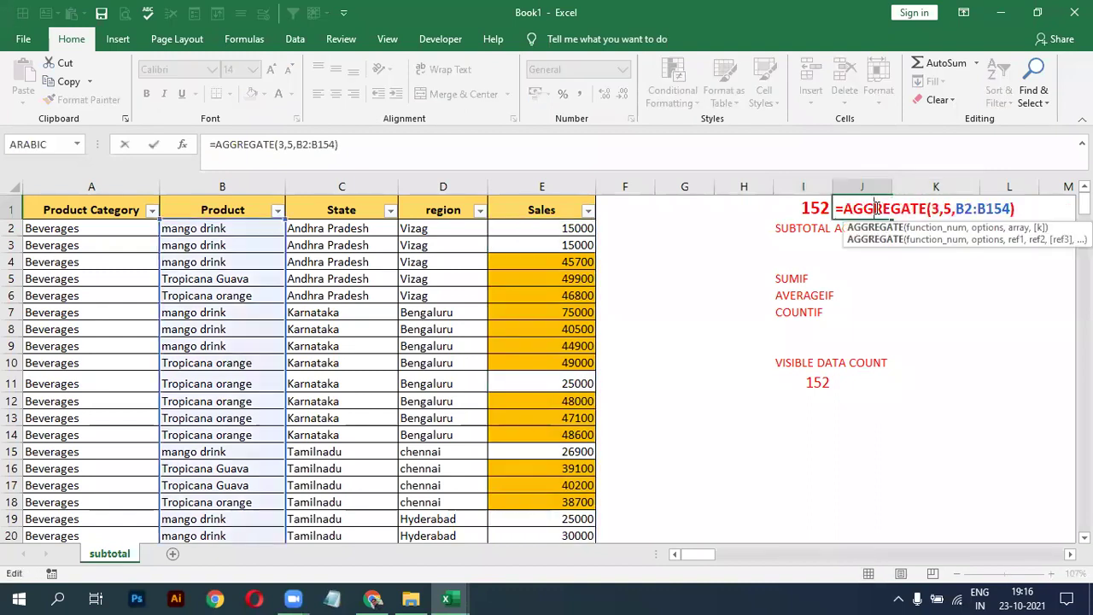
{"action": "key", "text": "Escape"}
{"action": "left_click", "coordinate": [808, 208]}
{"action": "double_click", "coordinate": [808, 209]}
{"action": "key", "text": "Escape"}
{"action": "double_click", "coordinate": [878, 208]}
{"action": "key", "text": "Escape"}
{"action": "left_click", "coordinate": [927, 208]}
{"action": "double_click", "coordinate": [929, 208]}
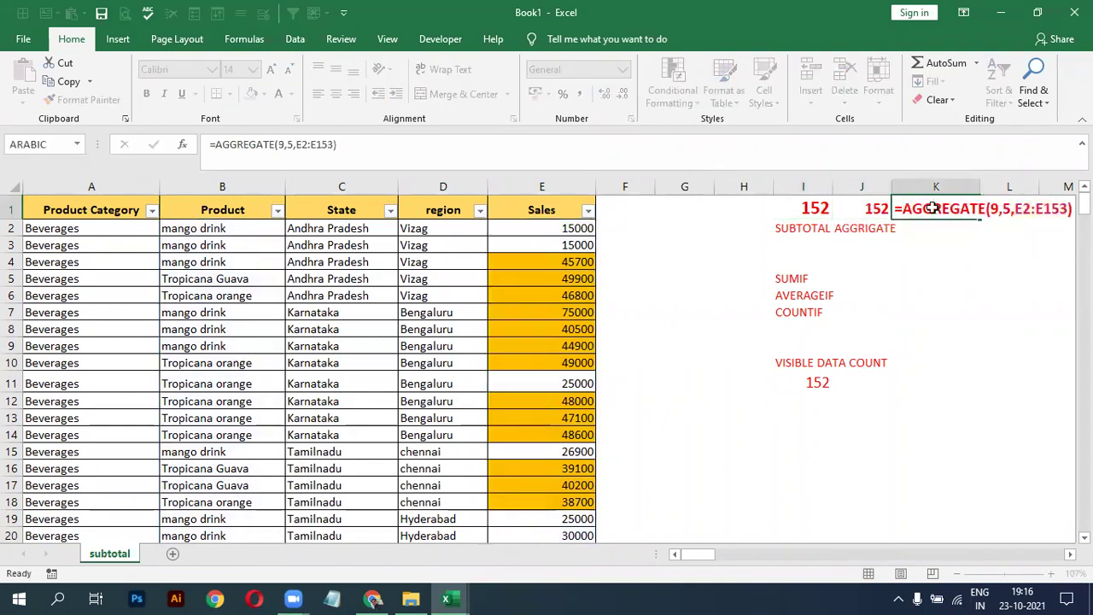
{"action": "key", "text": "Return"}
{"action": "left_click", "coordinate": [391, 309]}
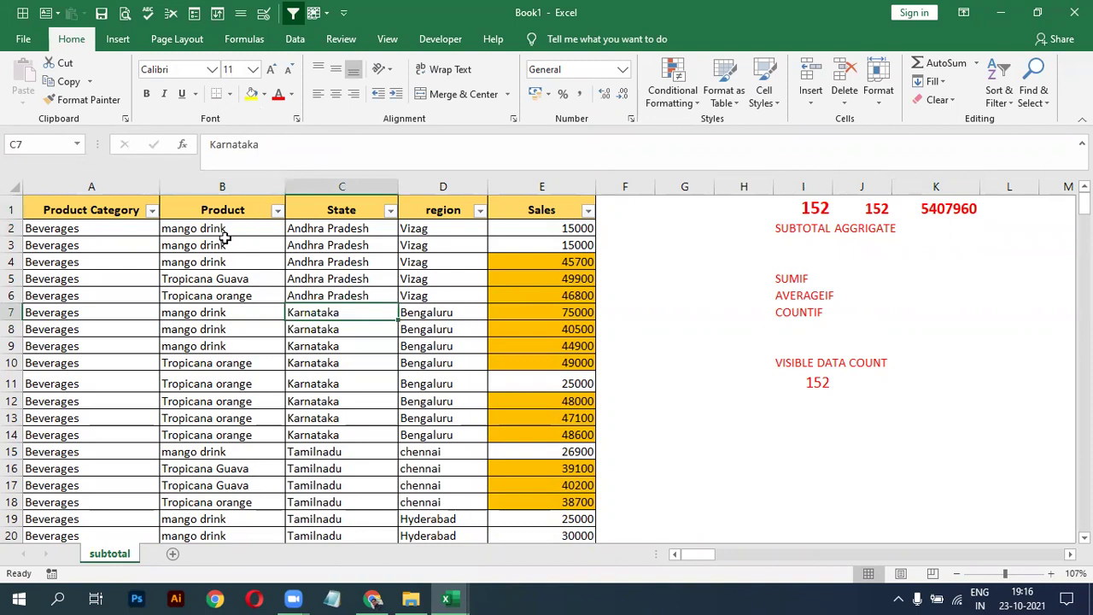
{"action": "left_click", "coordinate": [241, 278]}
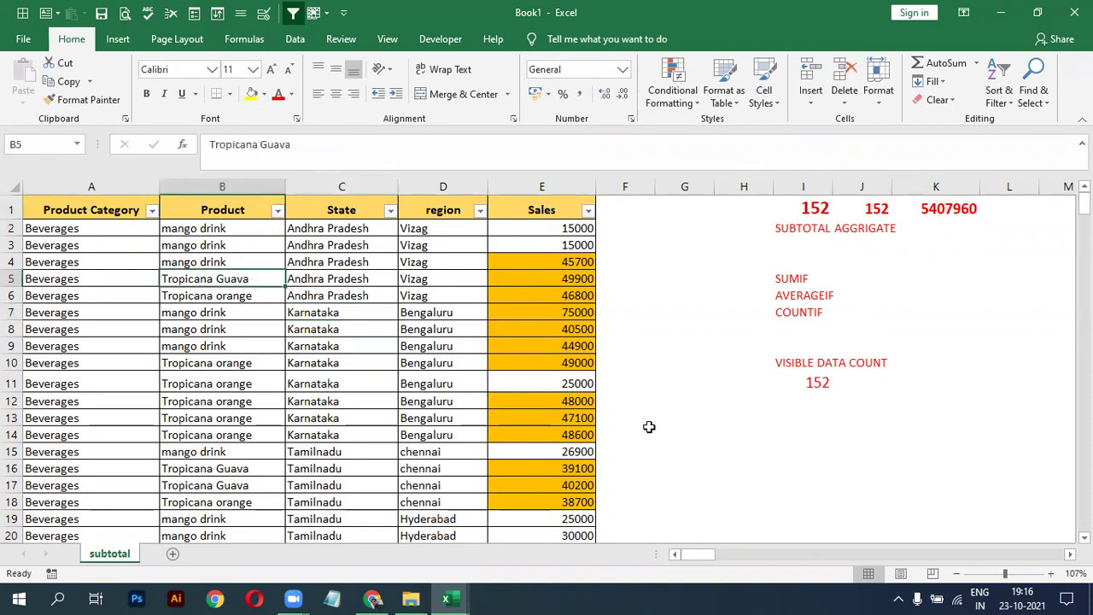
Enter the labels VLOOKUP in cell I16 and HLOOKUP in cell I17
{"action": "right_click", "coordinate": [775, 467]}
{"action": "key", "text": "Escape"}
{"action": "type", "text": "LOO"}
{"action": "key", "text": "BackSpace"}
{"action": "key", "text": "BackSpace"}
{"action": "key", "text": "BackSpace"}
{"action": "type", "text": "VLO"}
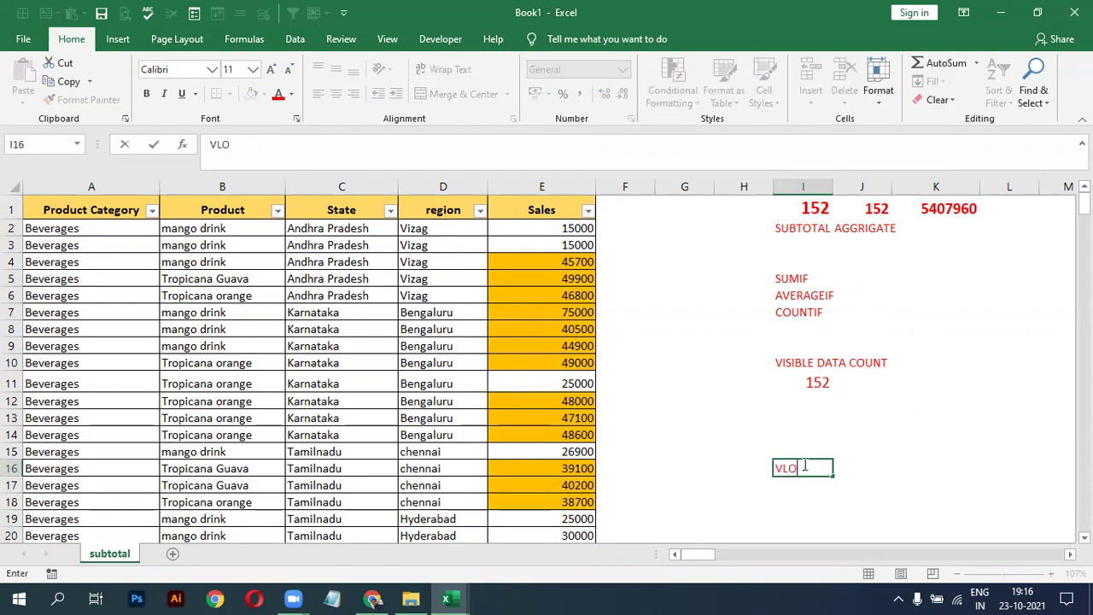
{"action": "type", "text": "OKUP"}
{"action": "key", "text": "Return"}
{"action": "type", "text": "HLO"}
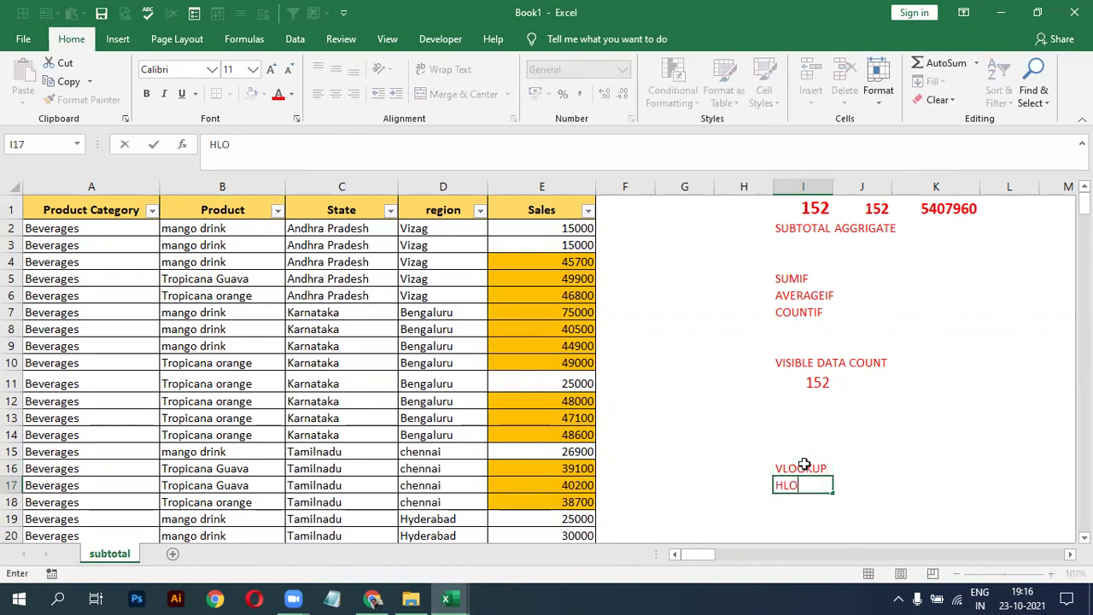
{"action": "type", "text": "OKUP"}
{"action": "key", "text": "Return"}
Enter the labels INDEX in cell I18 and MACTCH in cell I19
{"action": "type", "text": "INDEX"}
{"action": "key", "text": "Return"}
{"action": "type", "text": "MACT"}
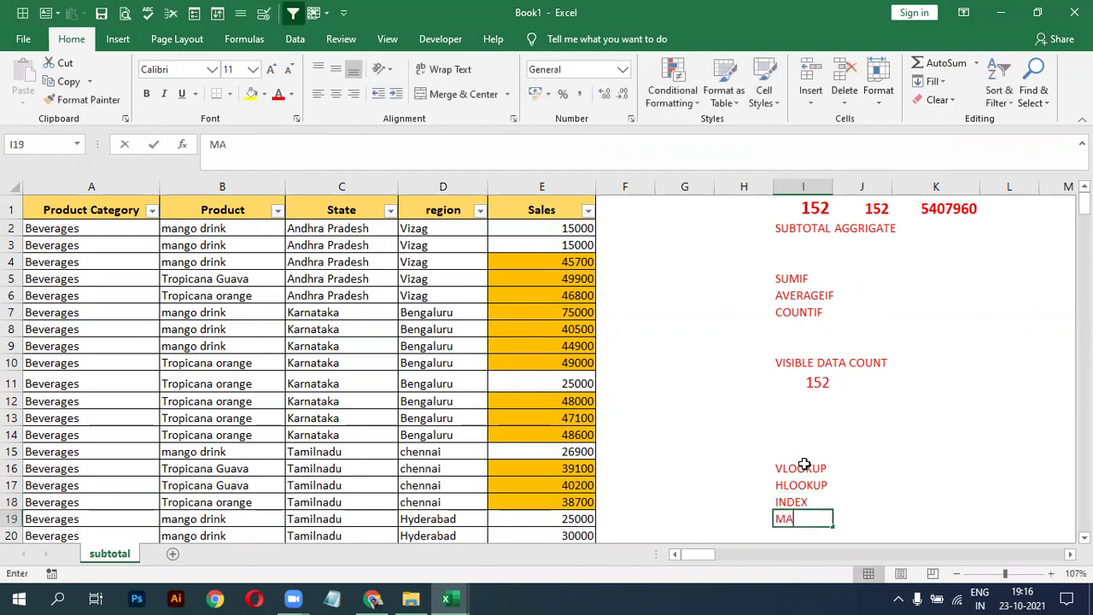
{"action": "key", "text": "BackSpace"}
{"action": "type", "text": "TCH"}
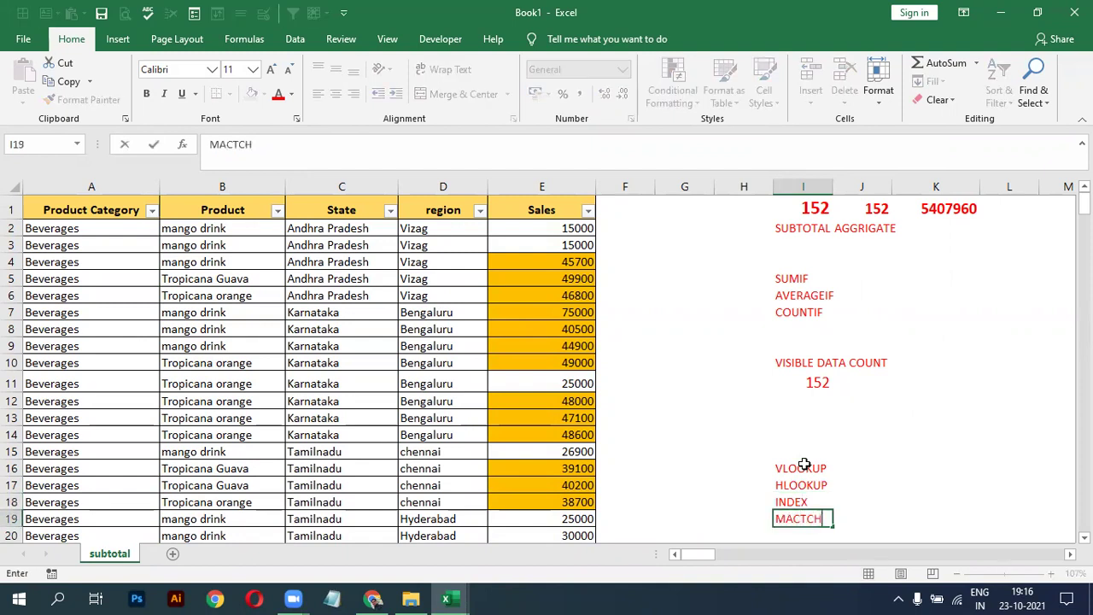
{"action": "key", "text": "Return"}
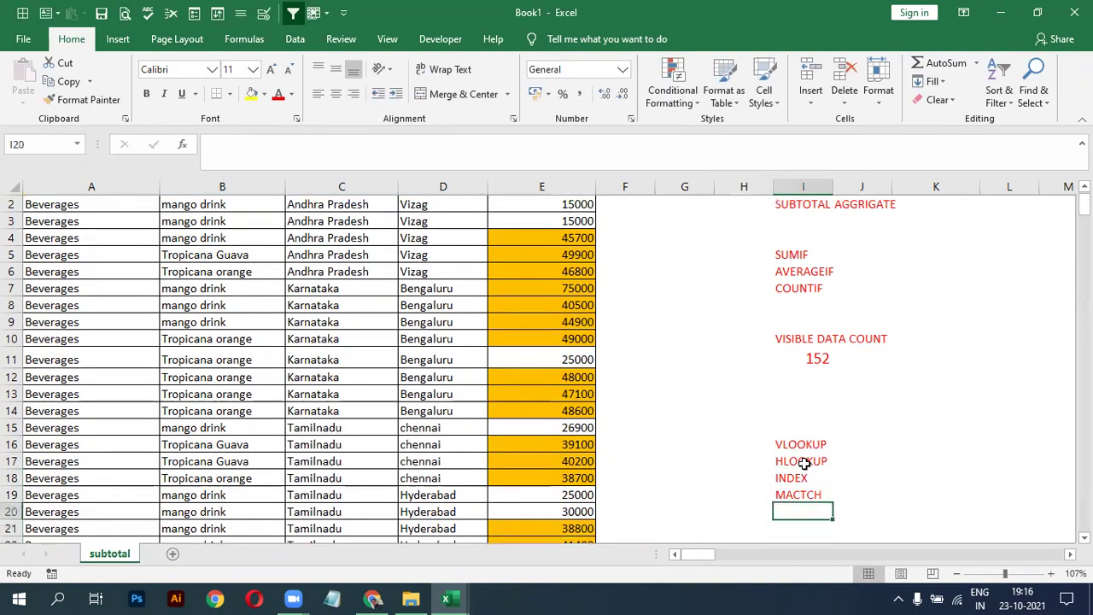
Enter the label PIVOT TABLE in cell I20 below the lookup function names
{"action": "type", "text": "PIVTO"}
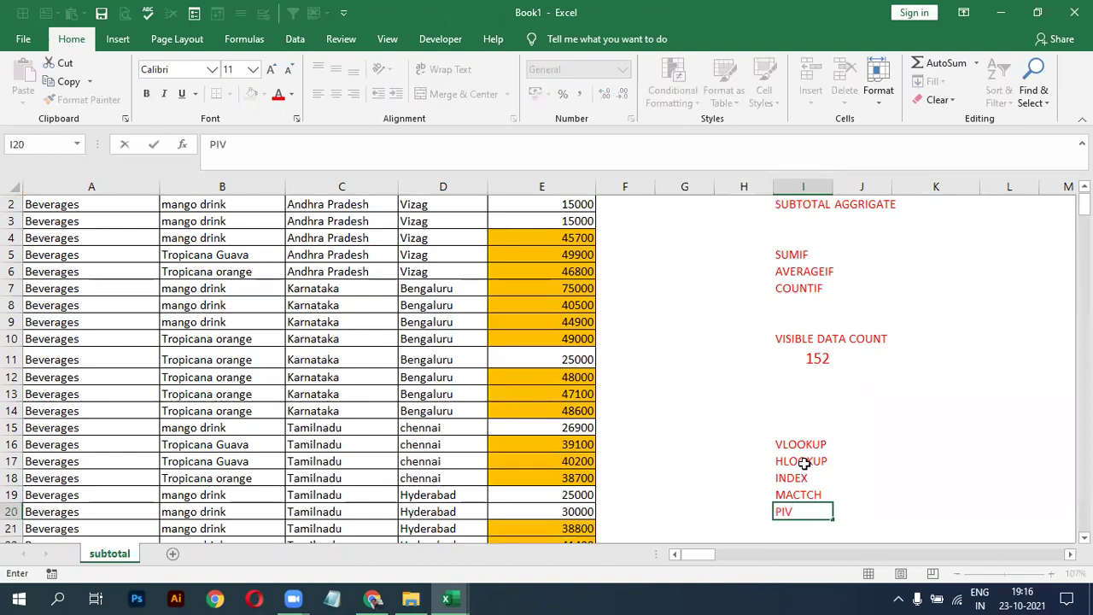
{"action": "key", "text": "BackSpace"}
{"action": "key", "text": "BackSpace"}
{"action": "type", "text": "OT TABLE"}
{"action": "key", "text": "Return"}
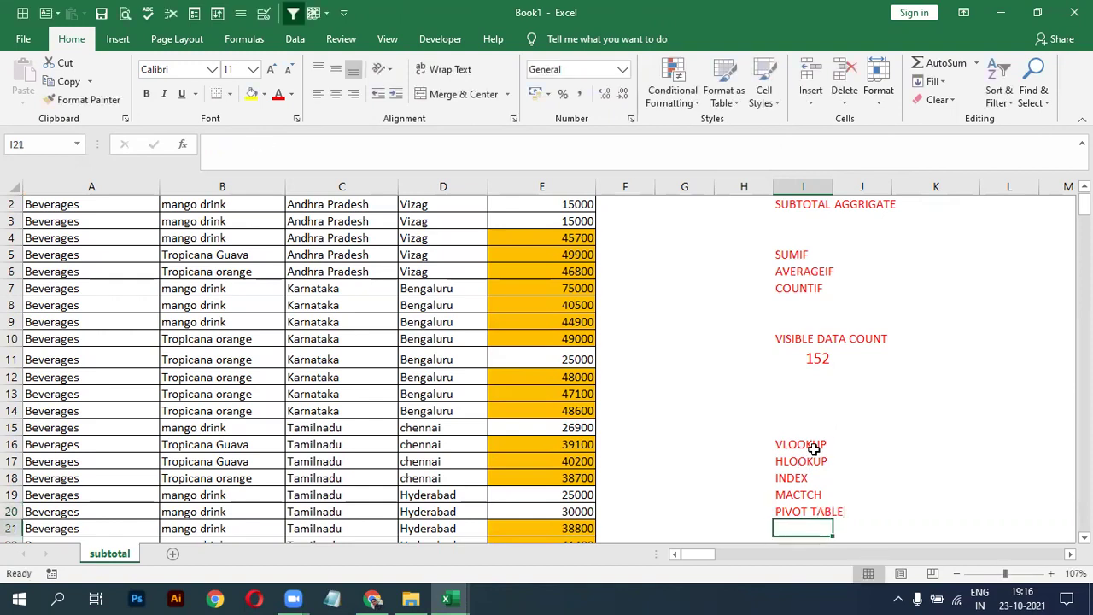
Enter the label PIVOT TABLE WITH SLICER CHARTS in cell I21
{"action": "type", "text": "PIVOT TABLE "}
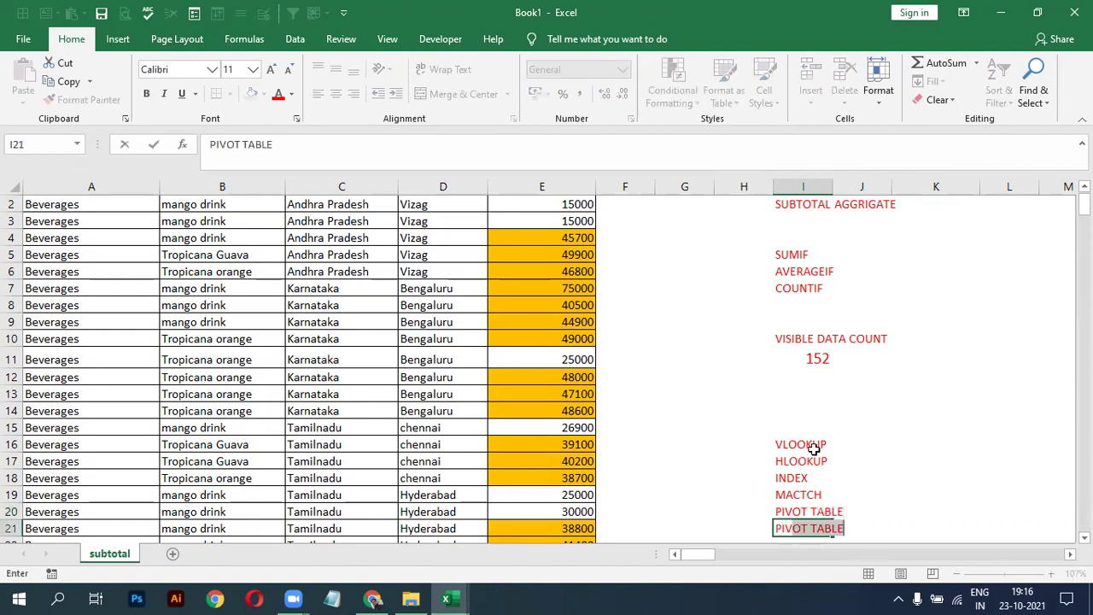
{"action": "type", "text": "WI"}
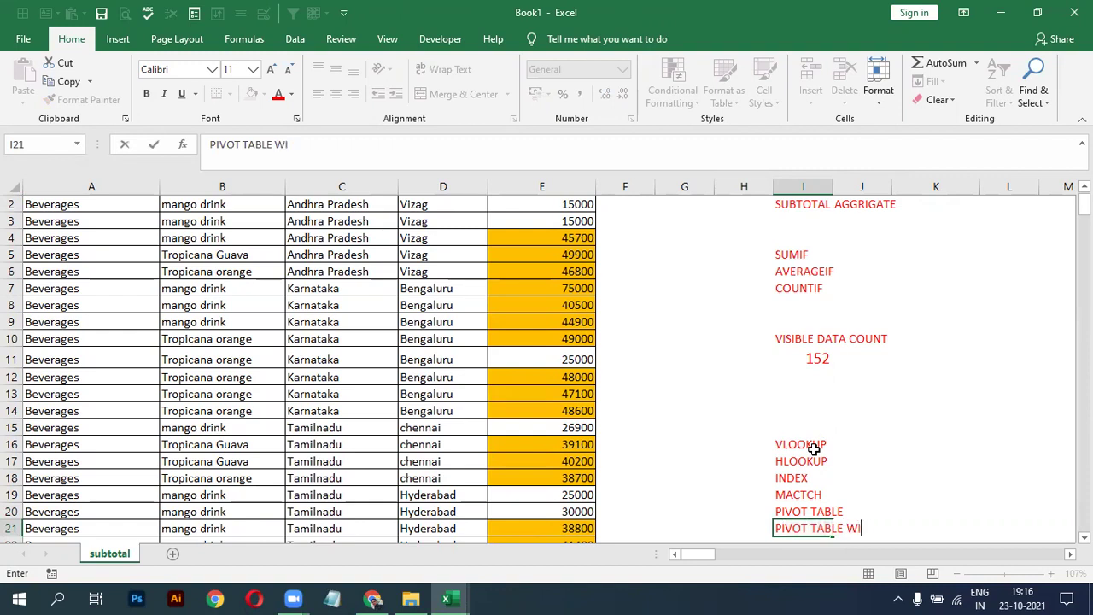
{"action": "type", "text": "TH SLICER"}
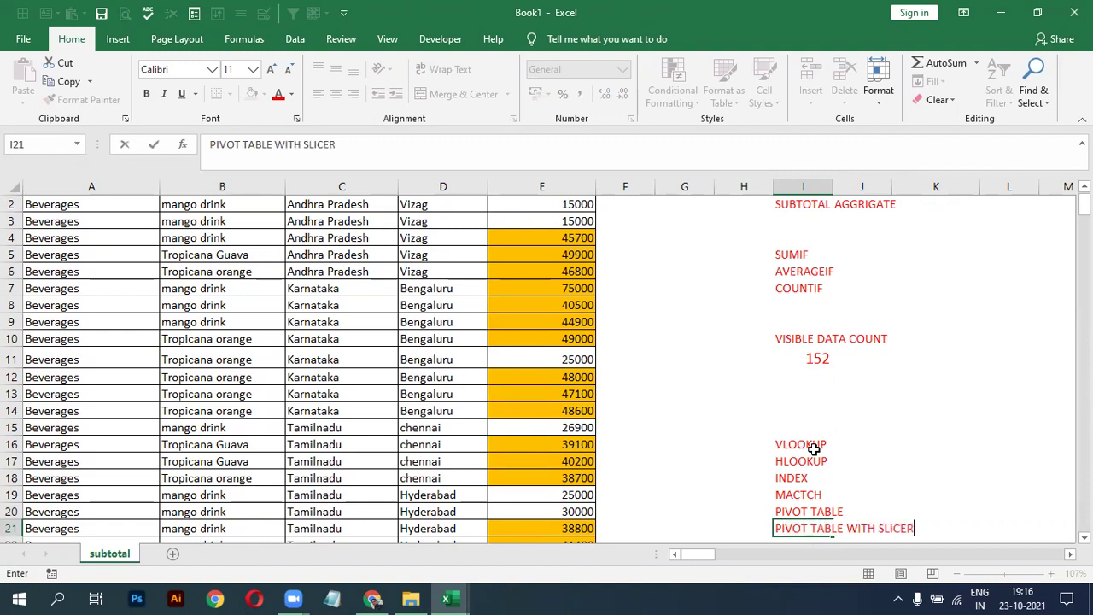
{"action": "key", "text": "BackSpace"}
{"action": "key", "text": "BackSpace"}
{"action": "key", "text": "BackSpace"}
{"action": "key", "text": "BackSpace"}
{"action": "type", "text": "CER CHARTS"}
{"action": "key", "text": "BackSpace"}
{"action": "type", "text": "CHARTS"}
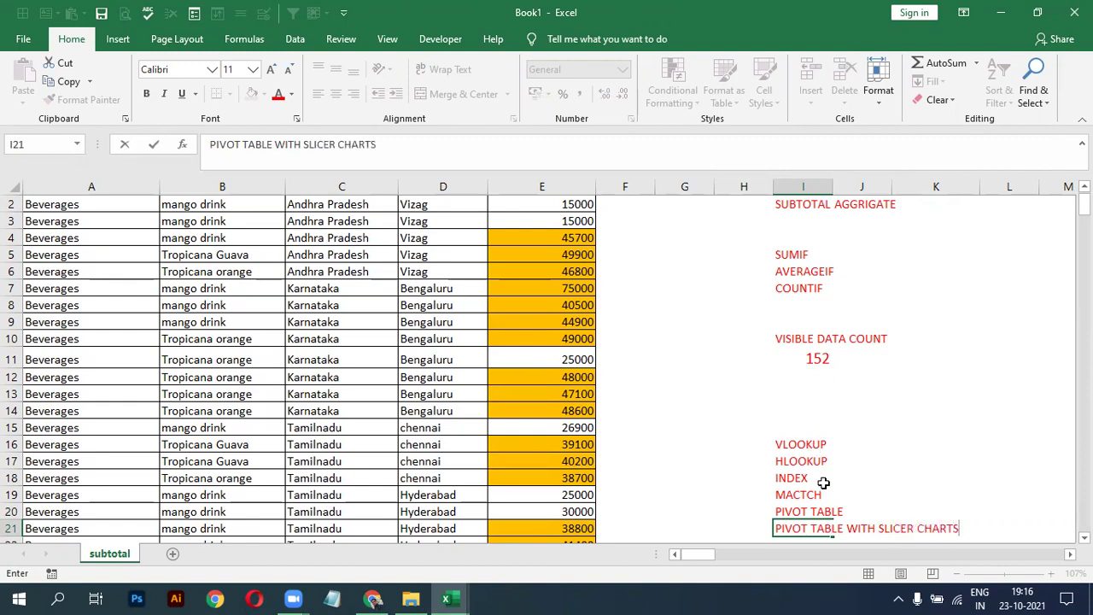
Extend the label in cell I20 to read PIVOT TABLE AND CHARTS
{"action": "double_click", "coordinate": [807, 511]}
{"action": "left_click", "coordinate": [848, 511]}
{"action": "type", "text": "TA"}
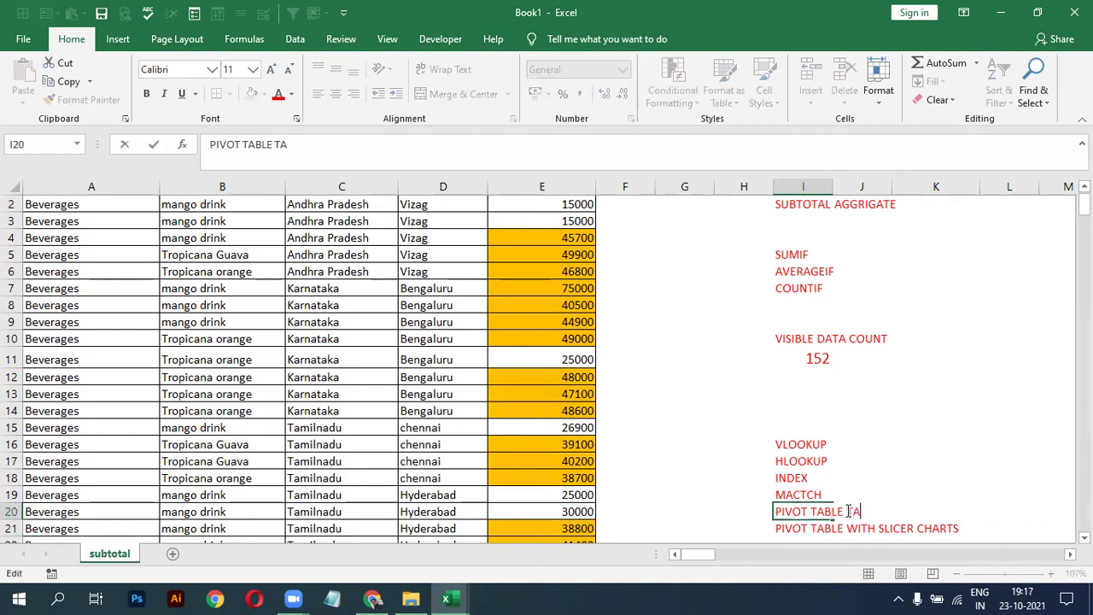
{"action": "key", "text": "BackSpace"}
{"action": "key", "text": "BackSpace"}
{"action": "type", "text": "AND CHARTS"}
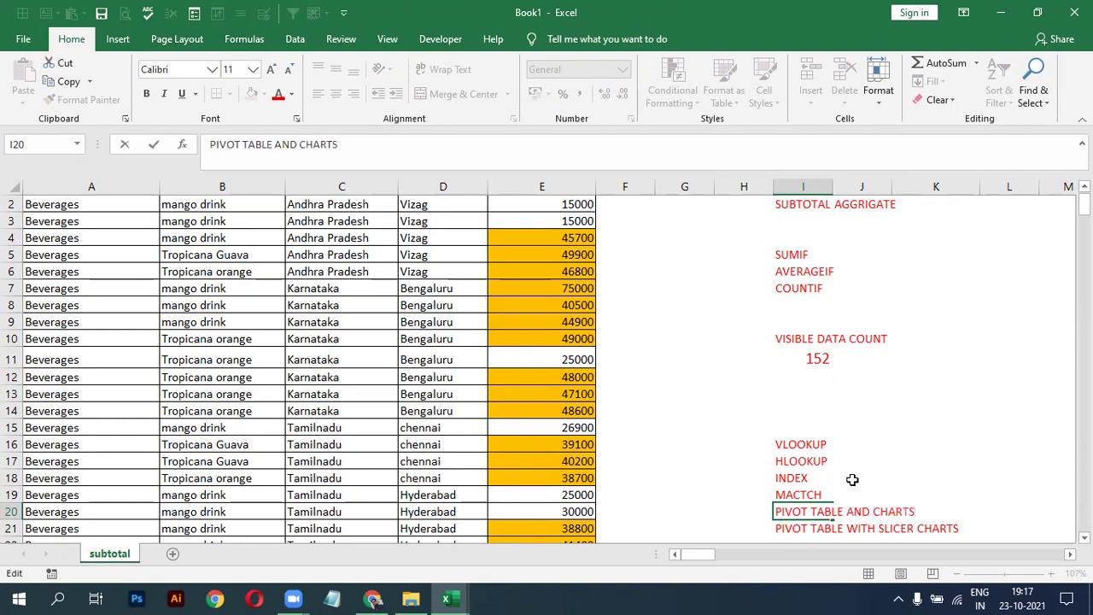
{"action": "key", "text": "Return"}
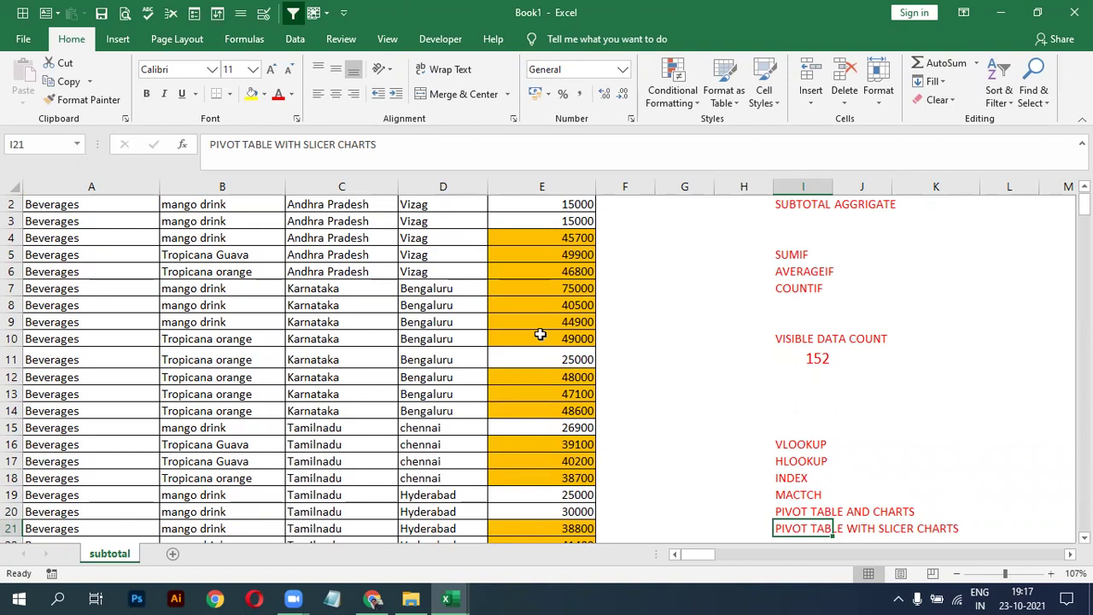
Go back to cell I1 to review its SUBTOTAL count formula above the topic labels
{"action": "key", "text": "Up"}
{"action": "key", "text": "Up"}
{"action": "key", "text": "Up"}
{"action": "key", "text": "Up"}
{"action": "key", "text": "Up"}
{"action": "key", "text": "Up"}
{"action": "key", "text": "Up"}
{"action": "key", "text": "Up"}
{"action": "key", "text": "Up"}
{"action": "key", "text": "Up"}
{"action": "key", "text": "Up"}
{"action": "key", "text": "Up"}
{"action": "key", "text": "Up"}
{"action": "key", "text": "Up"}
{"action": "key", "text": "Up"}
{"action": "key", "text": "Up"}
{"action": "key", "text": "Up"}
{"action": "key", "text": "Up"}
{"action": "key", "text": "Up"}
{"action": "key", "text": "Up"}
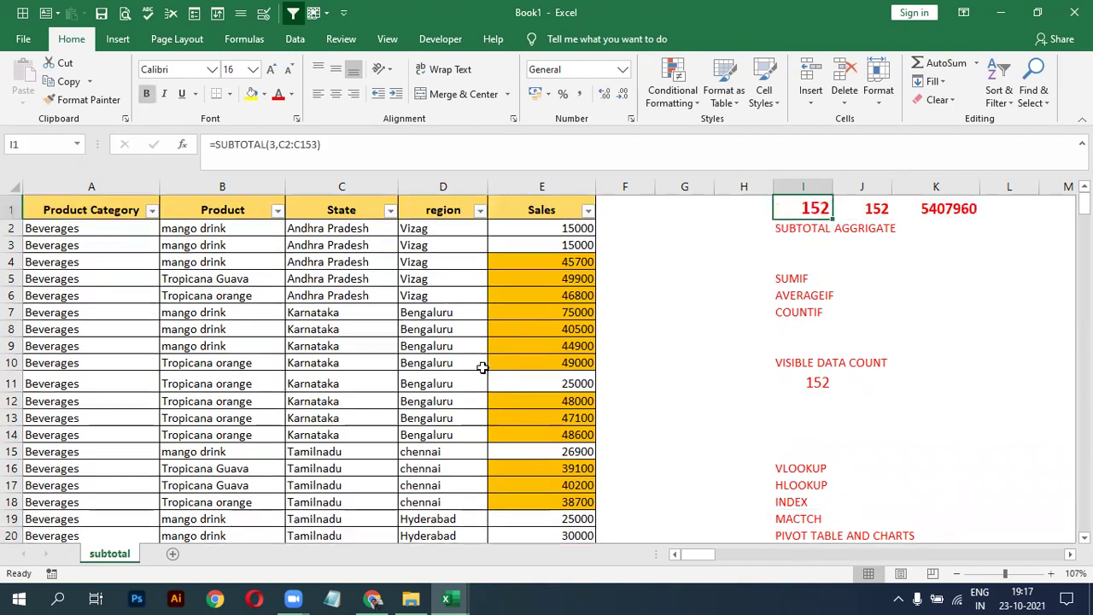
Filter the Product column to banana only to demonstrate the formulas, and turn the table's filter off again
{"action": "left_click", "coordinate": [297, 46]}
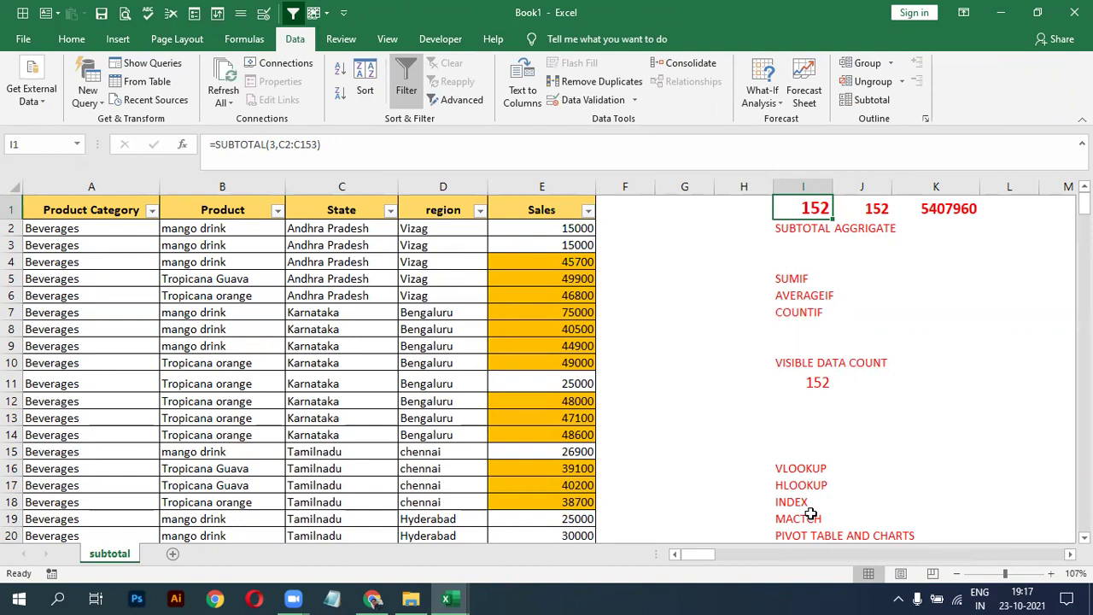
{"action": "left_click", "coordinate": [278, 211]}
{"action": "mouse_move", "coordinate": [181, 332]}
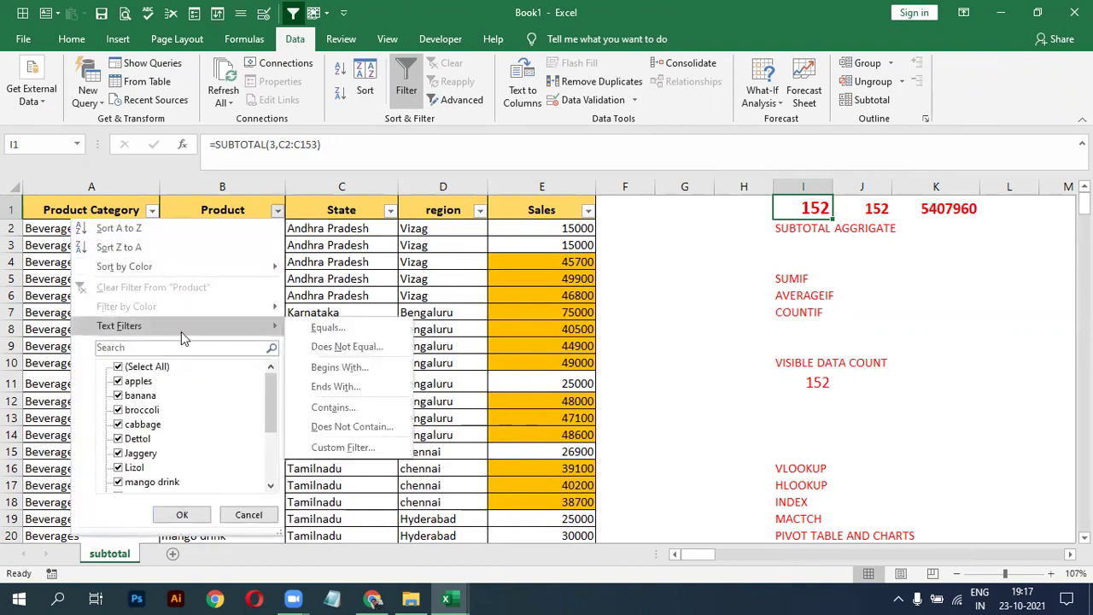
{"action": "left_click", "coordinate": [132, 366]}
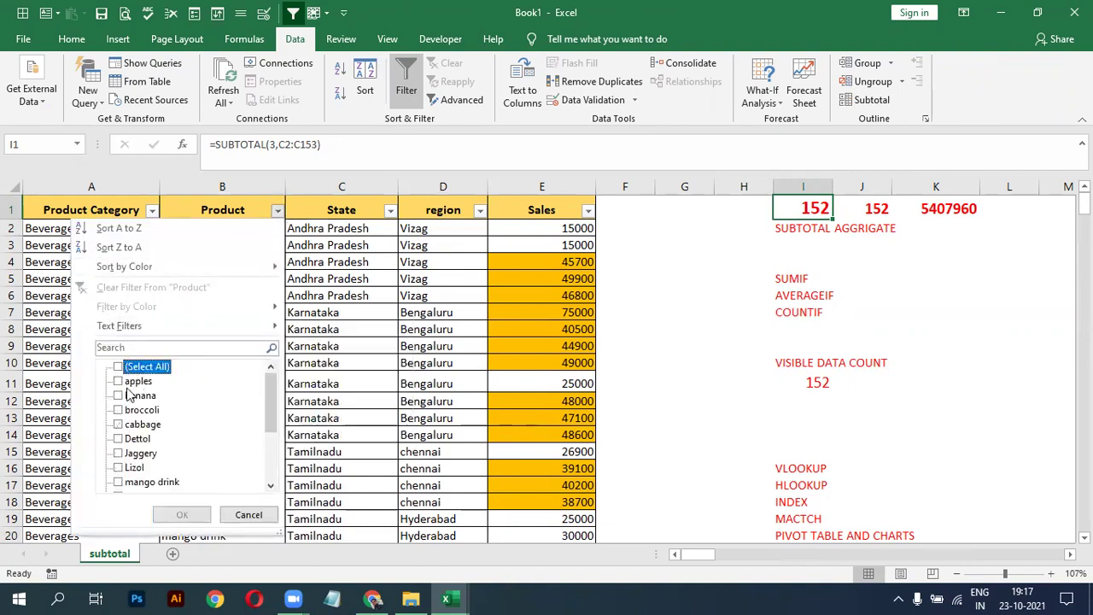
{"action": "left_click", "coordinate": [128, 396]}
{"action": "left_click", "coordinate": [183, 514]}
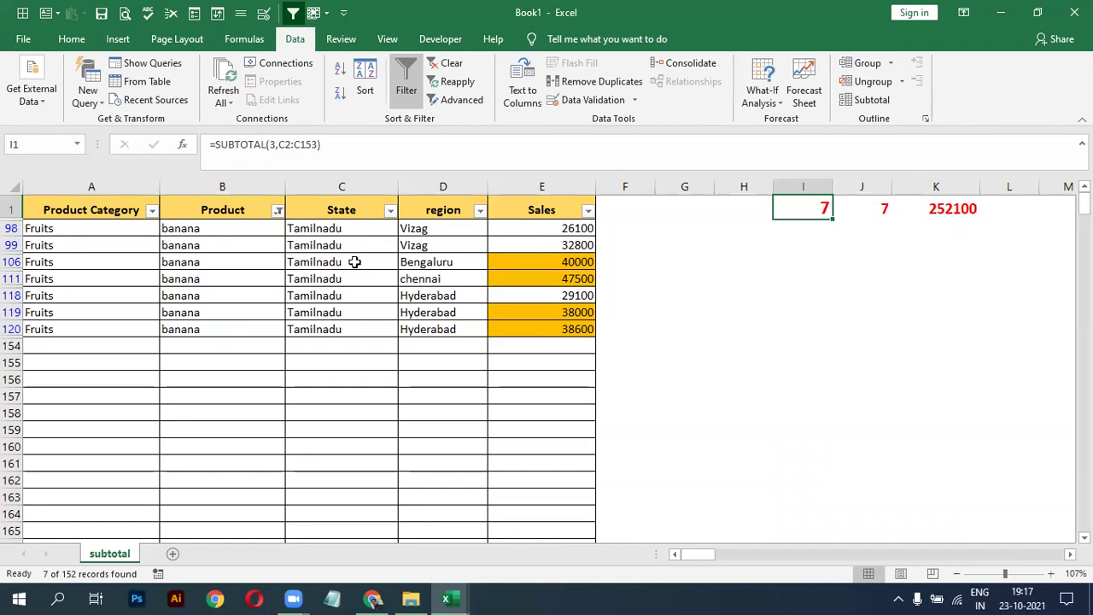
{"action": "left_click", "coordinate": [407, 85]}
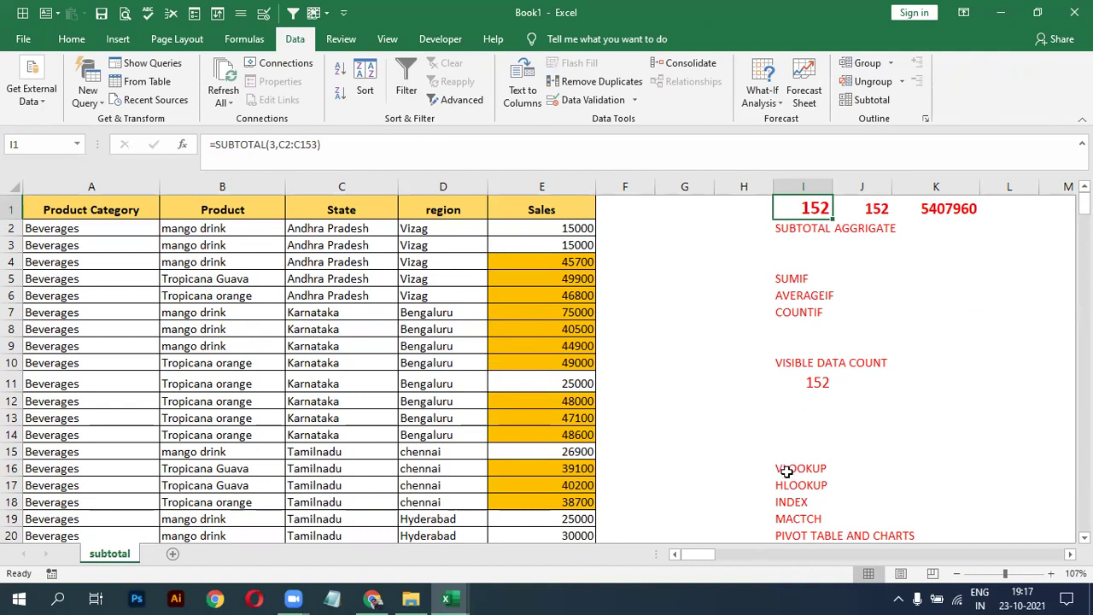
Select the topic labels from VLOOKUP through PIVOT TABLE WITH SLICER CHARTS, covering the range I16:K21
{"action": "left_click", "coordinate": [769, 516]}
{"action": "key", "text": "Down"}
{"action": "key", "text": "Down"}
{"action": "key", "text": "Down"}
{"action": "key", "text": "Up"}
{"action": "key", "text": "Up"}
{"action": "left_click_drag", "start_coordinate": [781, 508], "coordinate": [948, 509]}
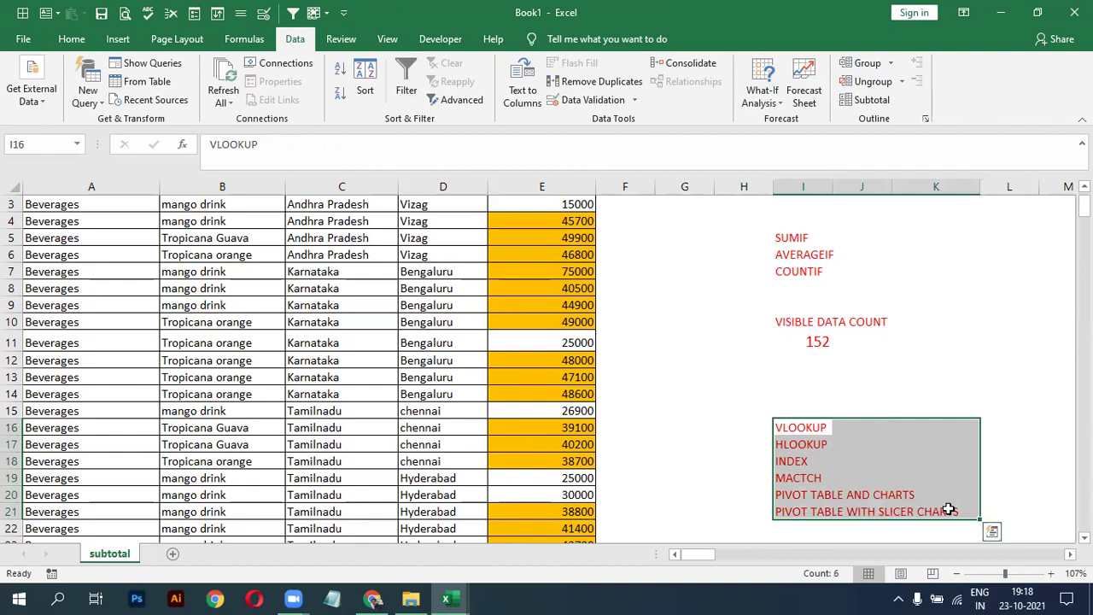